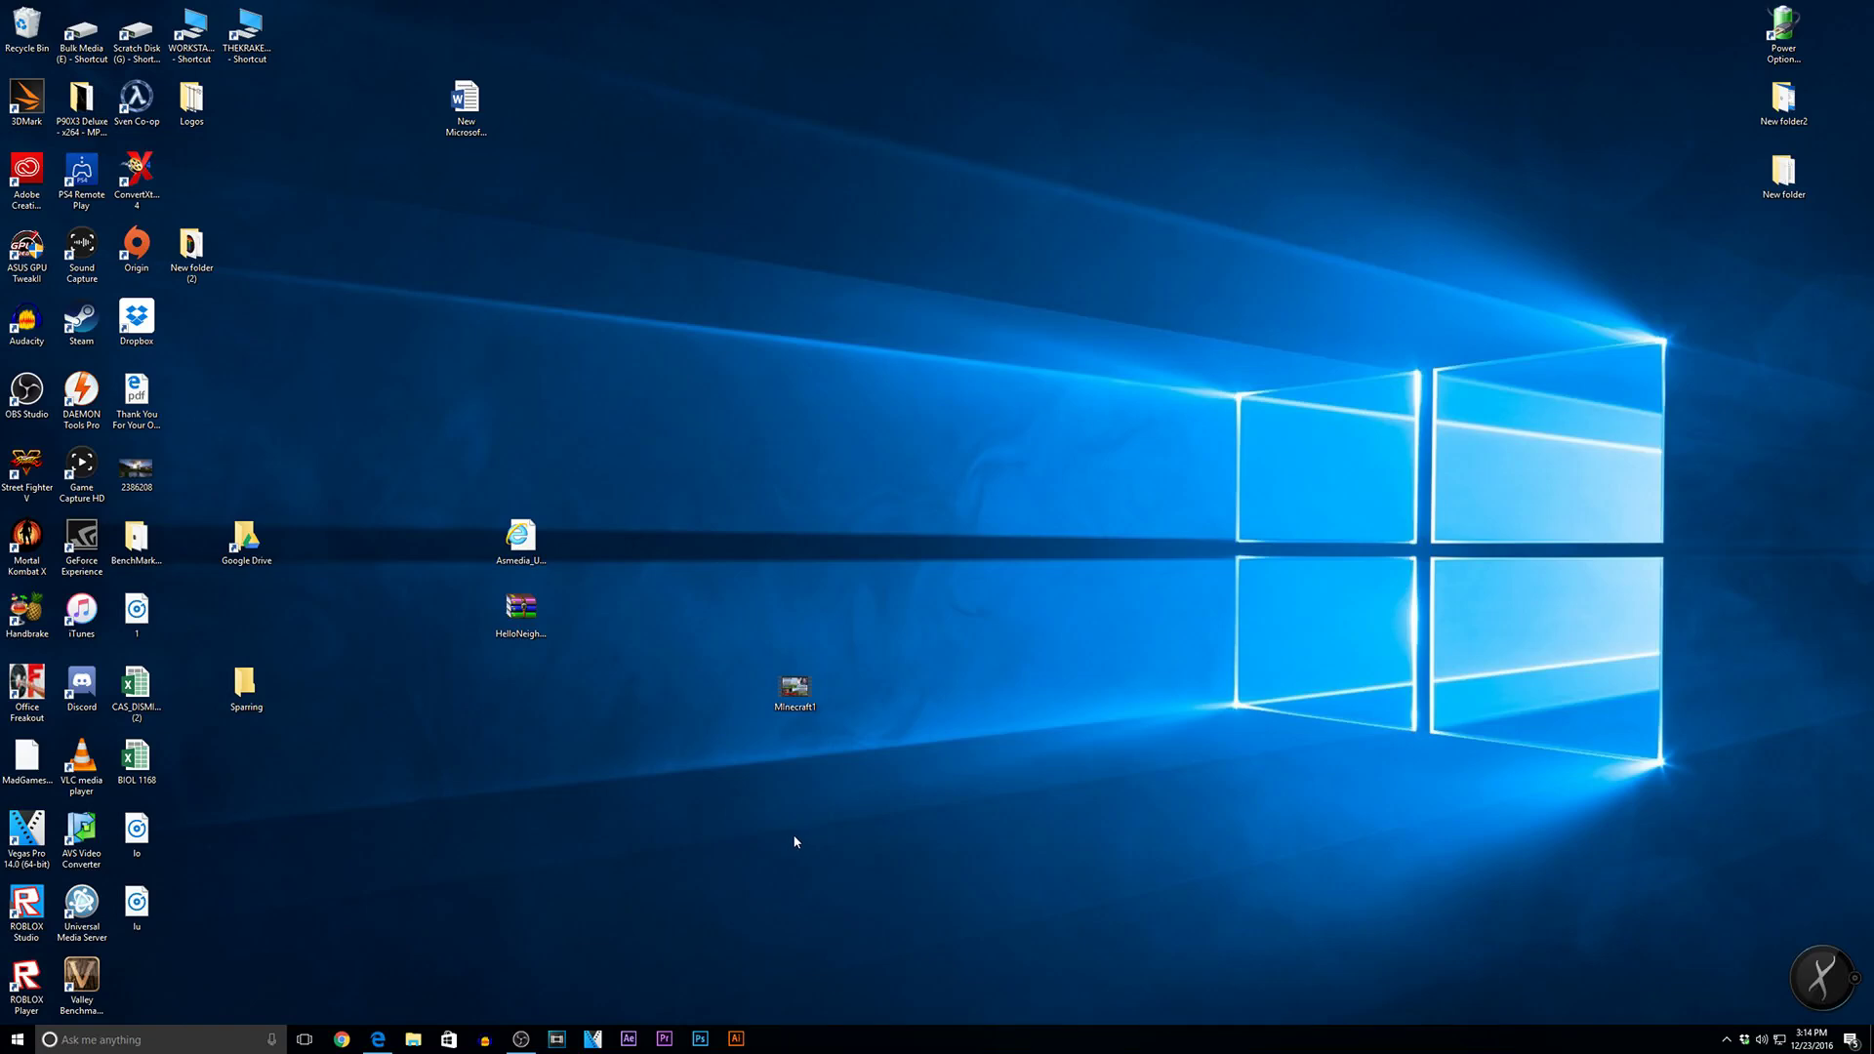
Step: Launch Audacity, keep 2 (Stereo) recording channels, start input monitoring, and begin recording
click(485, 1042)
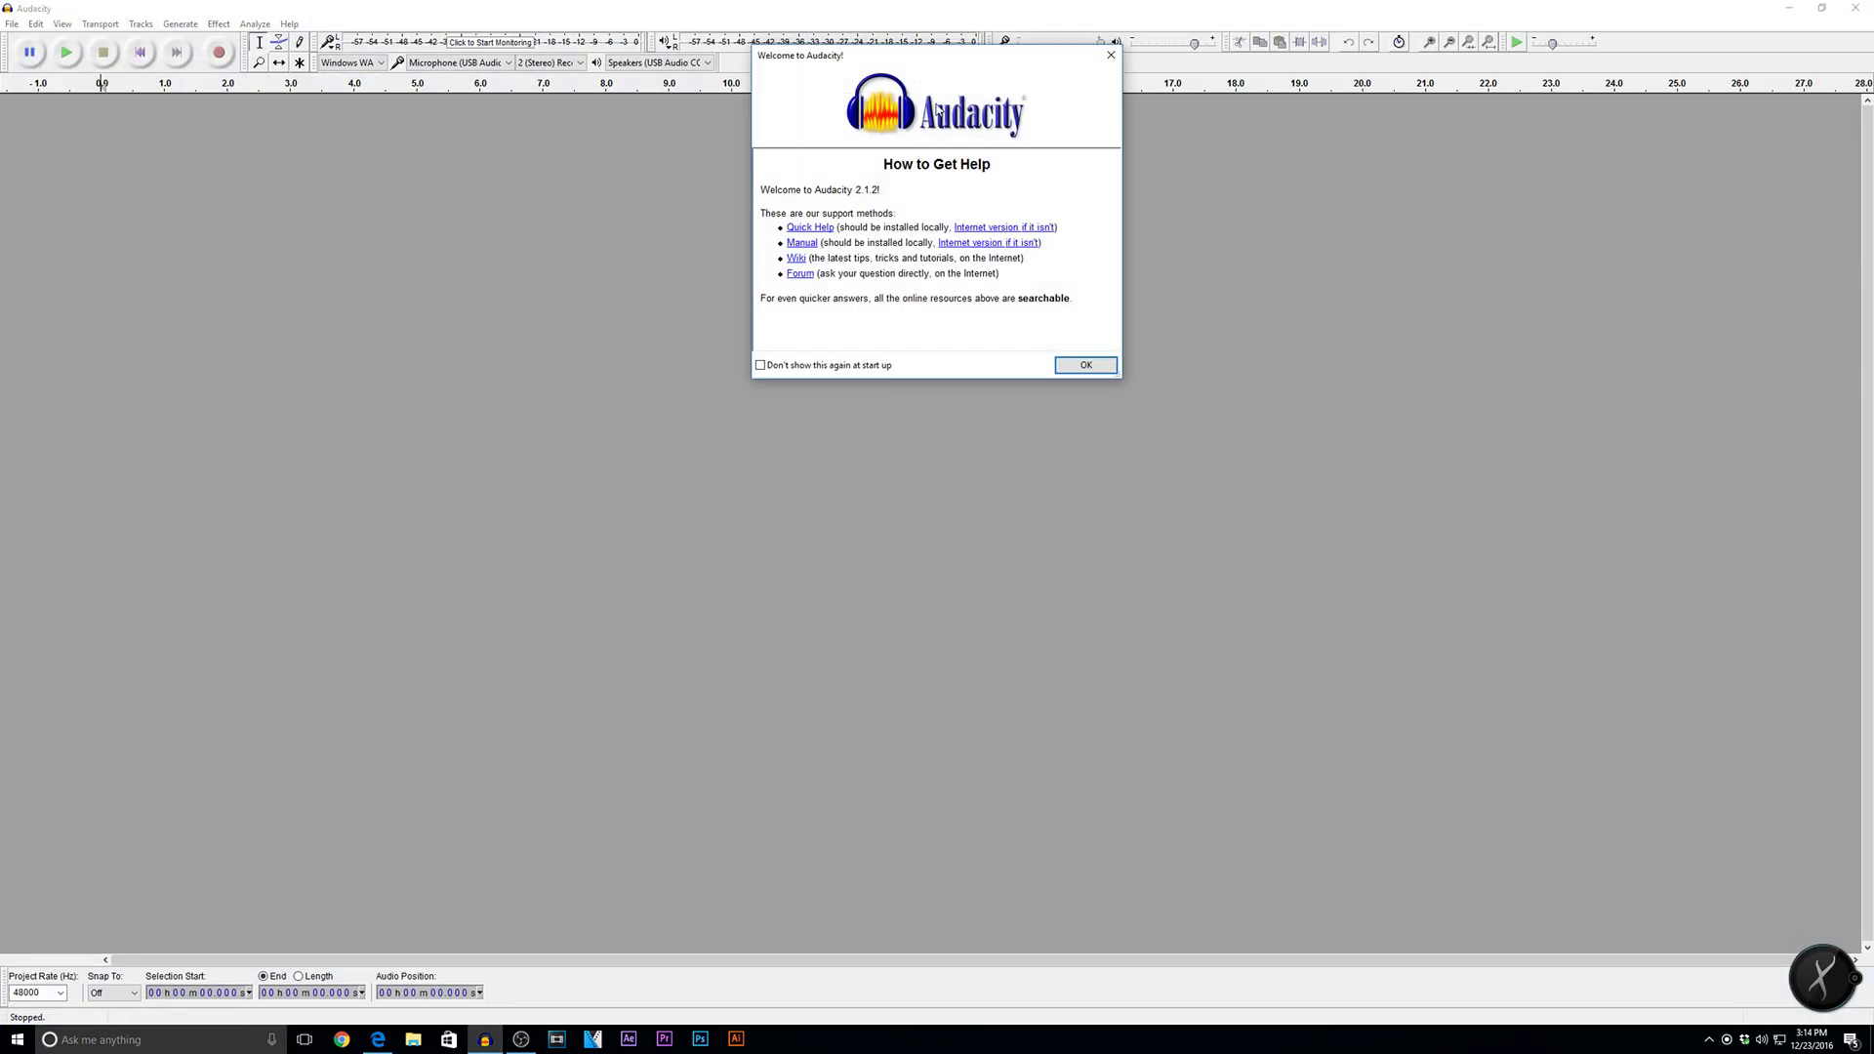
click(1112, 56)
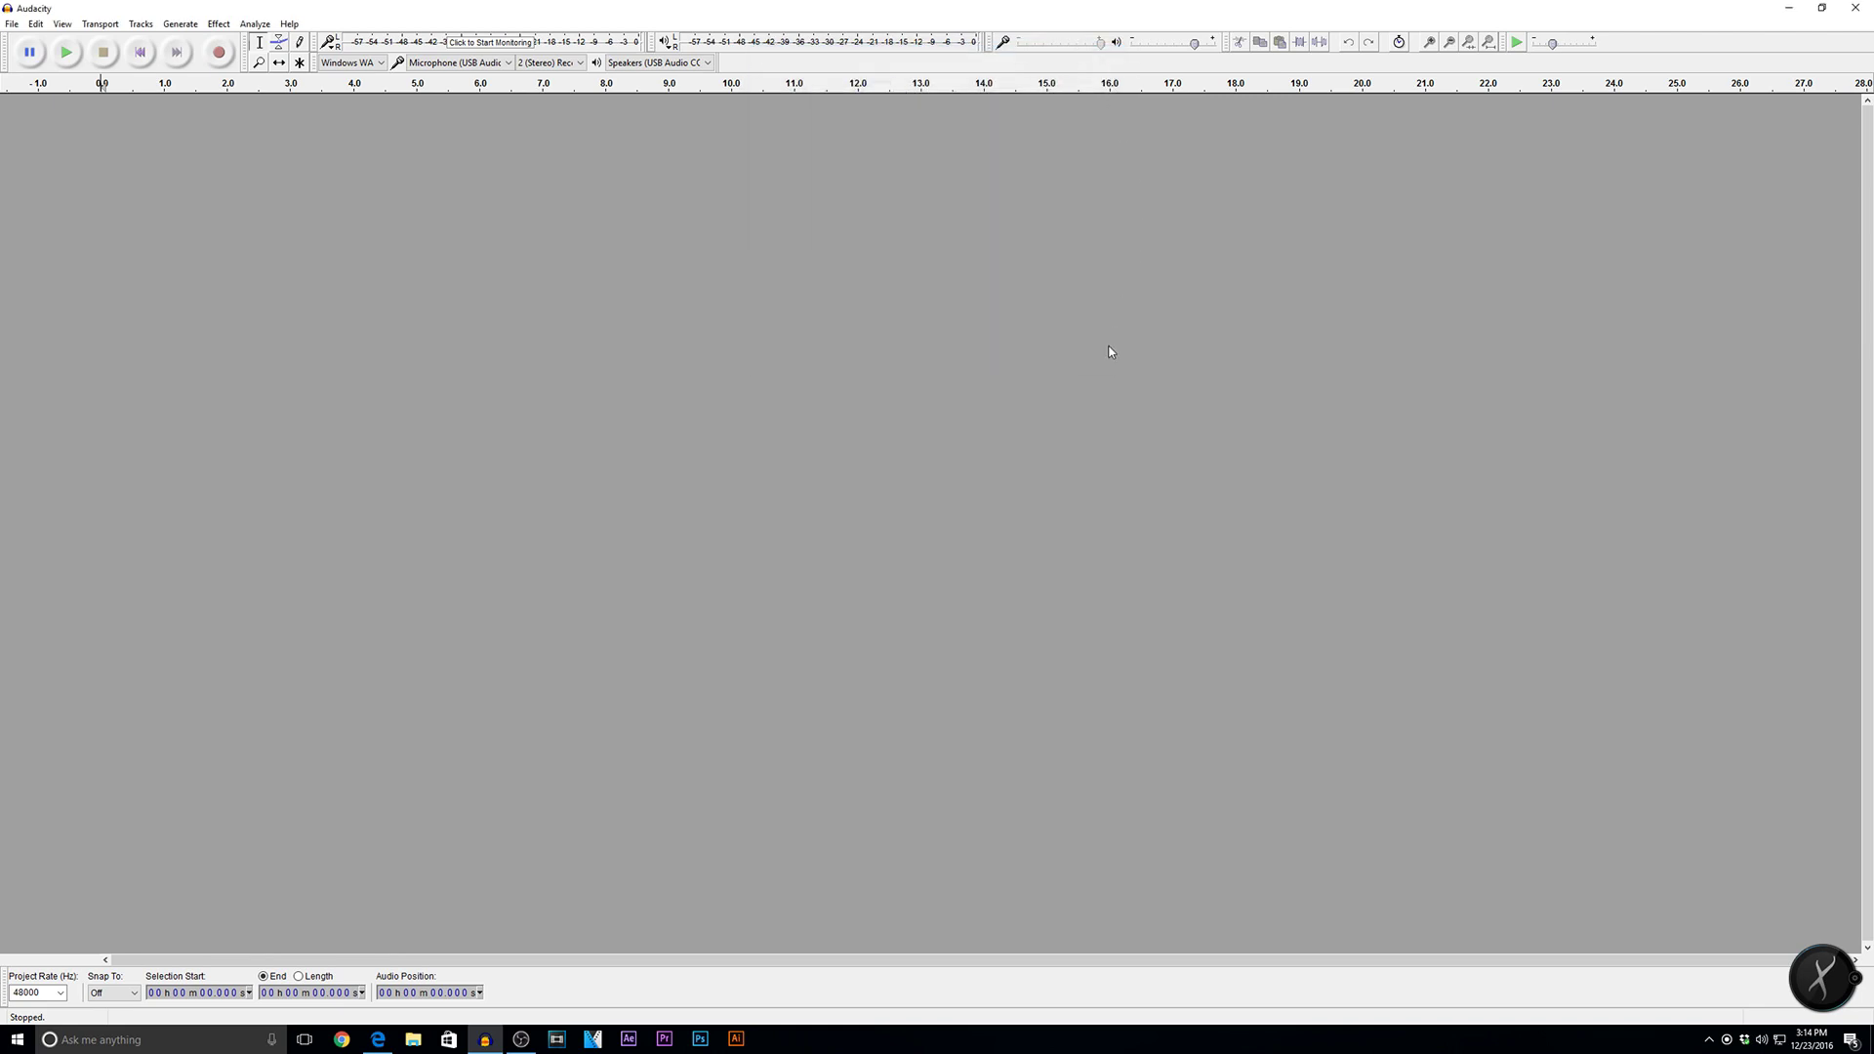
click(564, 65)
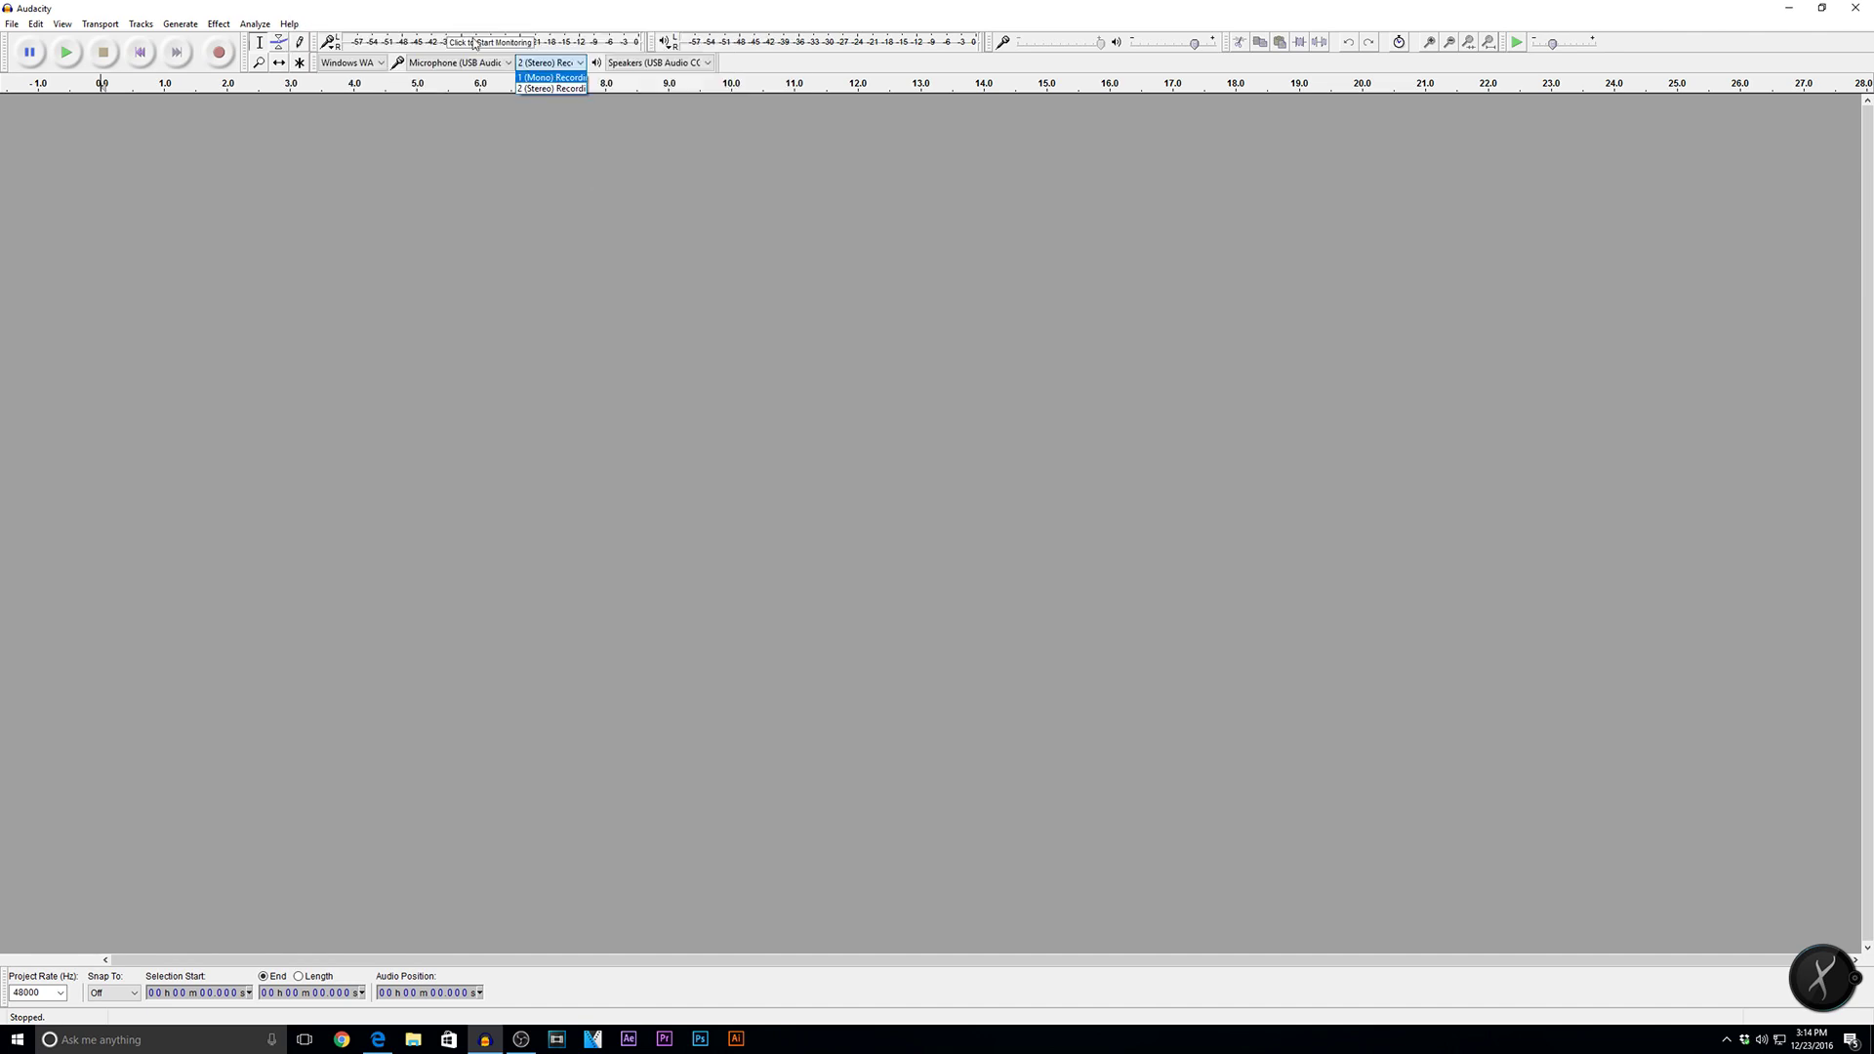
click(493, 41)
click(493, 41)
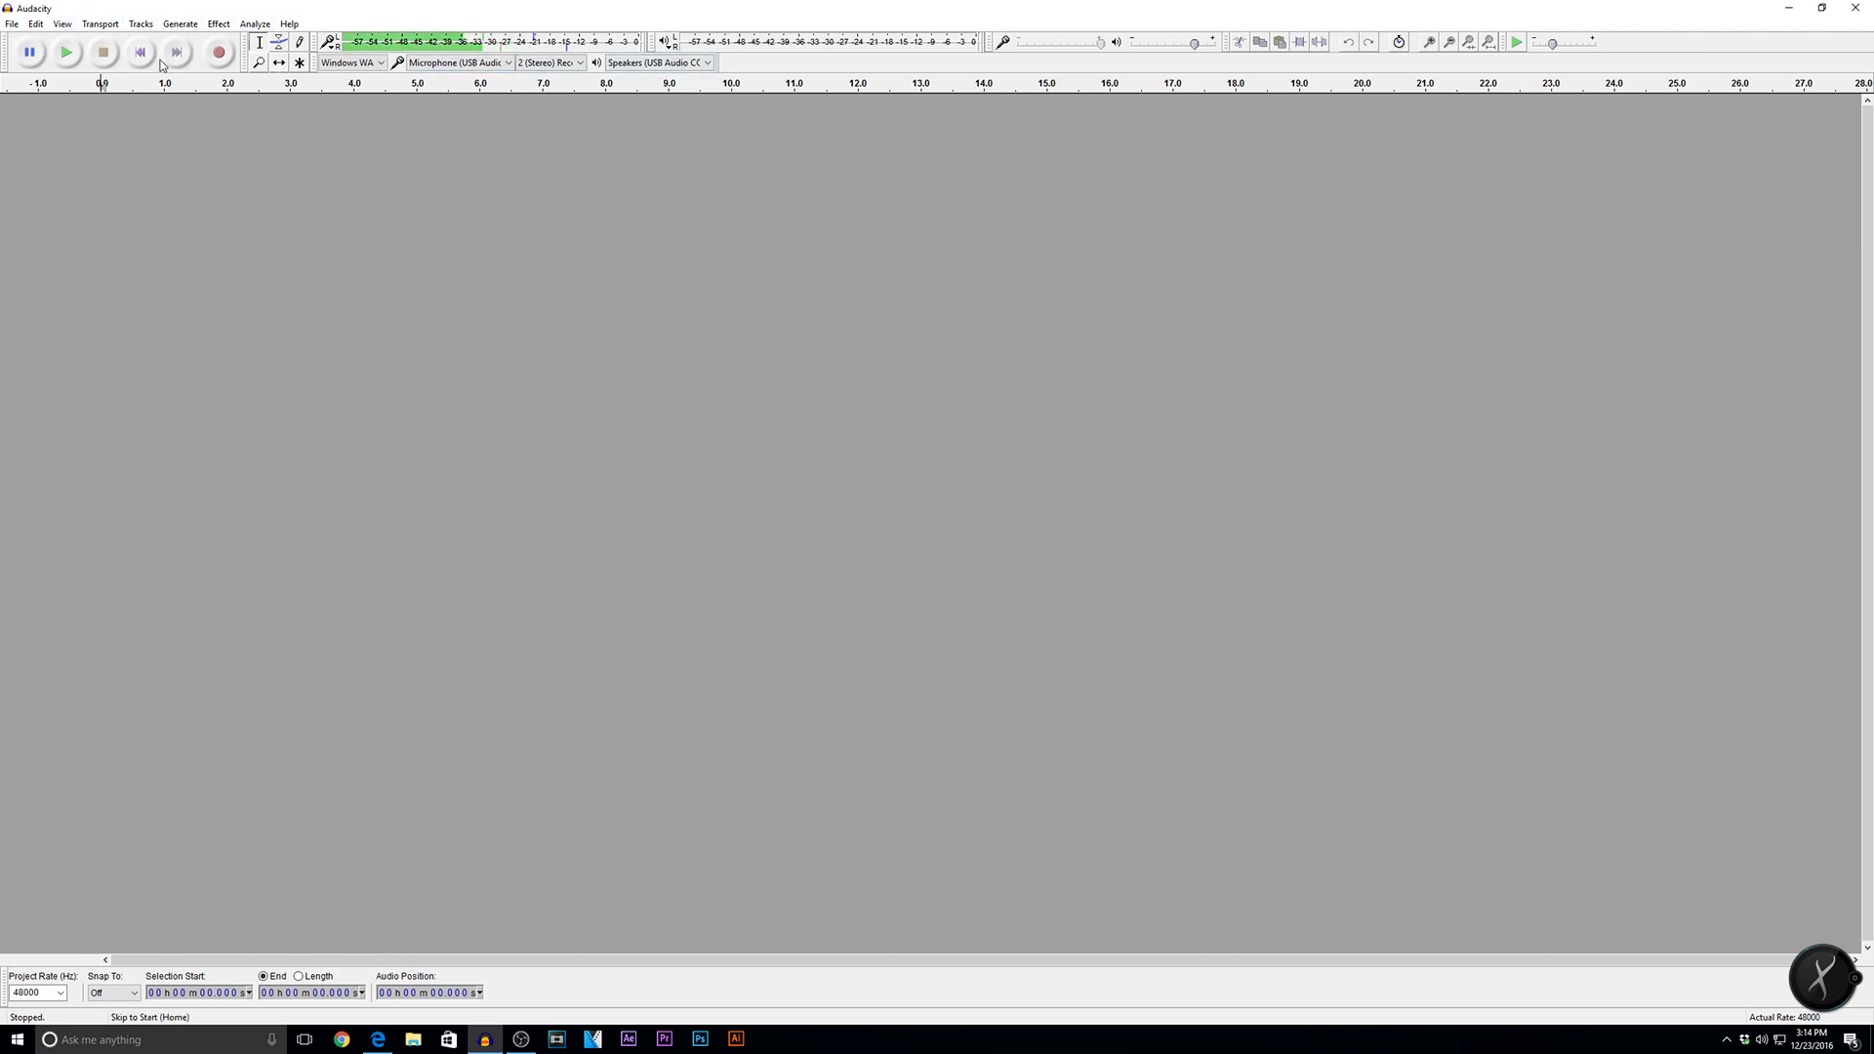
click(218, 53)
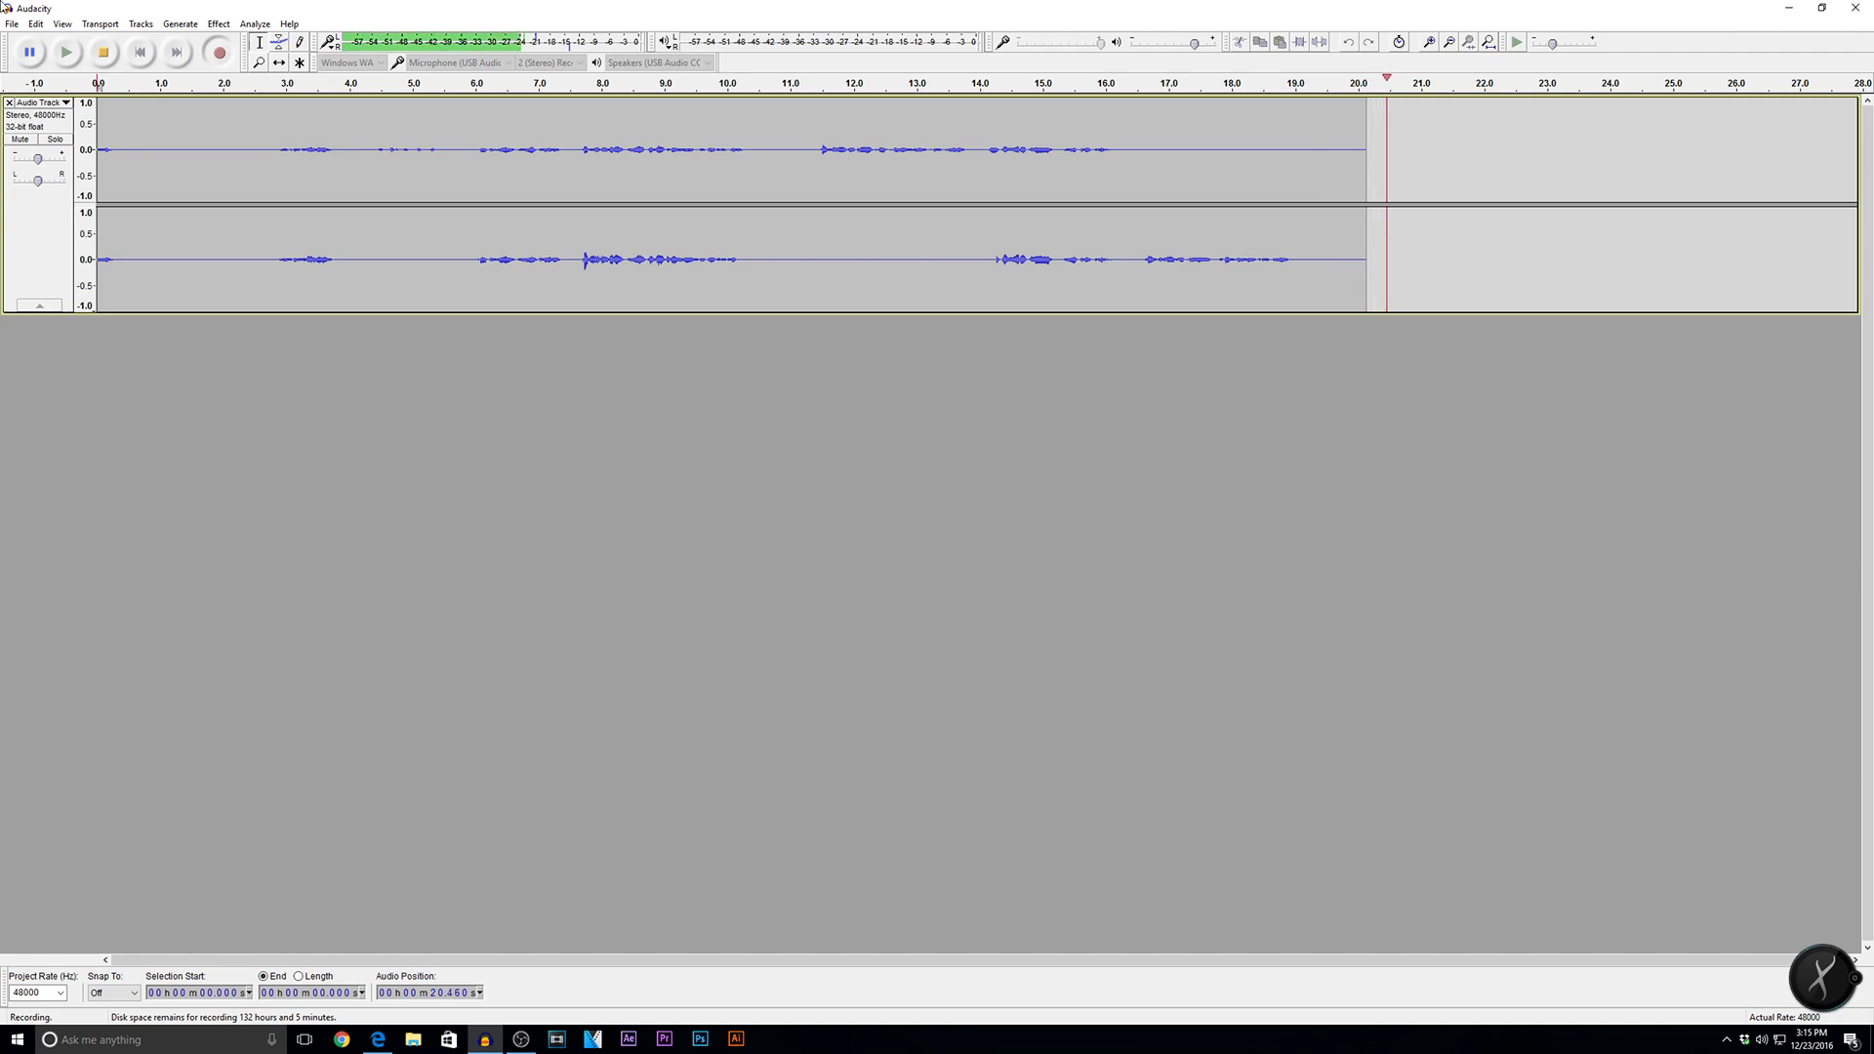
Step: Stop the recording at about 21.7 seconds and select roughly 2.88 to 10.35 seconds
click(113, 61)
drag(279, 138, 1112, 161)
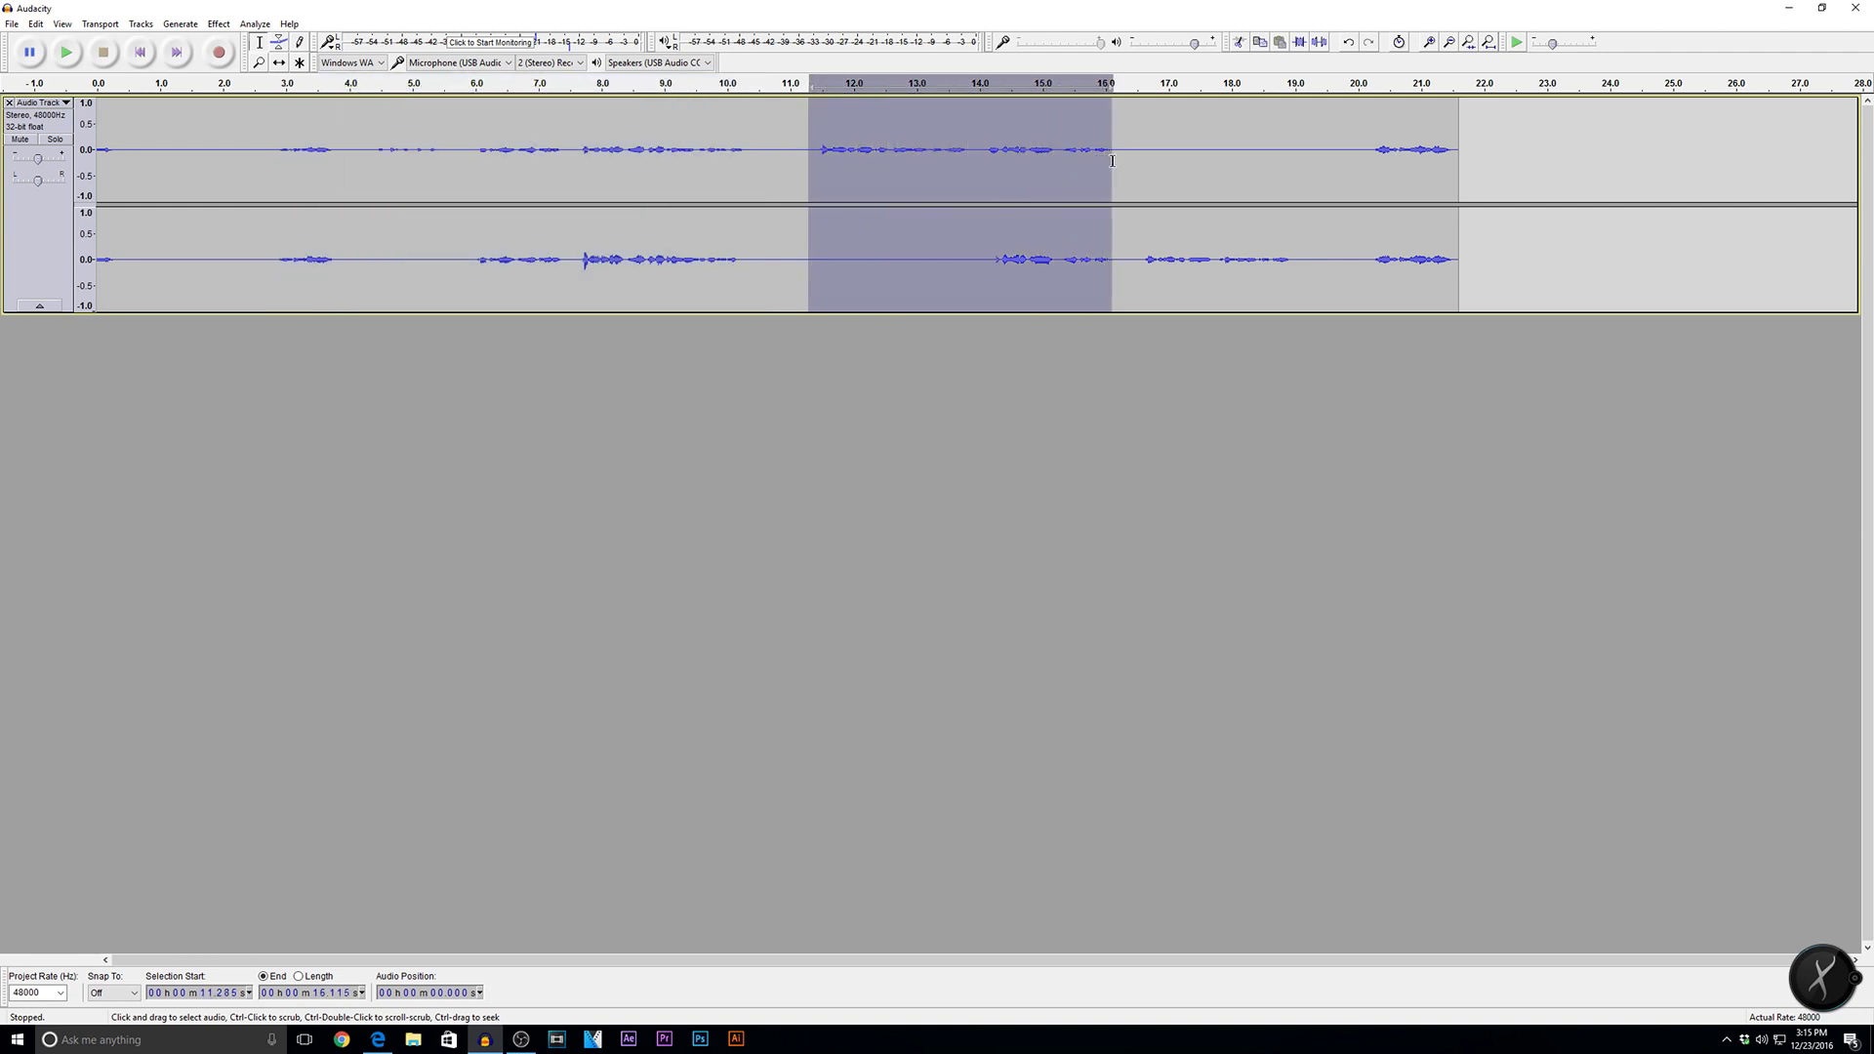
Step: Select the last sound from 20.27 to 21.84 seconds and restart input level monitoring
click(1005, 251)
drag(990, 252, 1300, 270)
drag(1375, 178, 1474, 164)
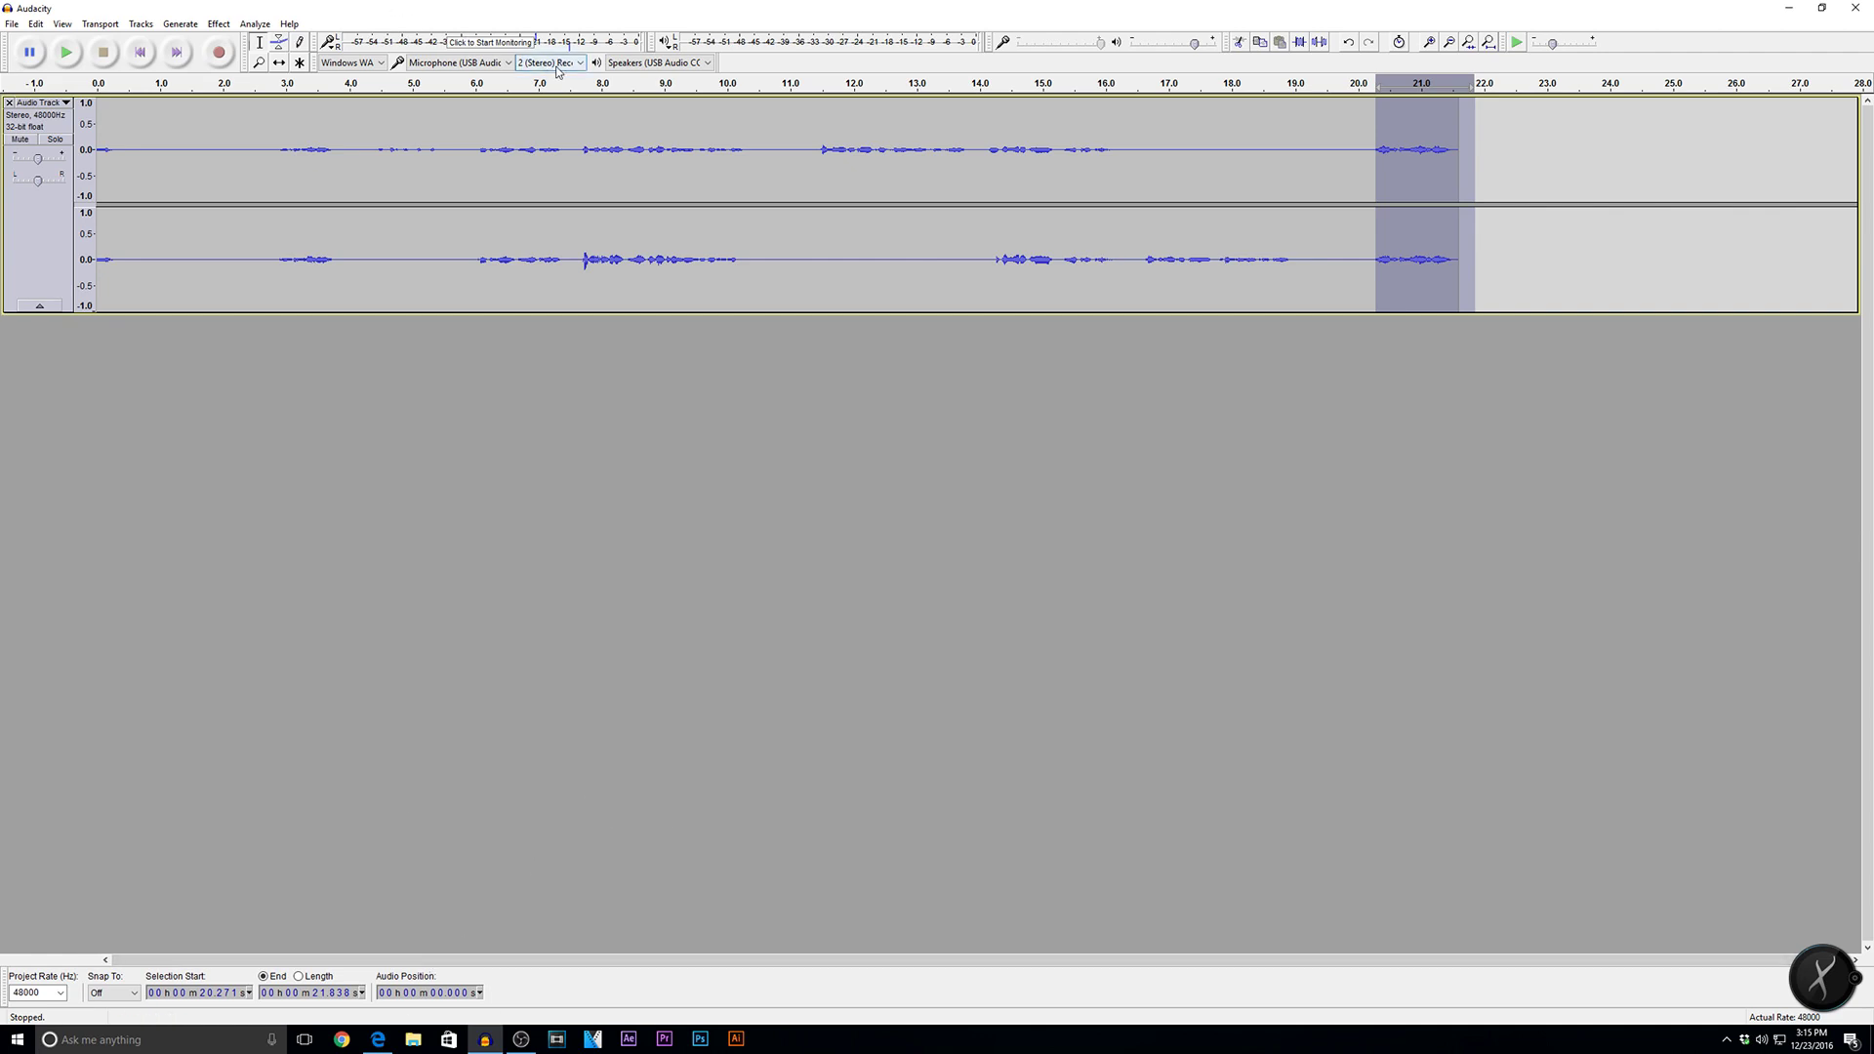
click(458, 43)
right_click(1763, 1043)
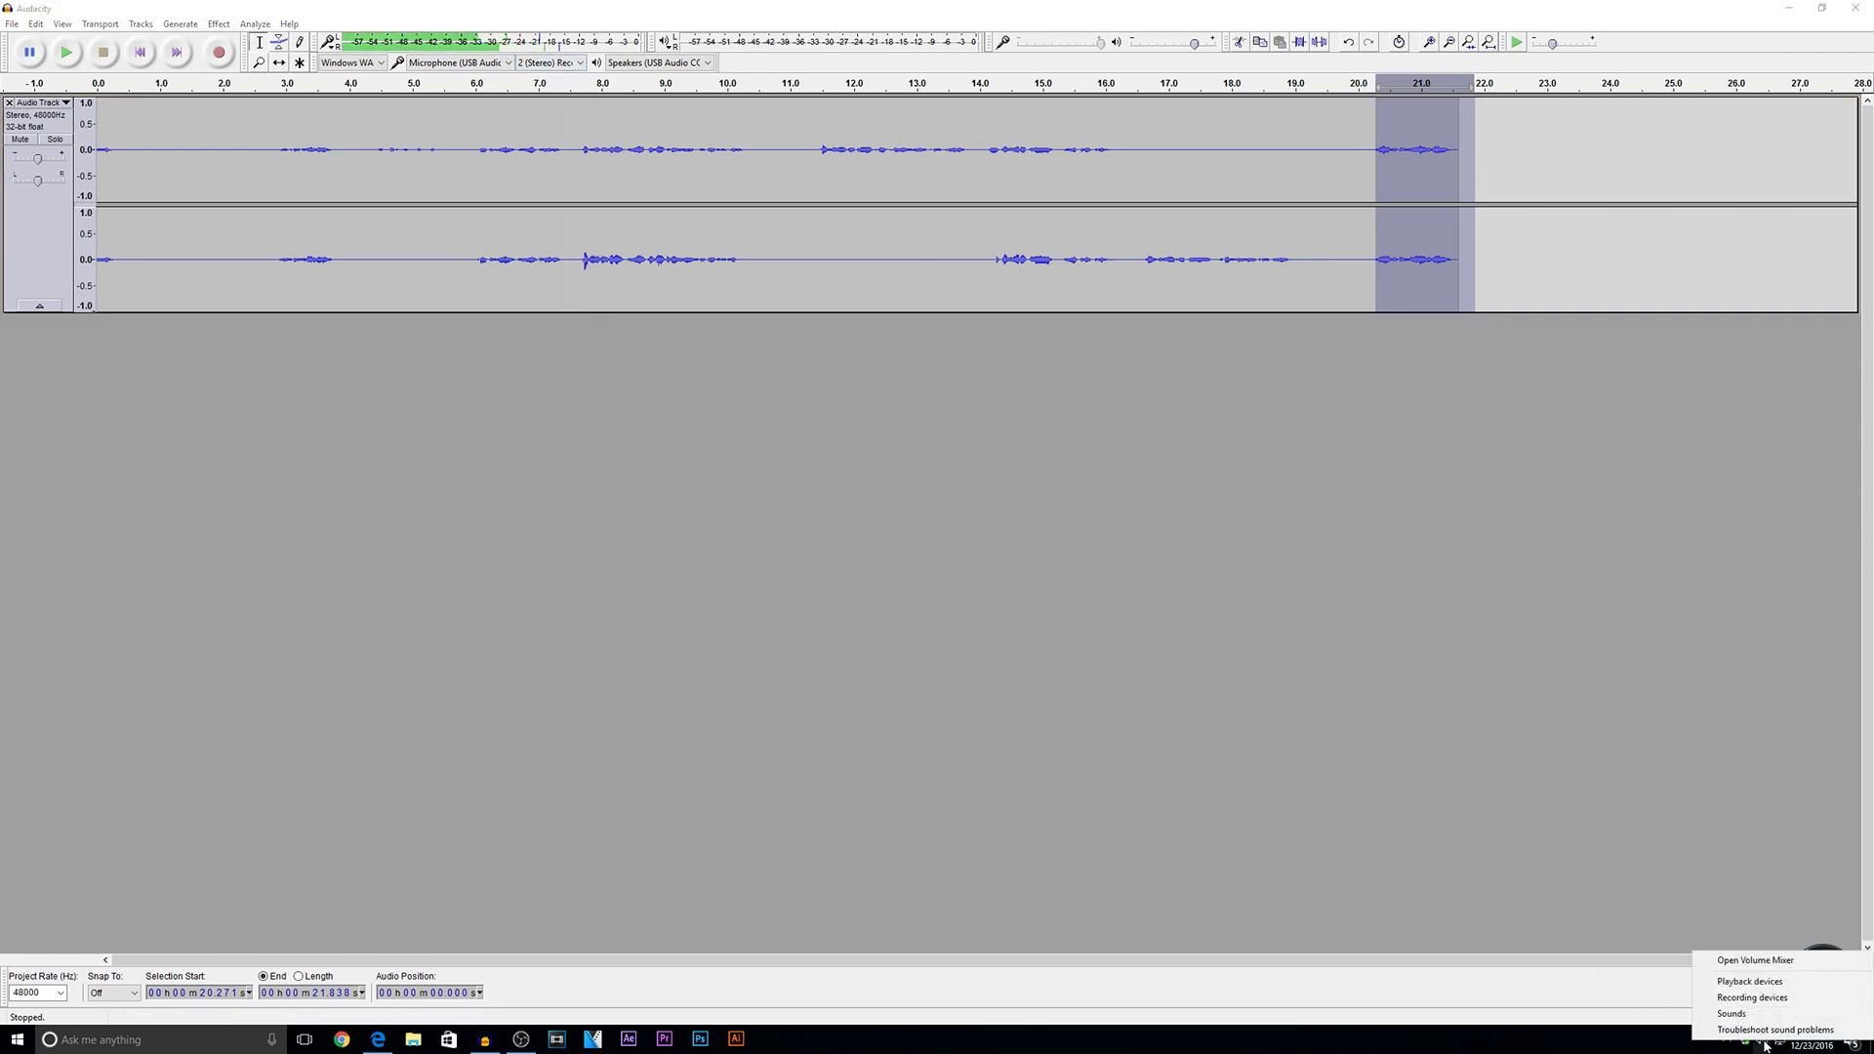
Step: Open Properties for the USB Audio CODEC Microphone in the Sound dialog's Recording devices list
click(1751, 981)
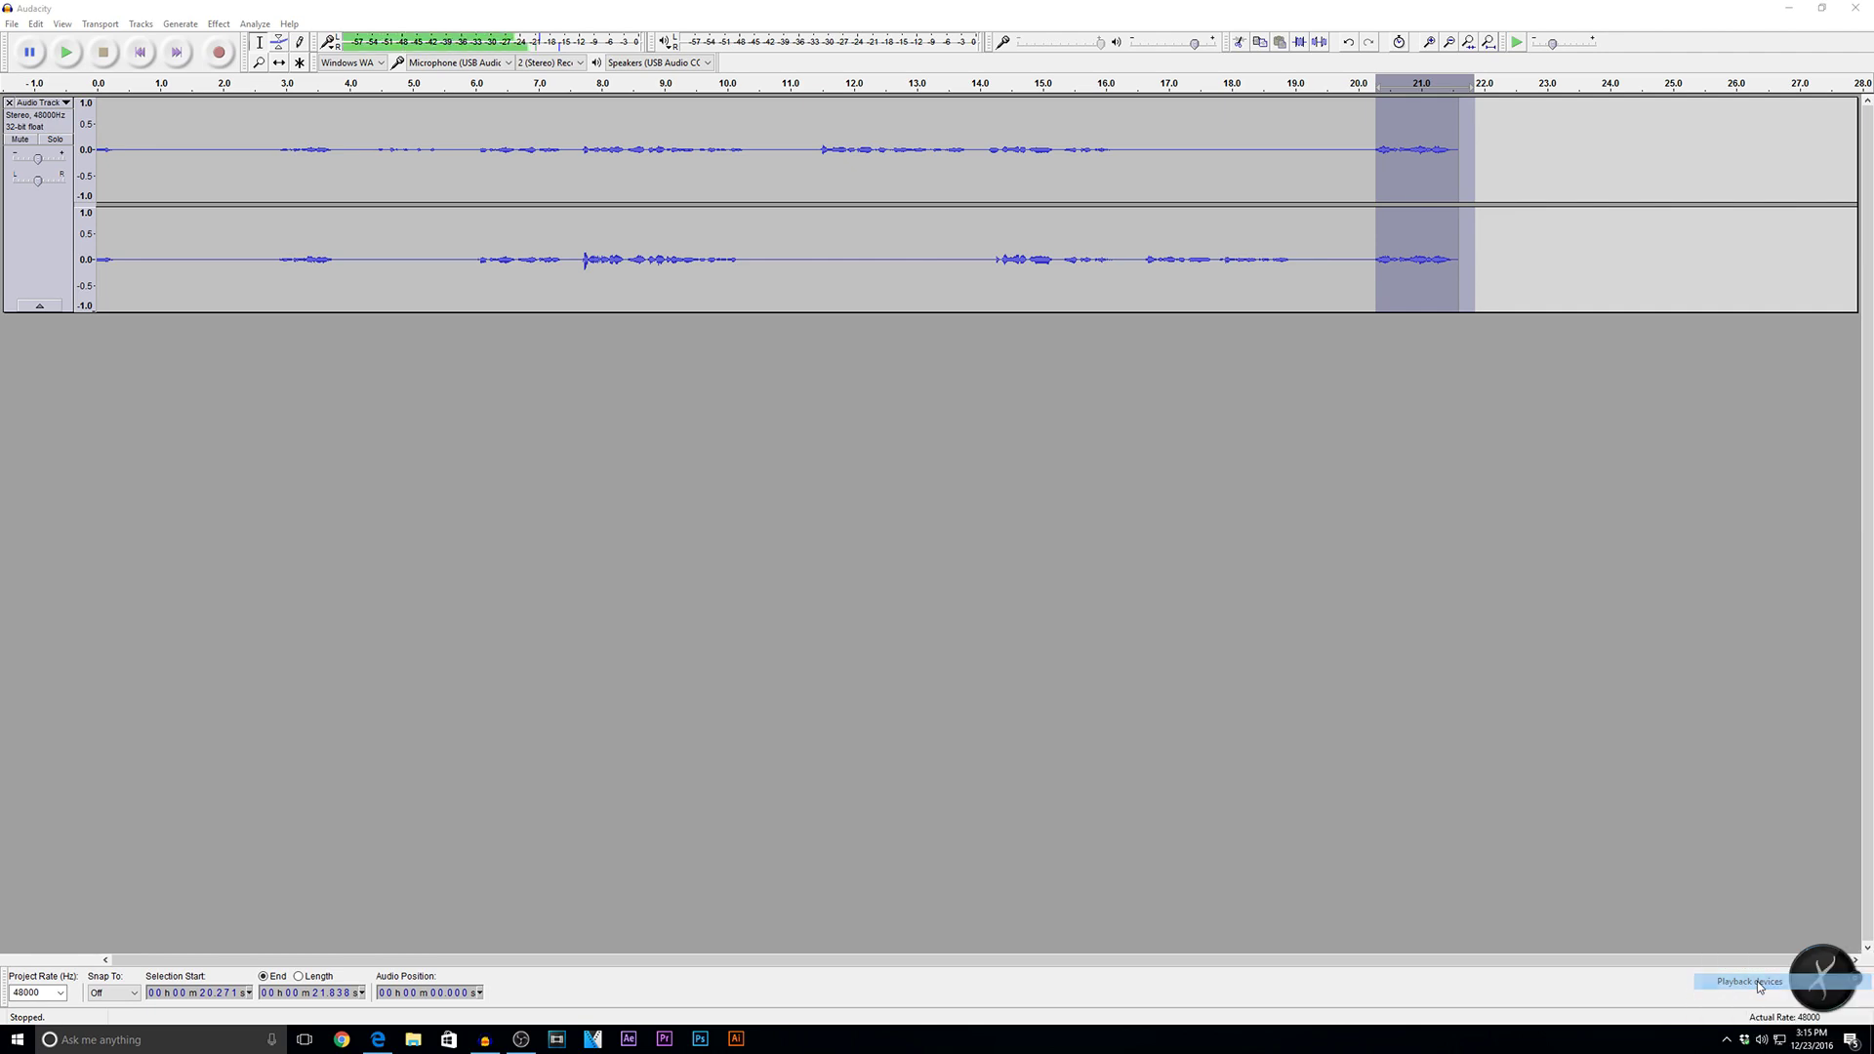
click(115, 27)
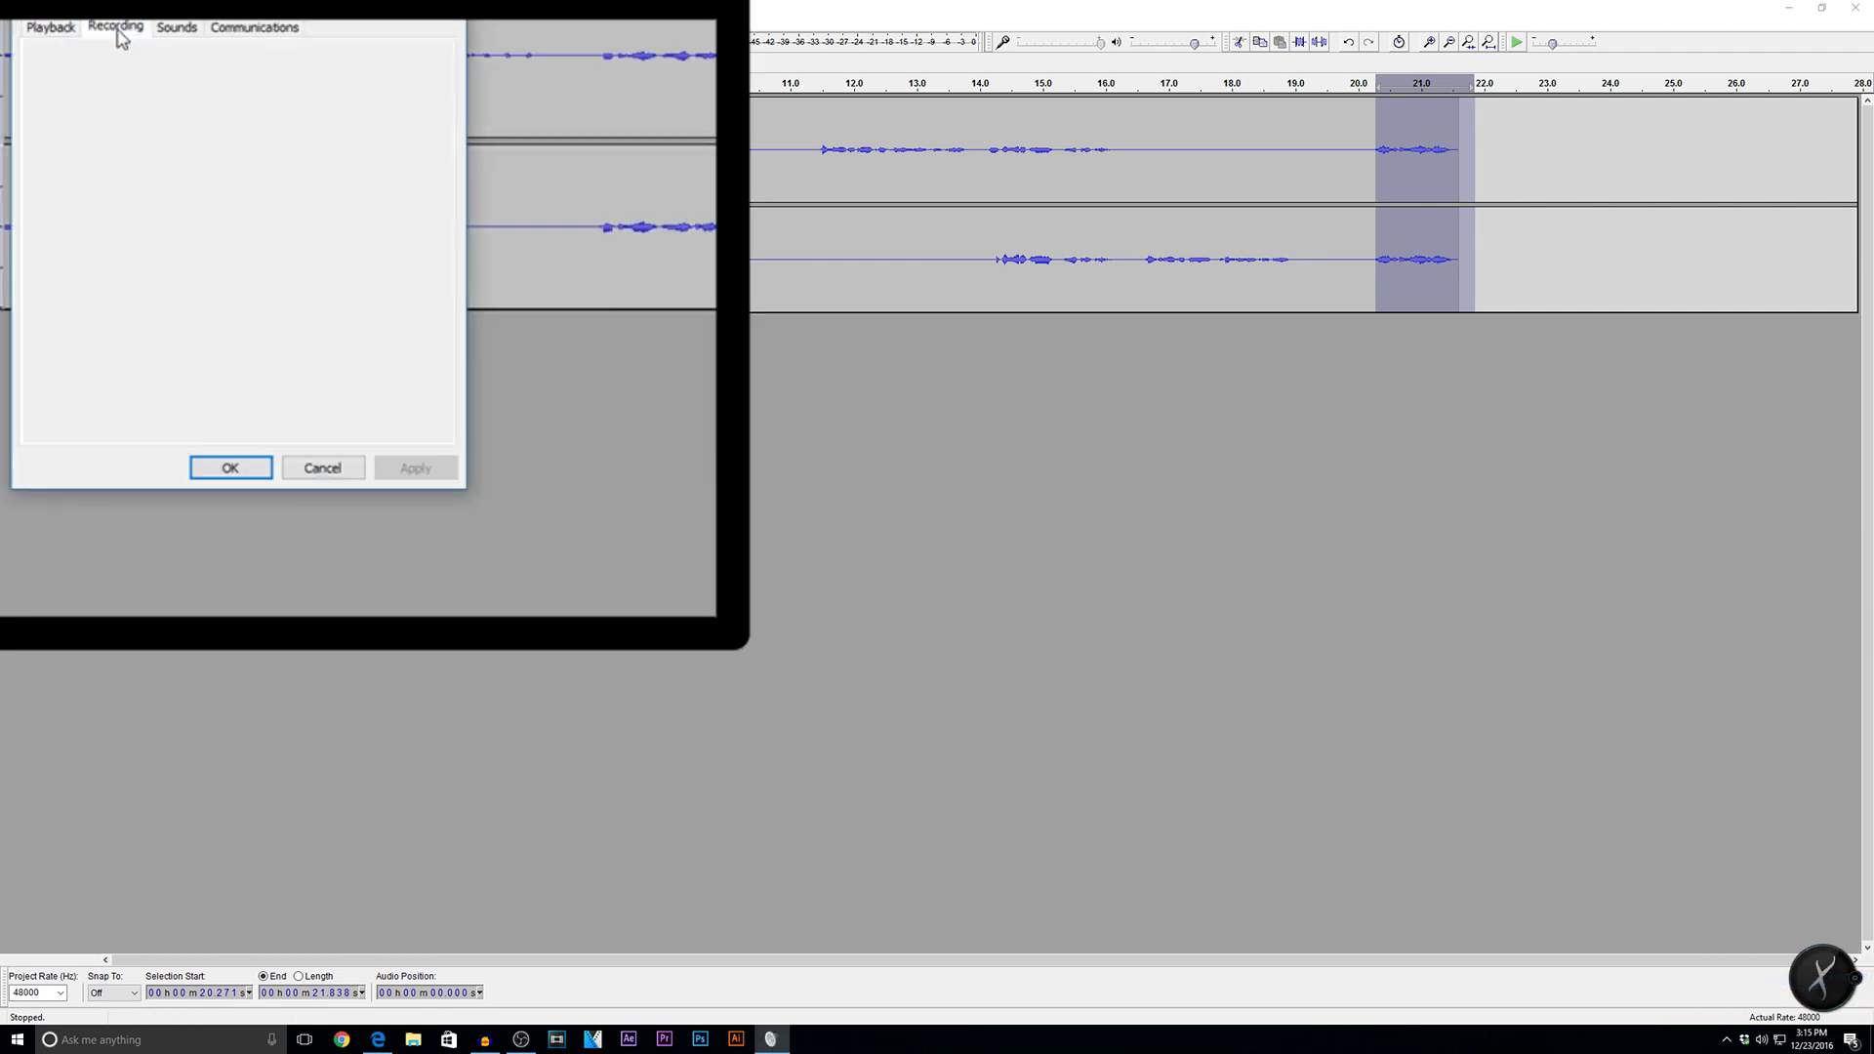
drag(439, 175, 440, 219)
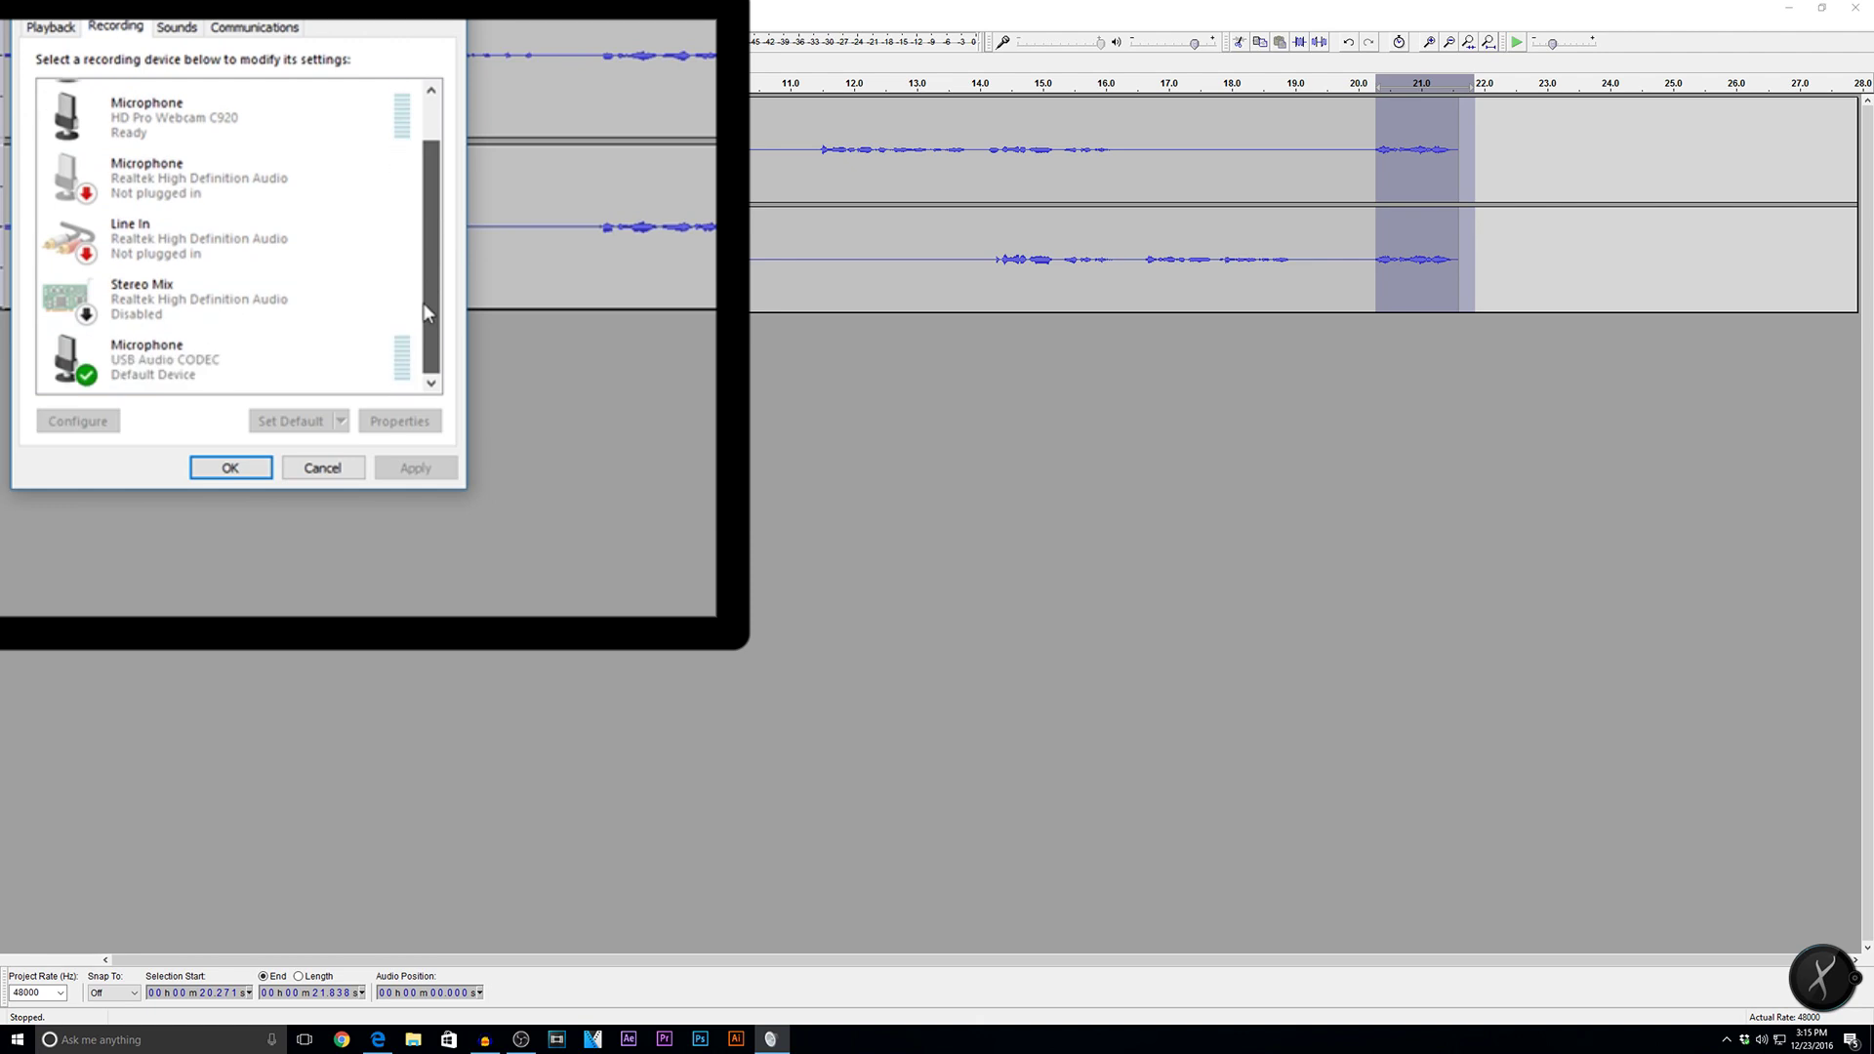
click(149, 354)
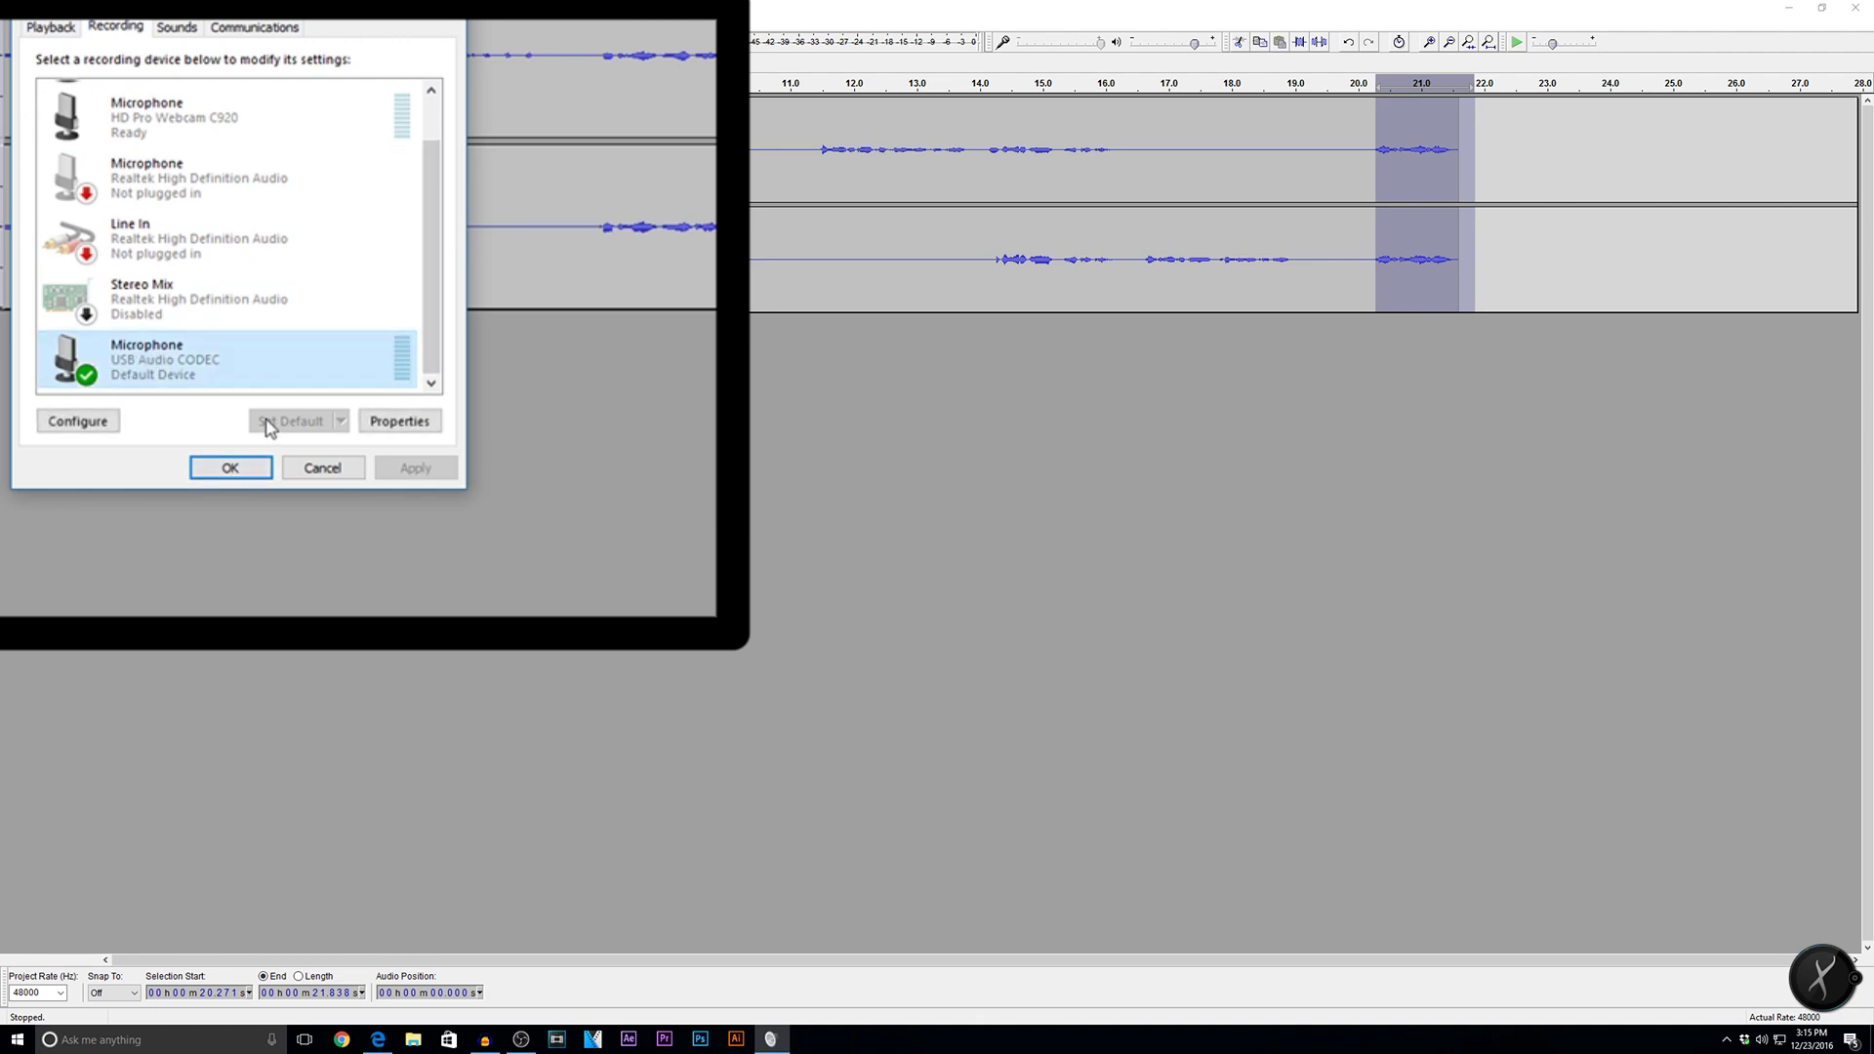
click(80, 423)
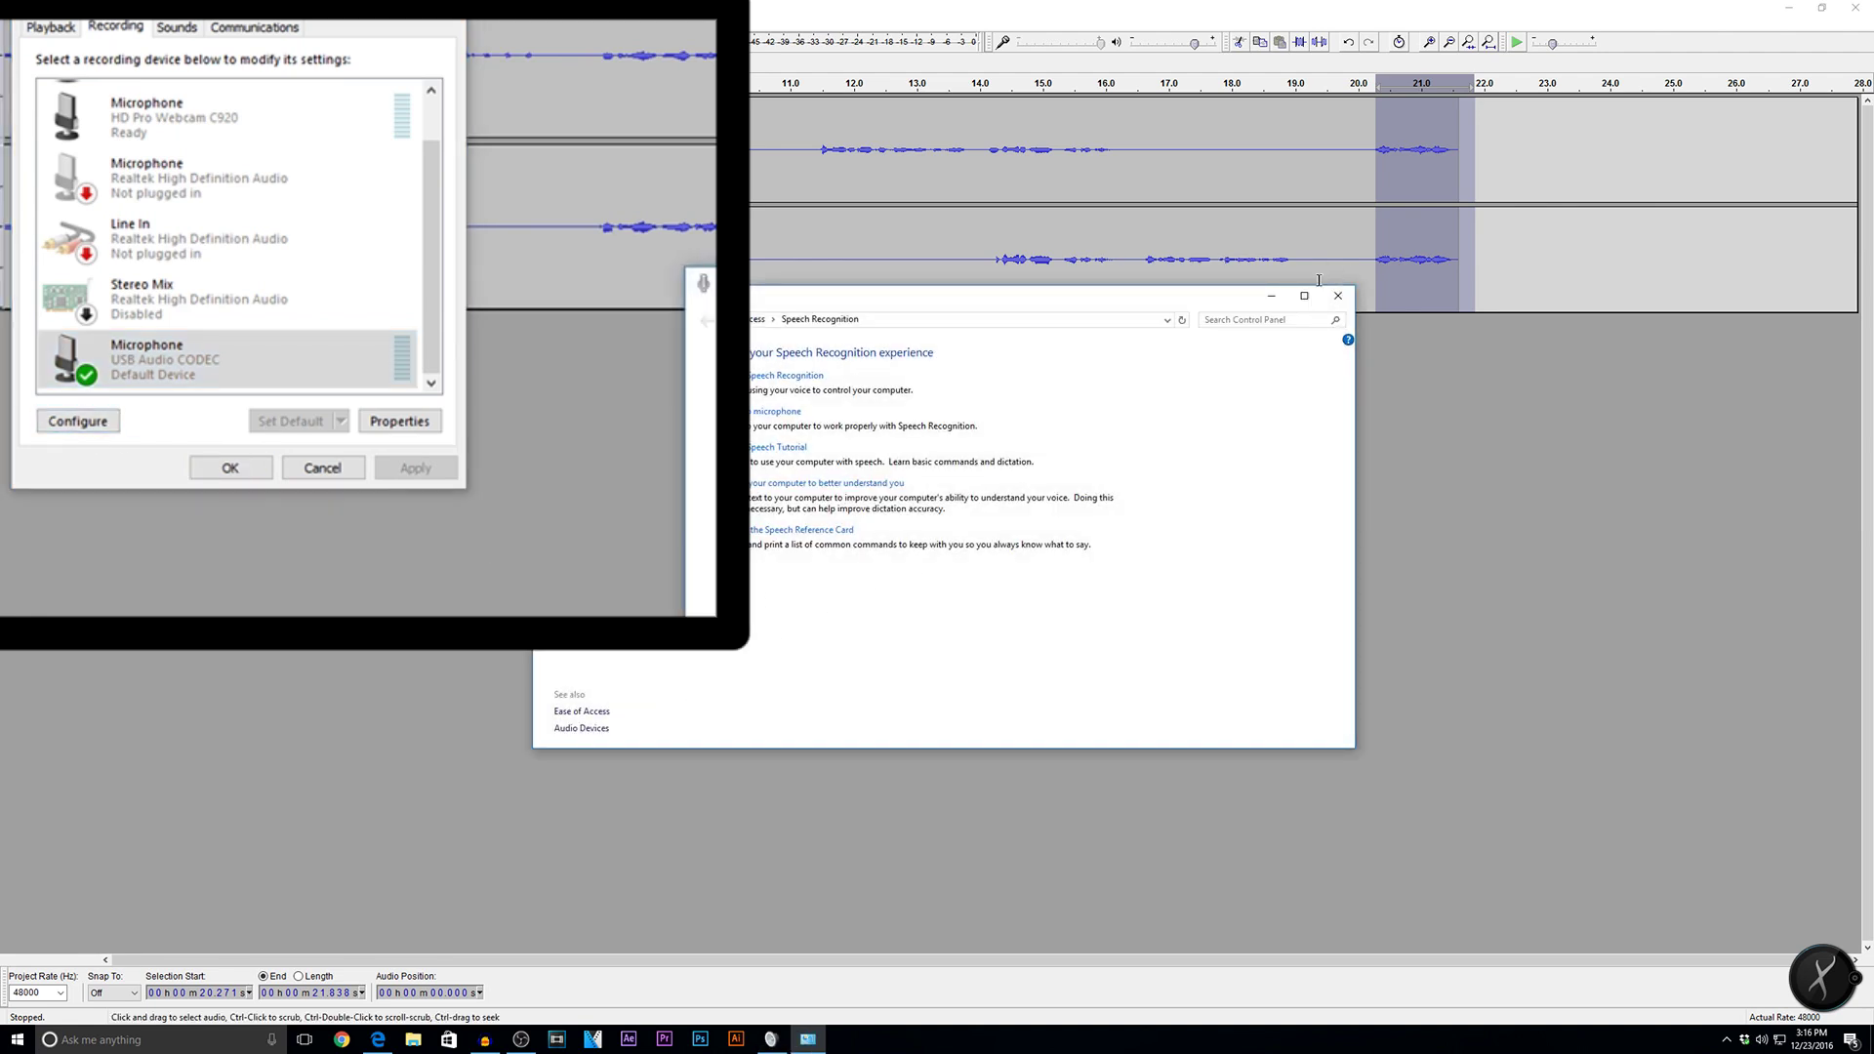
click(1337, 295)
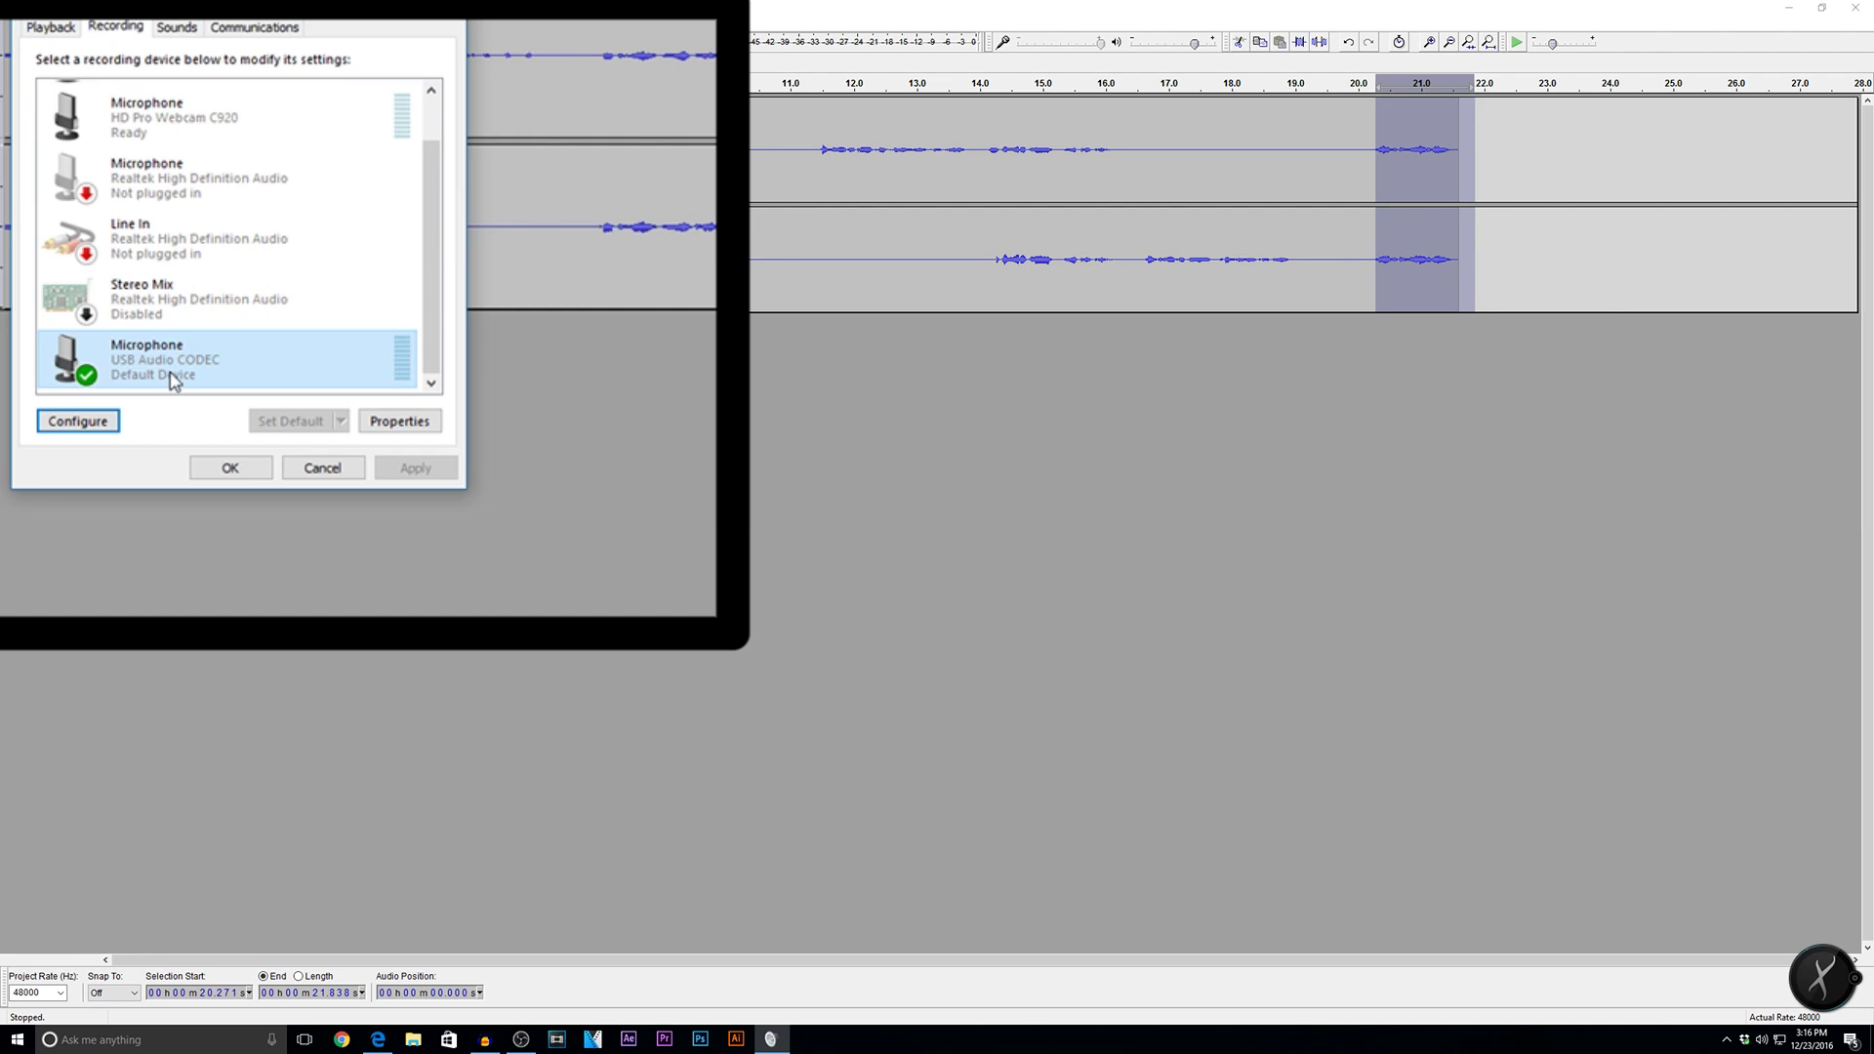
click(395, 425)
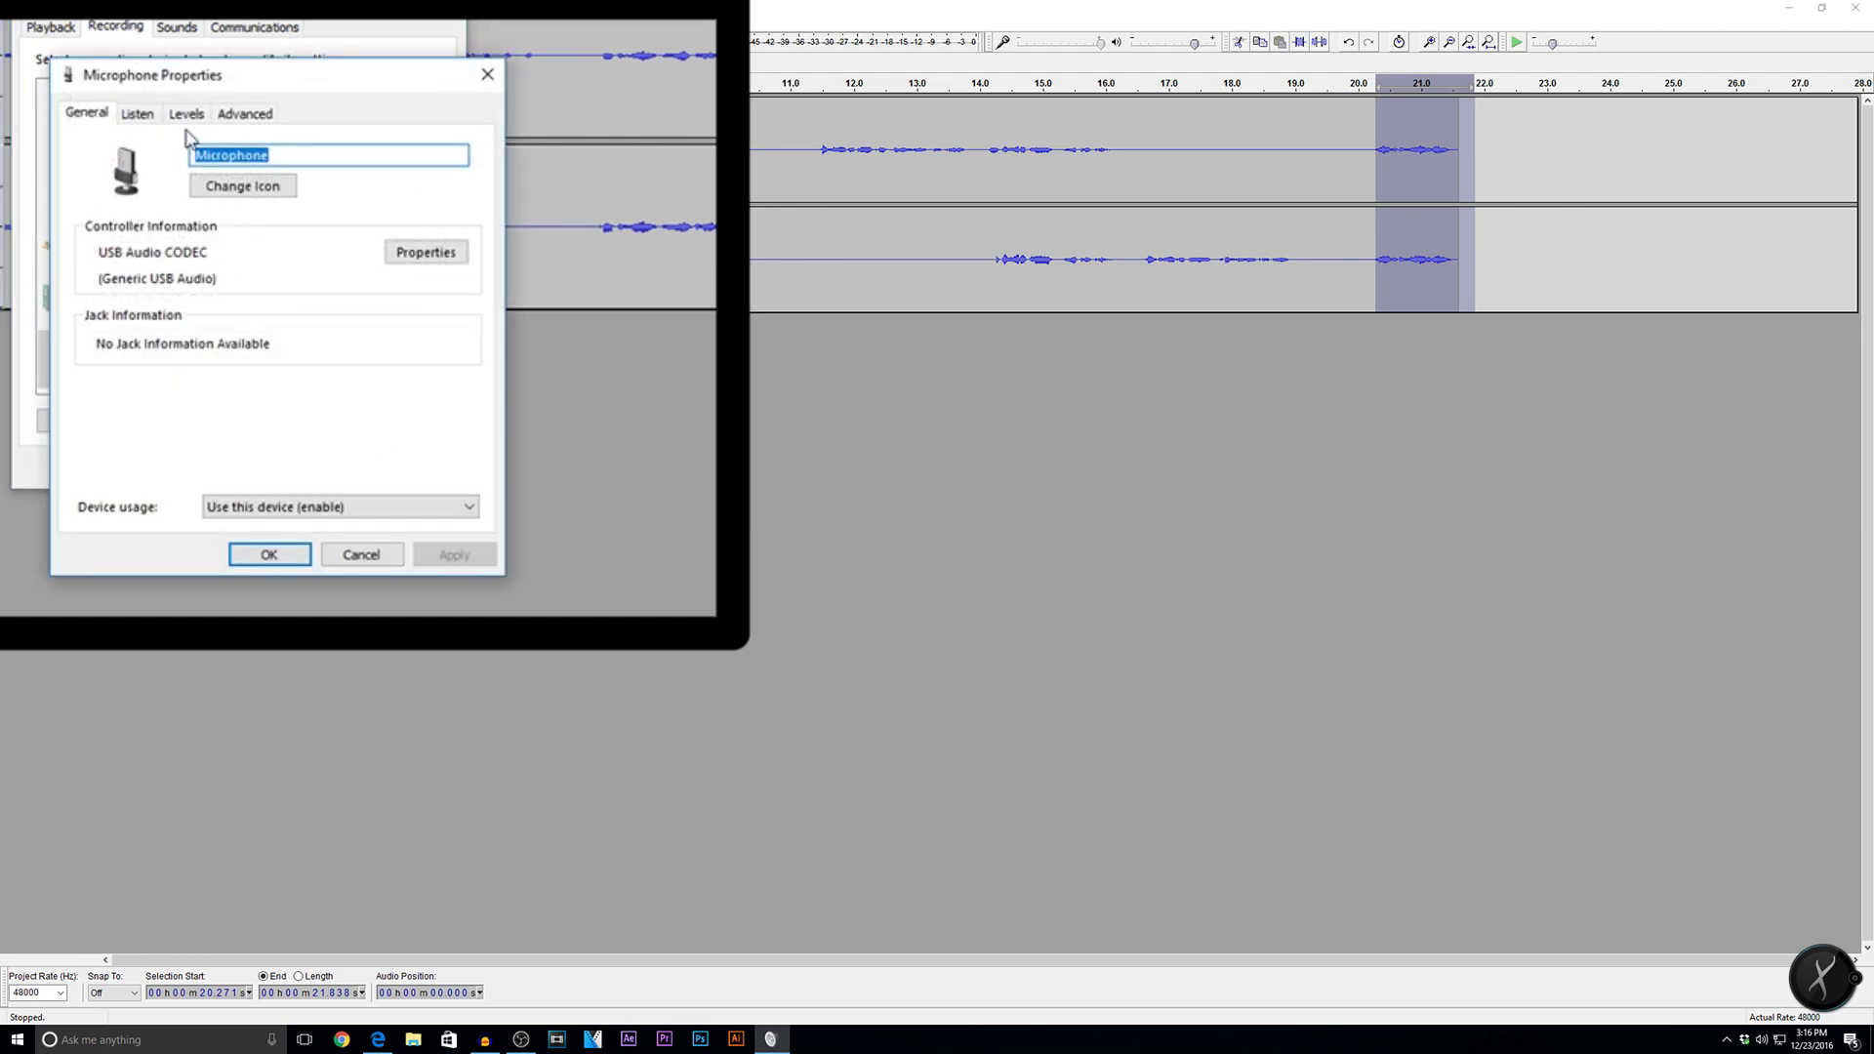
Step: Check the microphone's Advanced default format and keep 2 channel, 16 bit, 48000 Hz
click(136, 115)
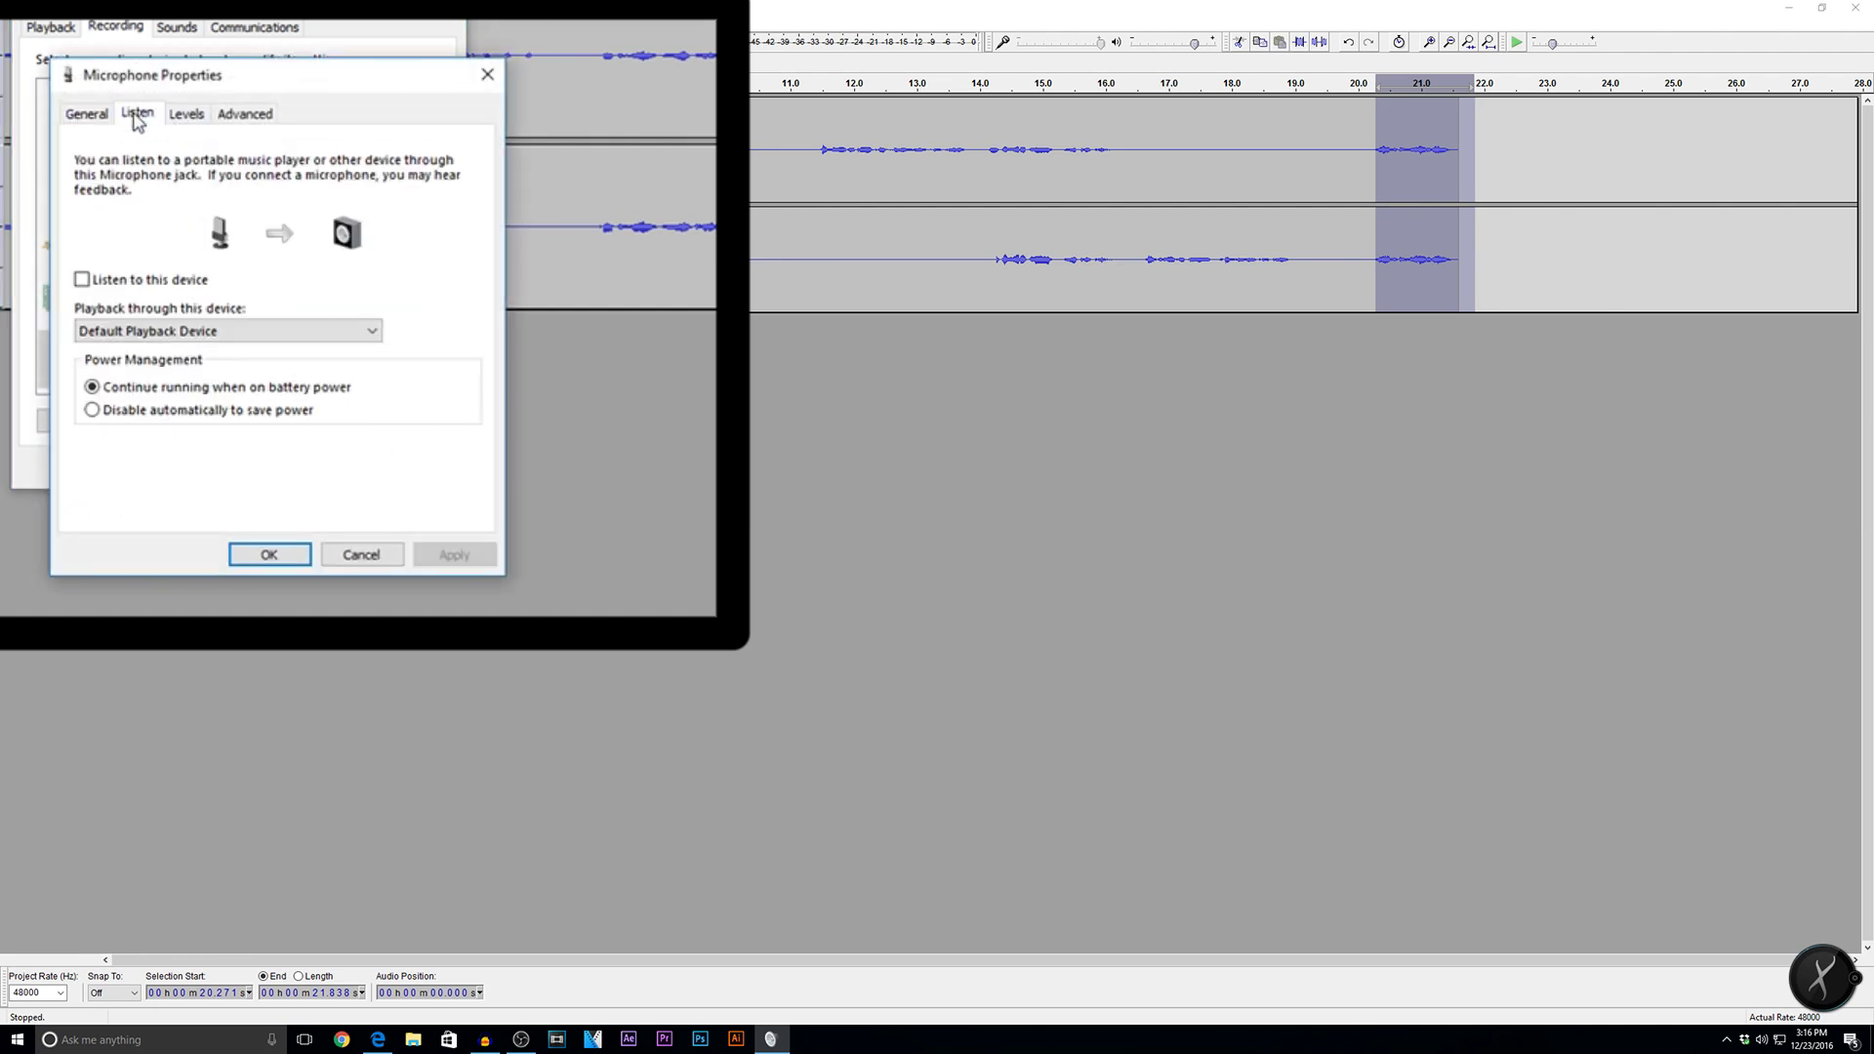
click(179, 117)
click(243, 116)
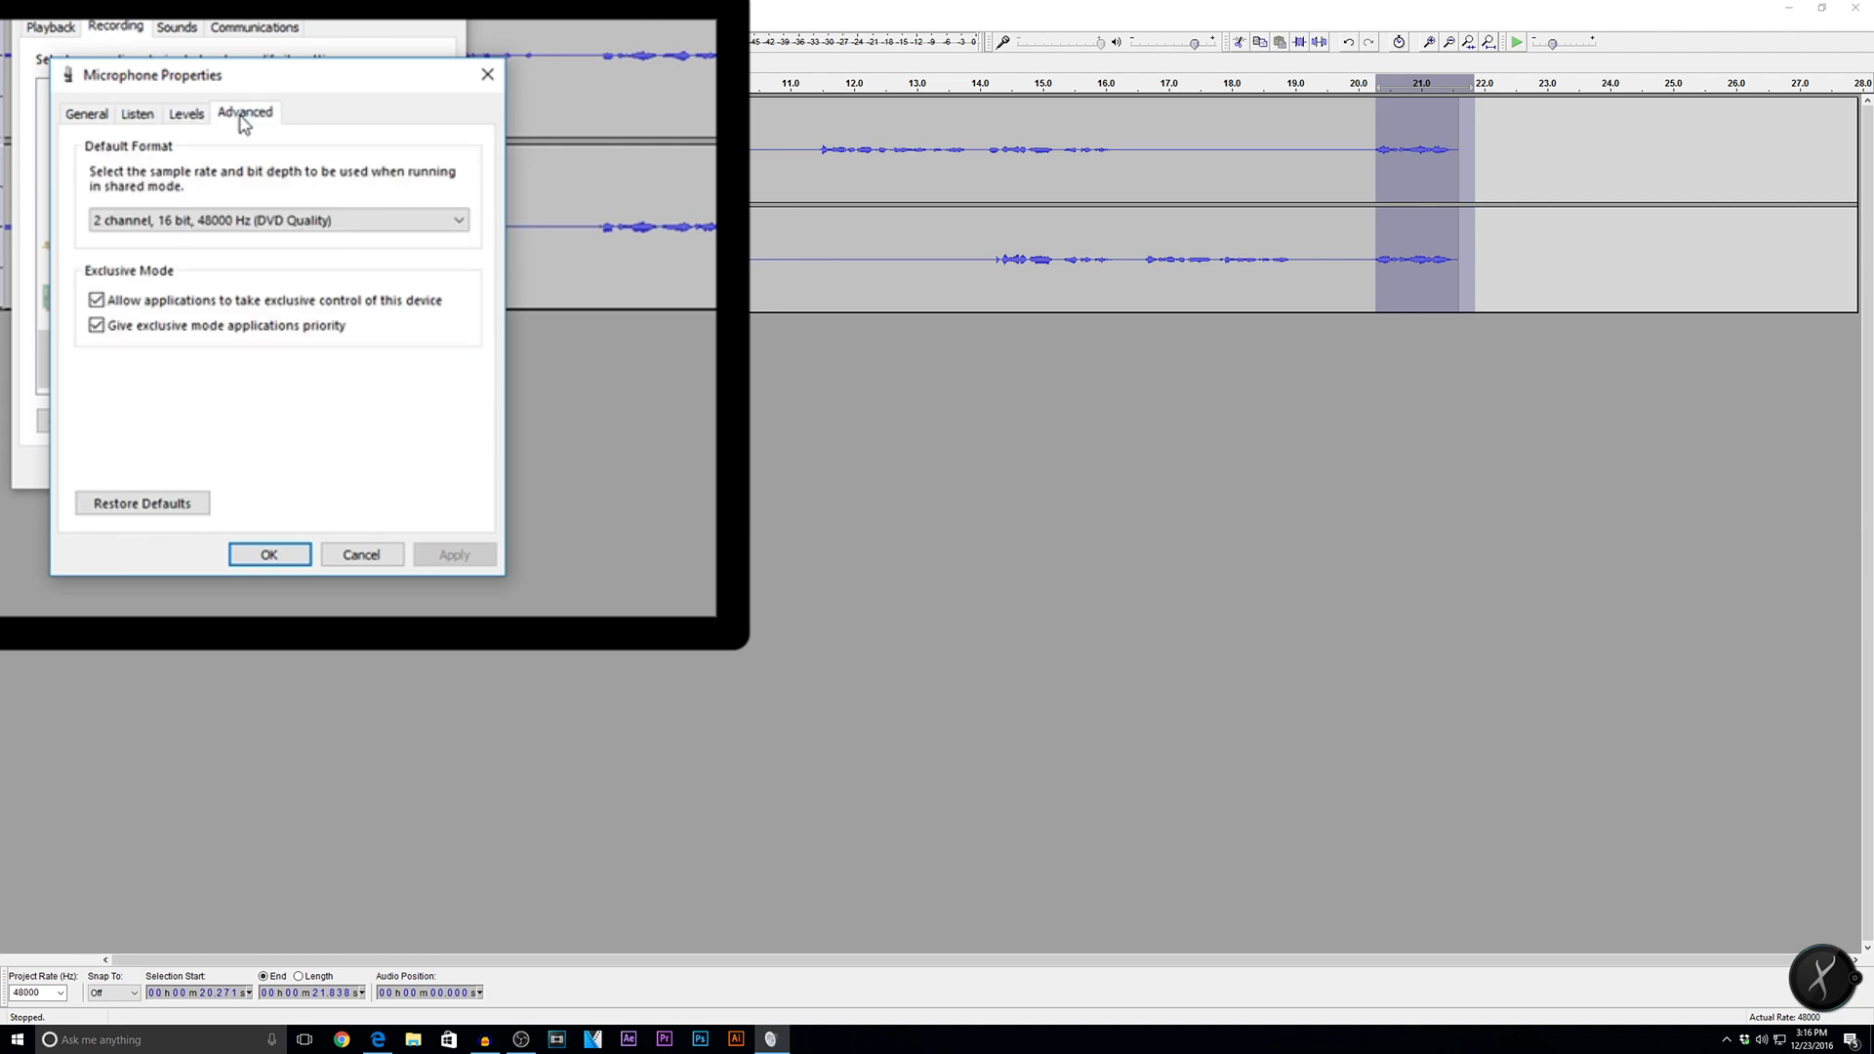
click(264, 224)
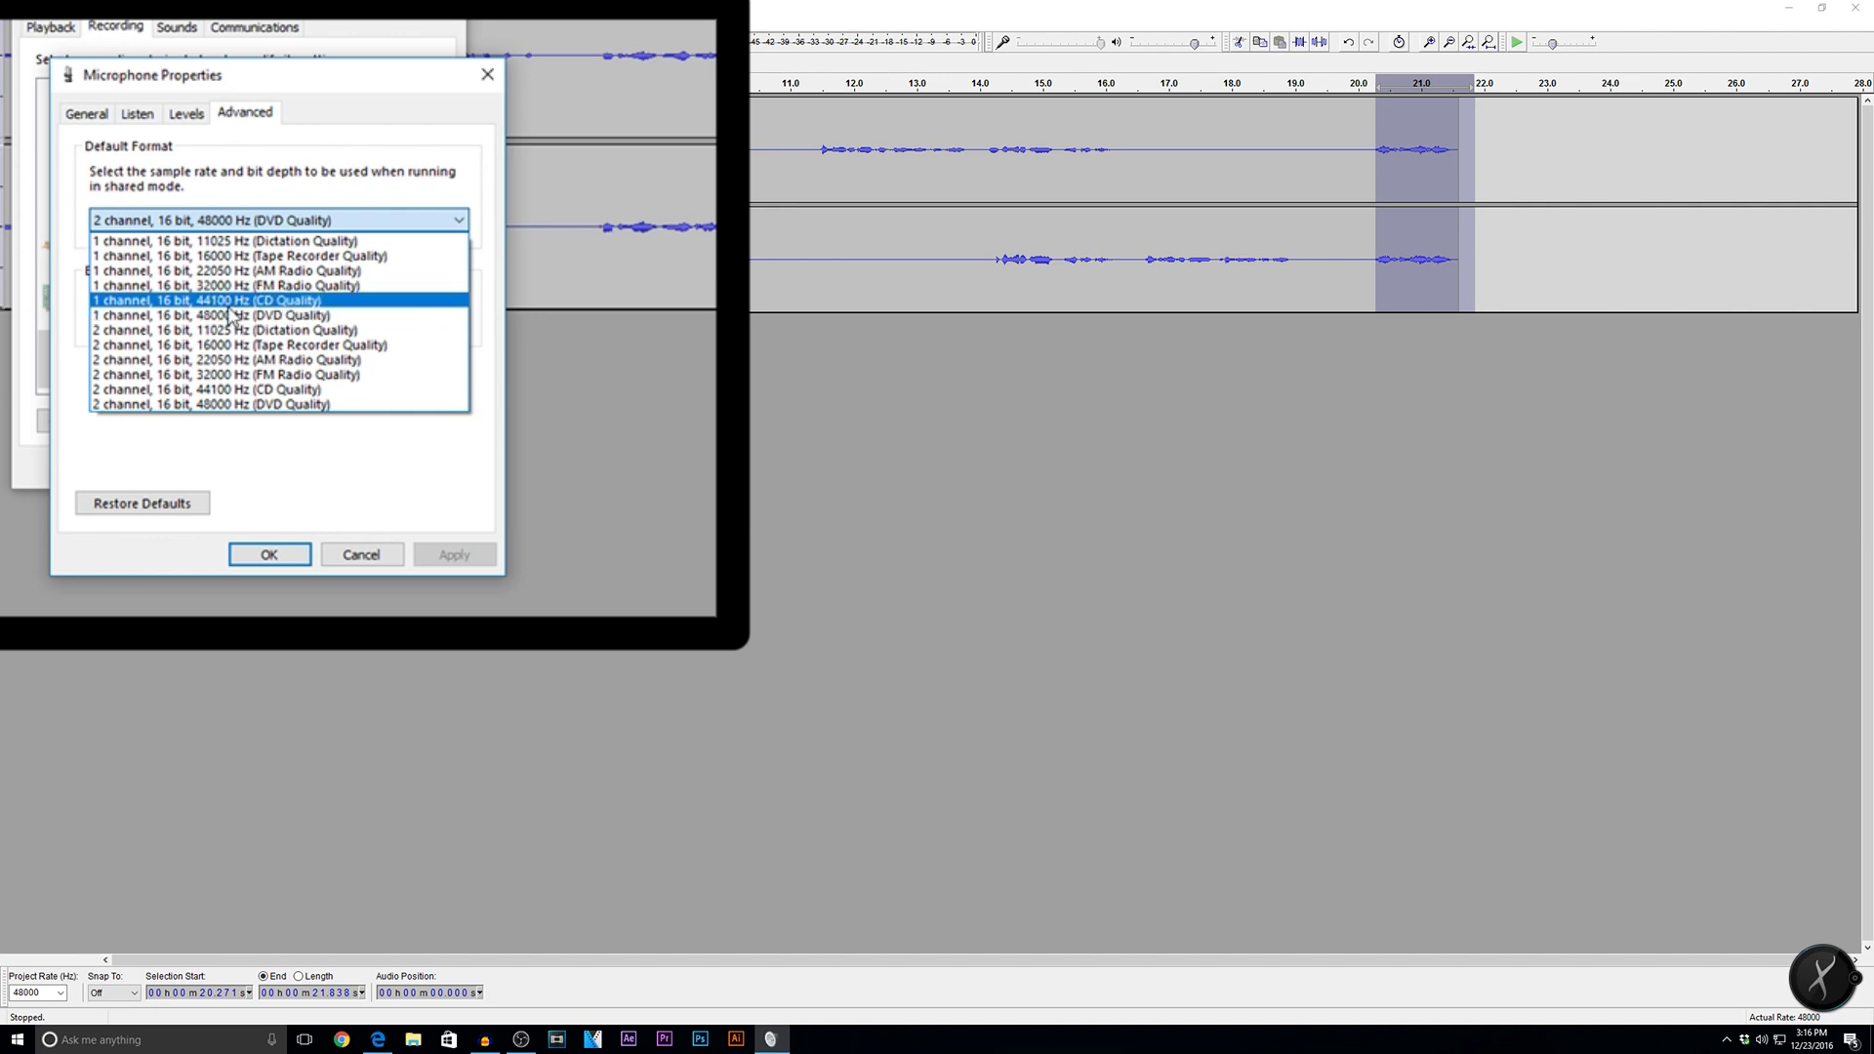
key(Home)
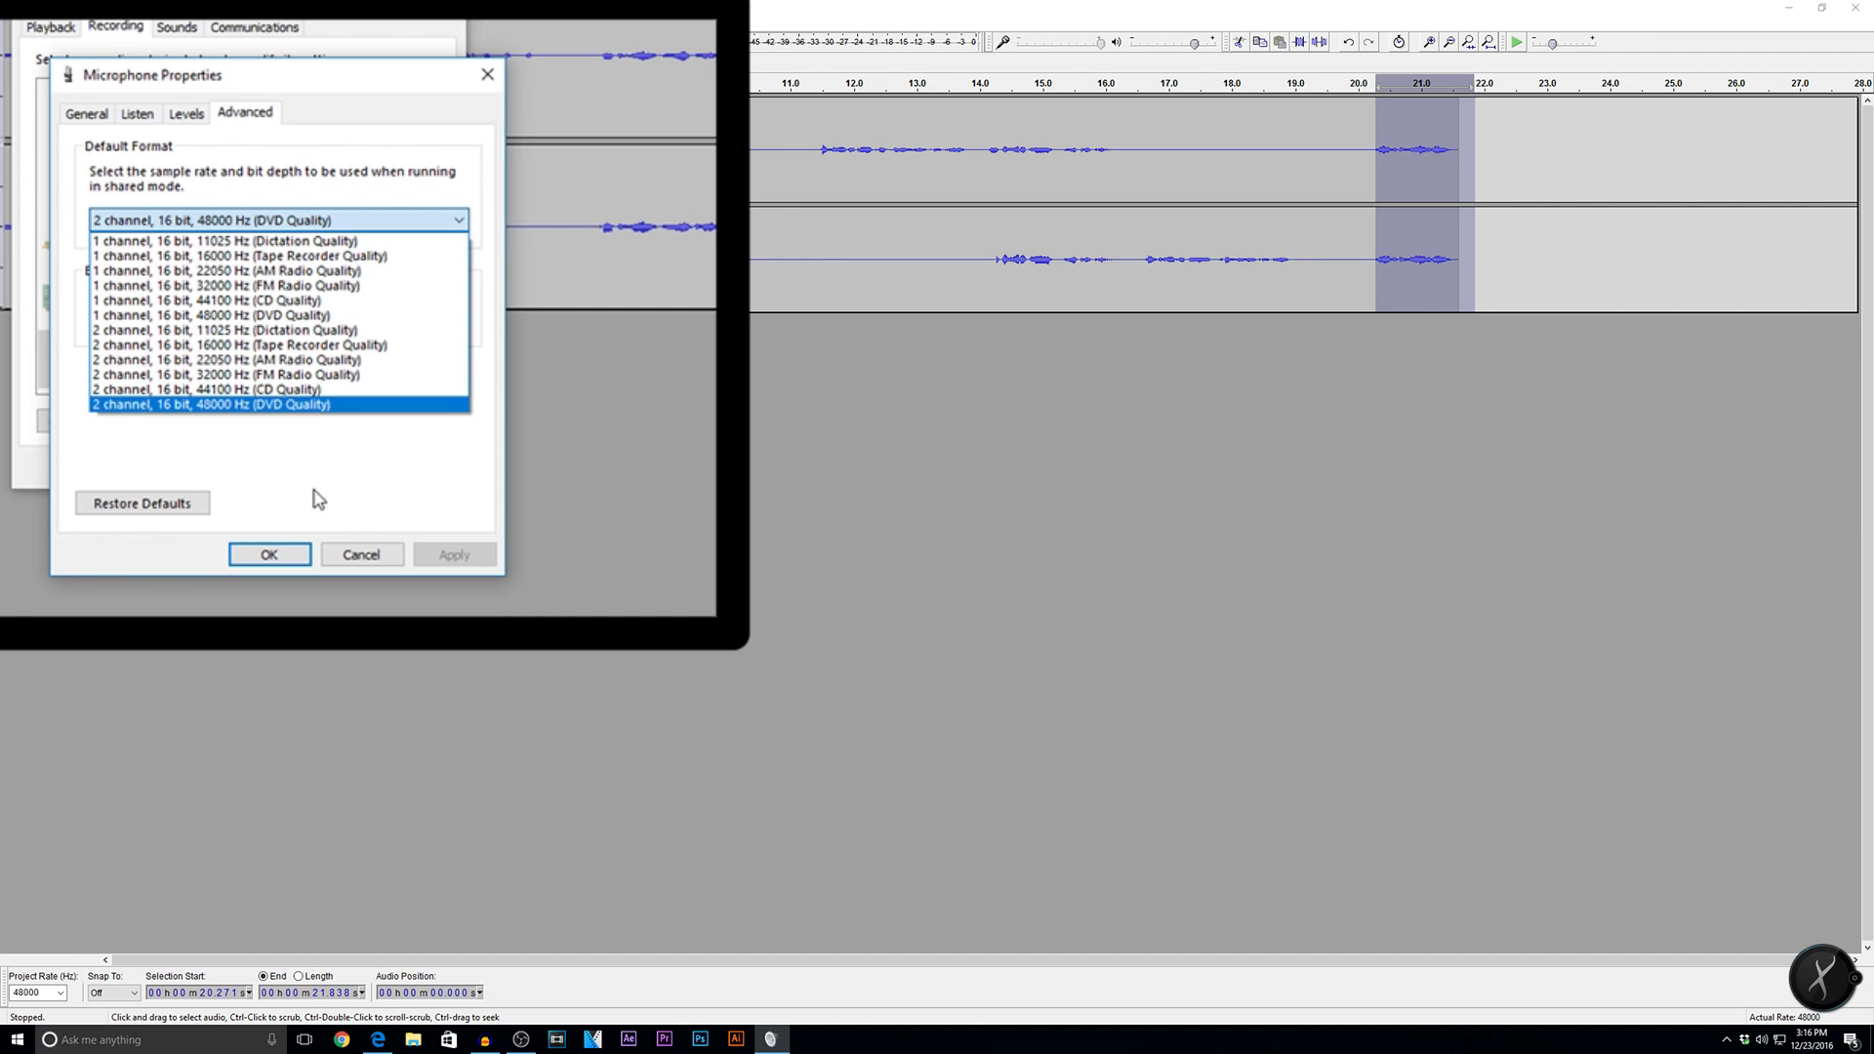
click(360, 567)
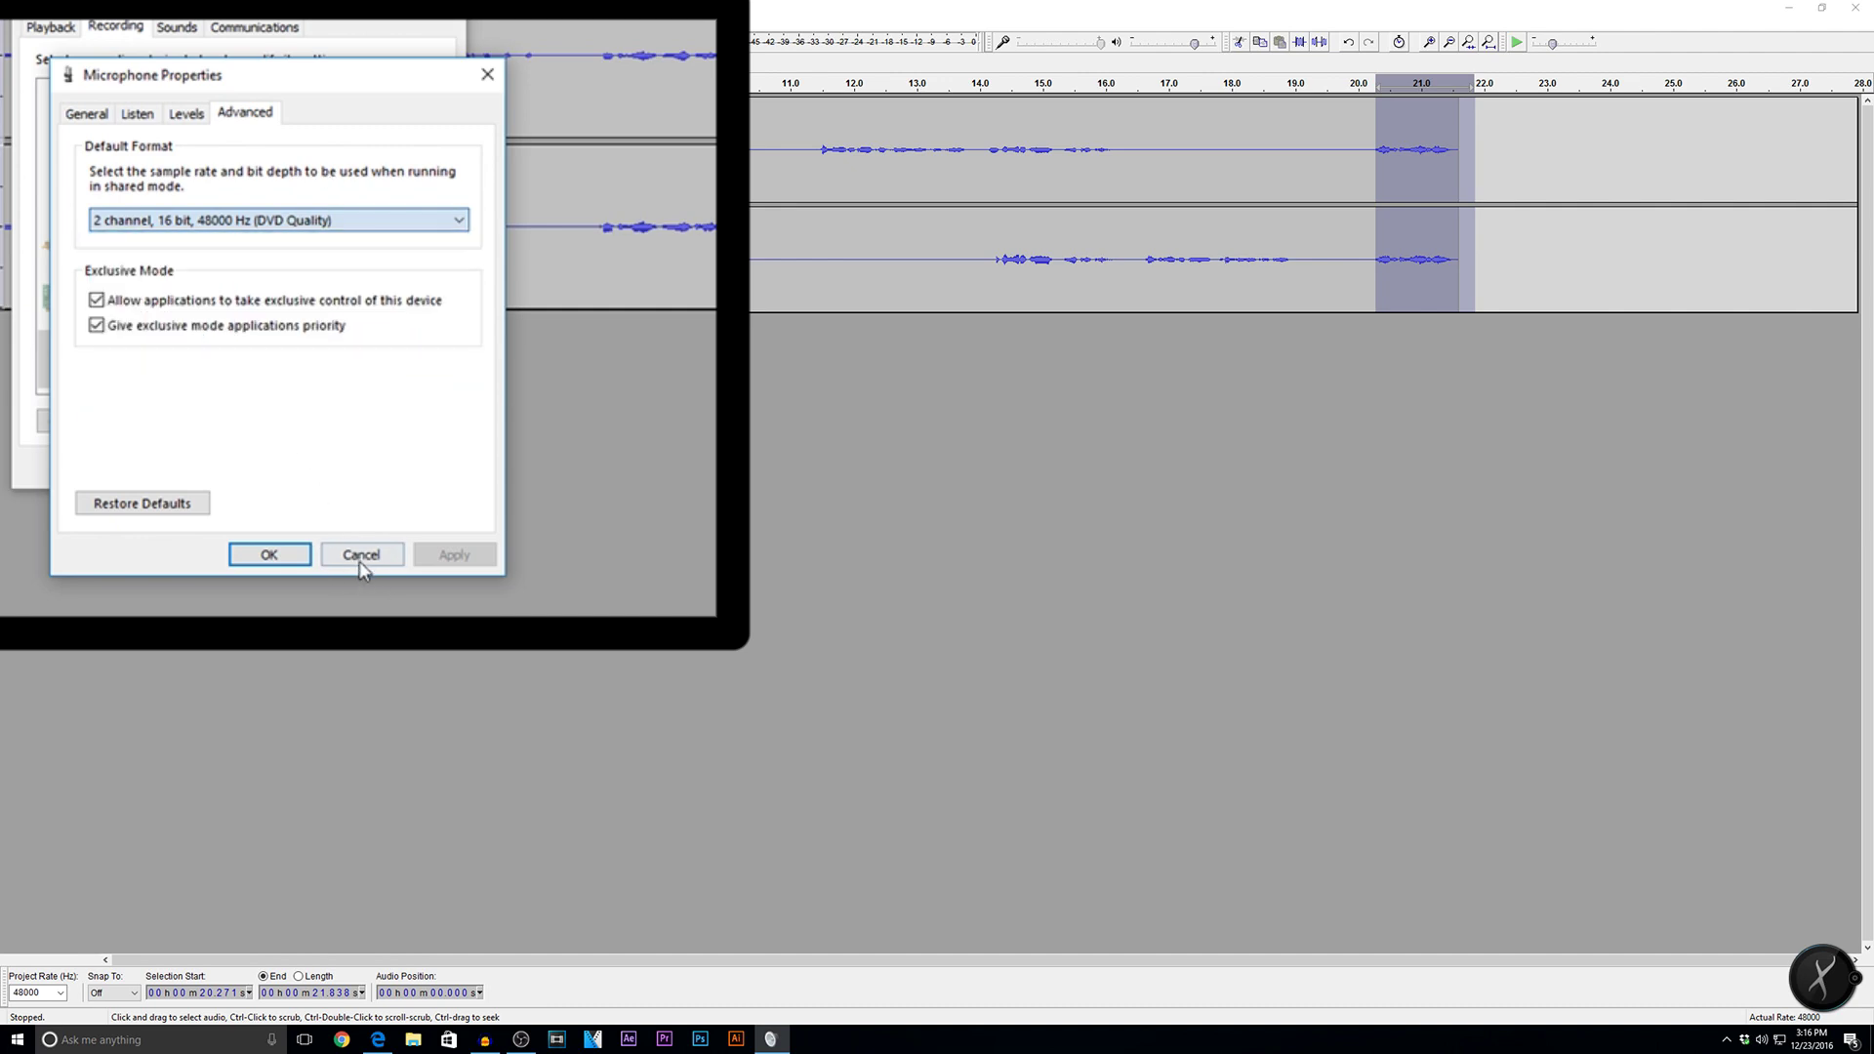
Step: Close the Windows sound settings and split the stereo track into two mono tracks
click(408, 168)
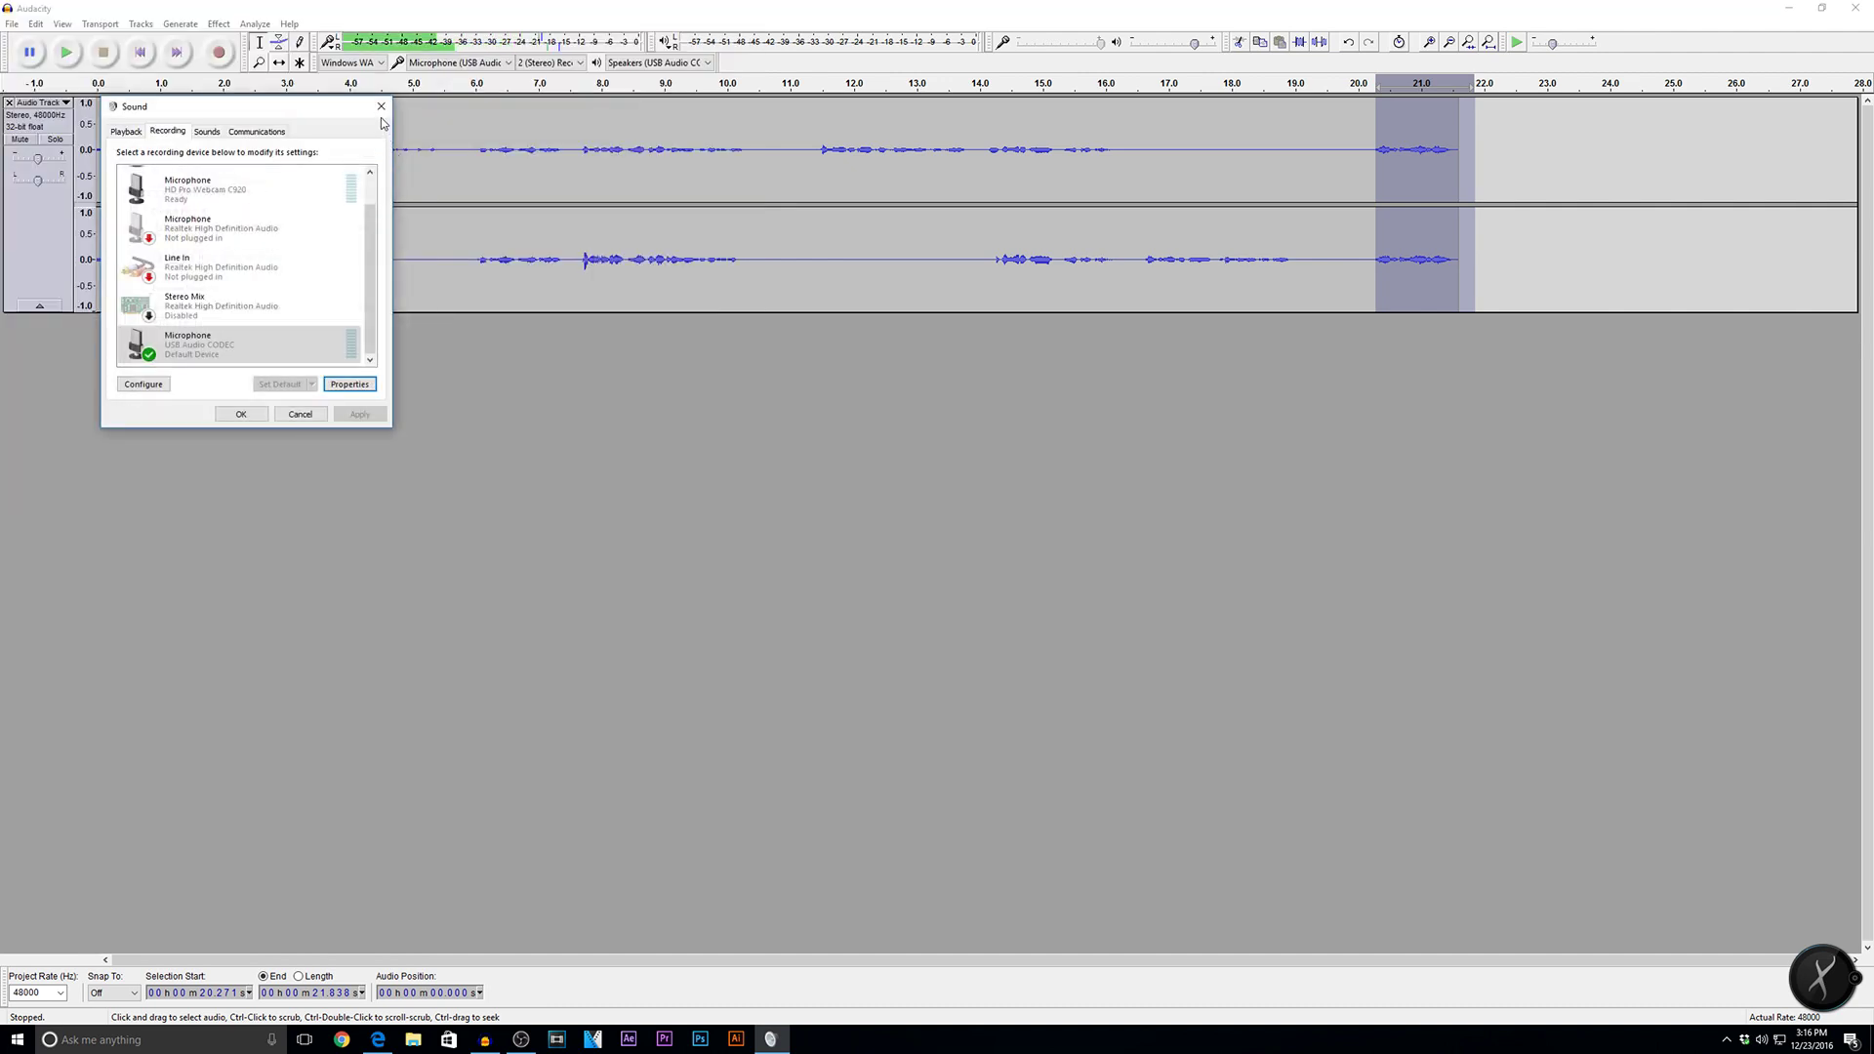
click(381, 107)
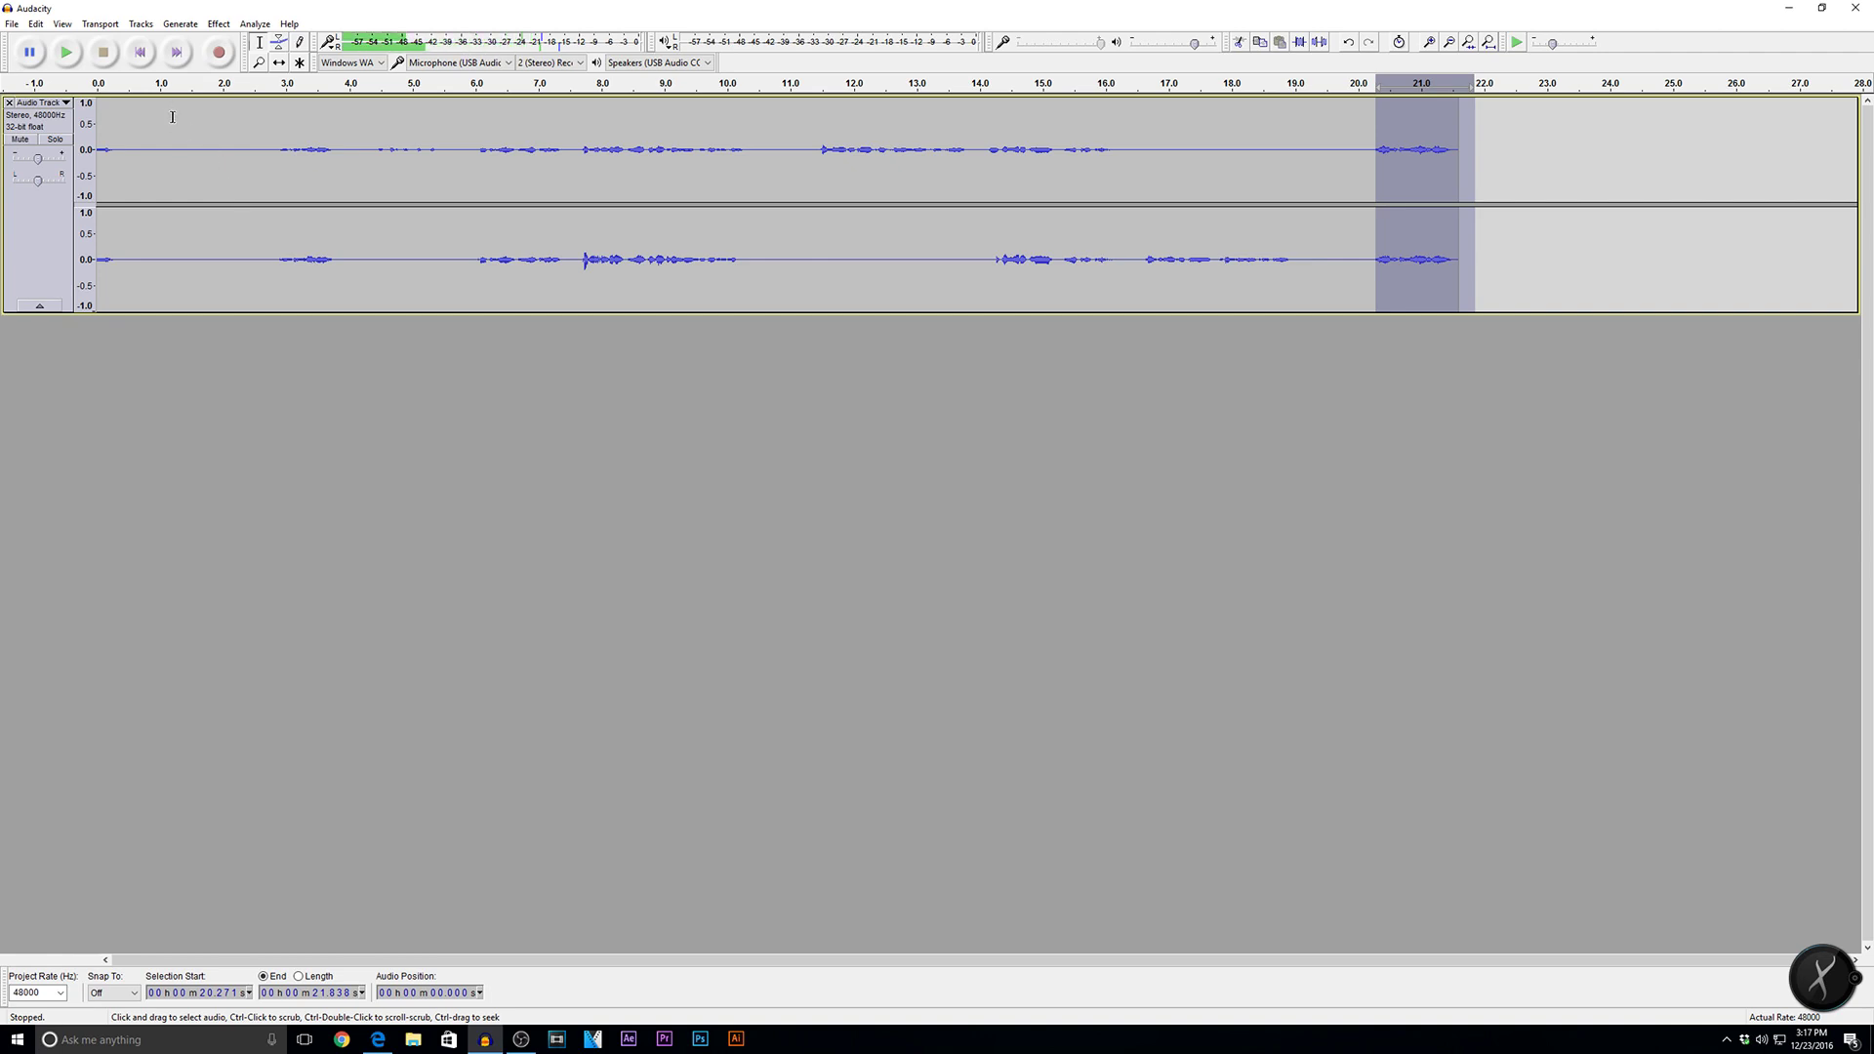
click(196, 144)
click(138, 142)
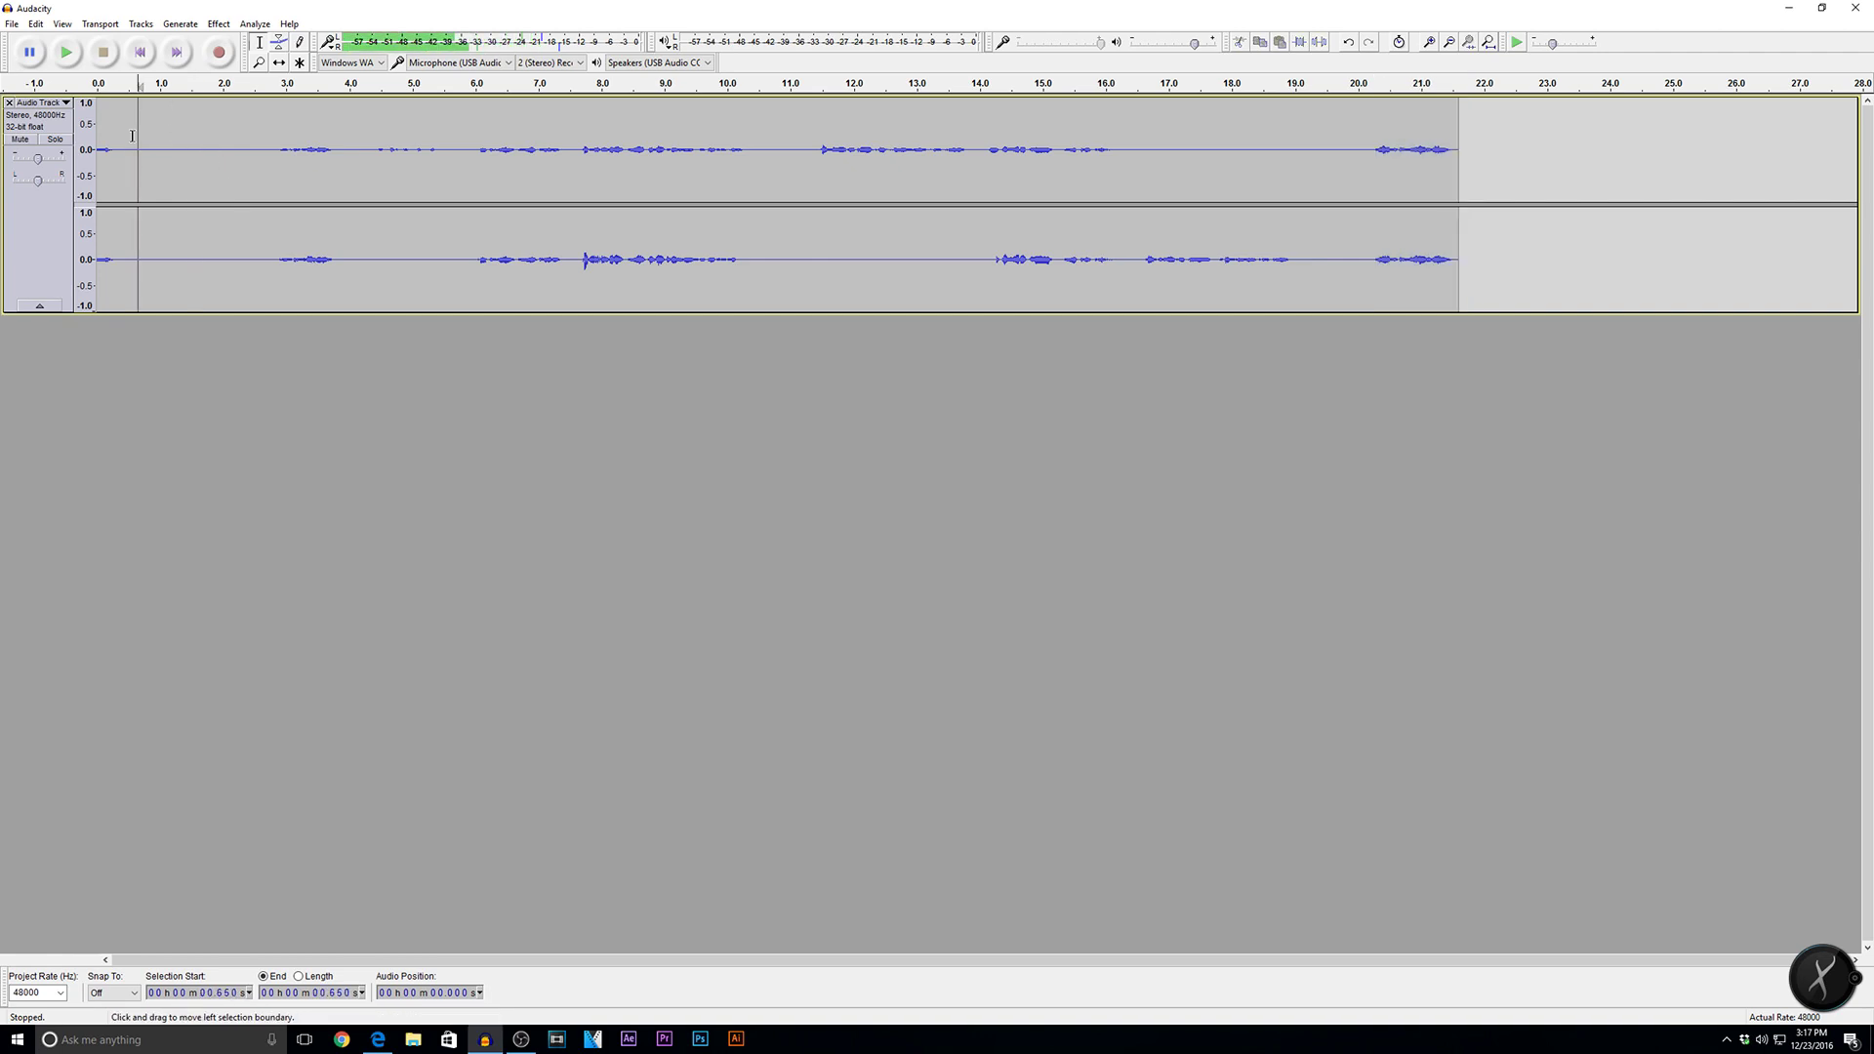
click(64, 106)
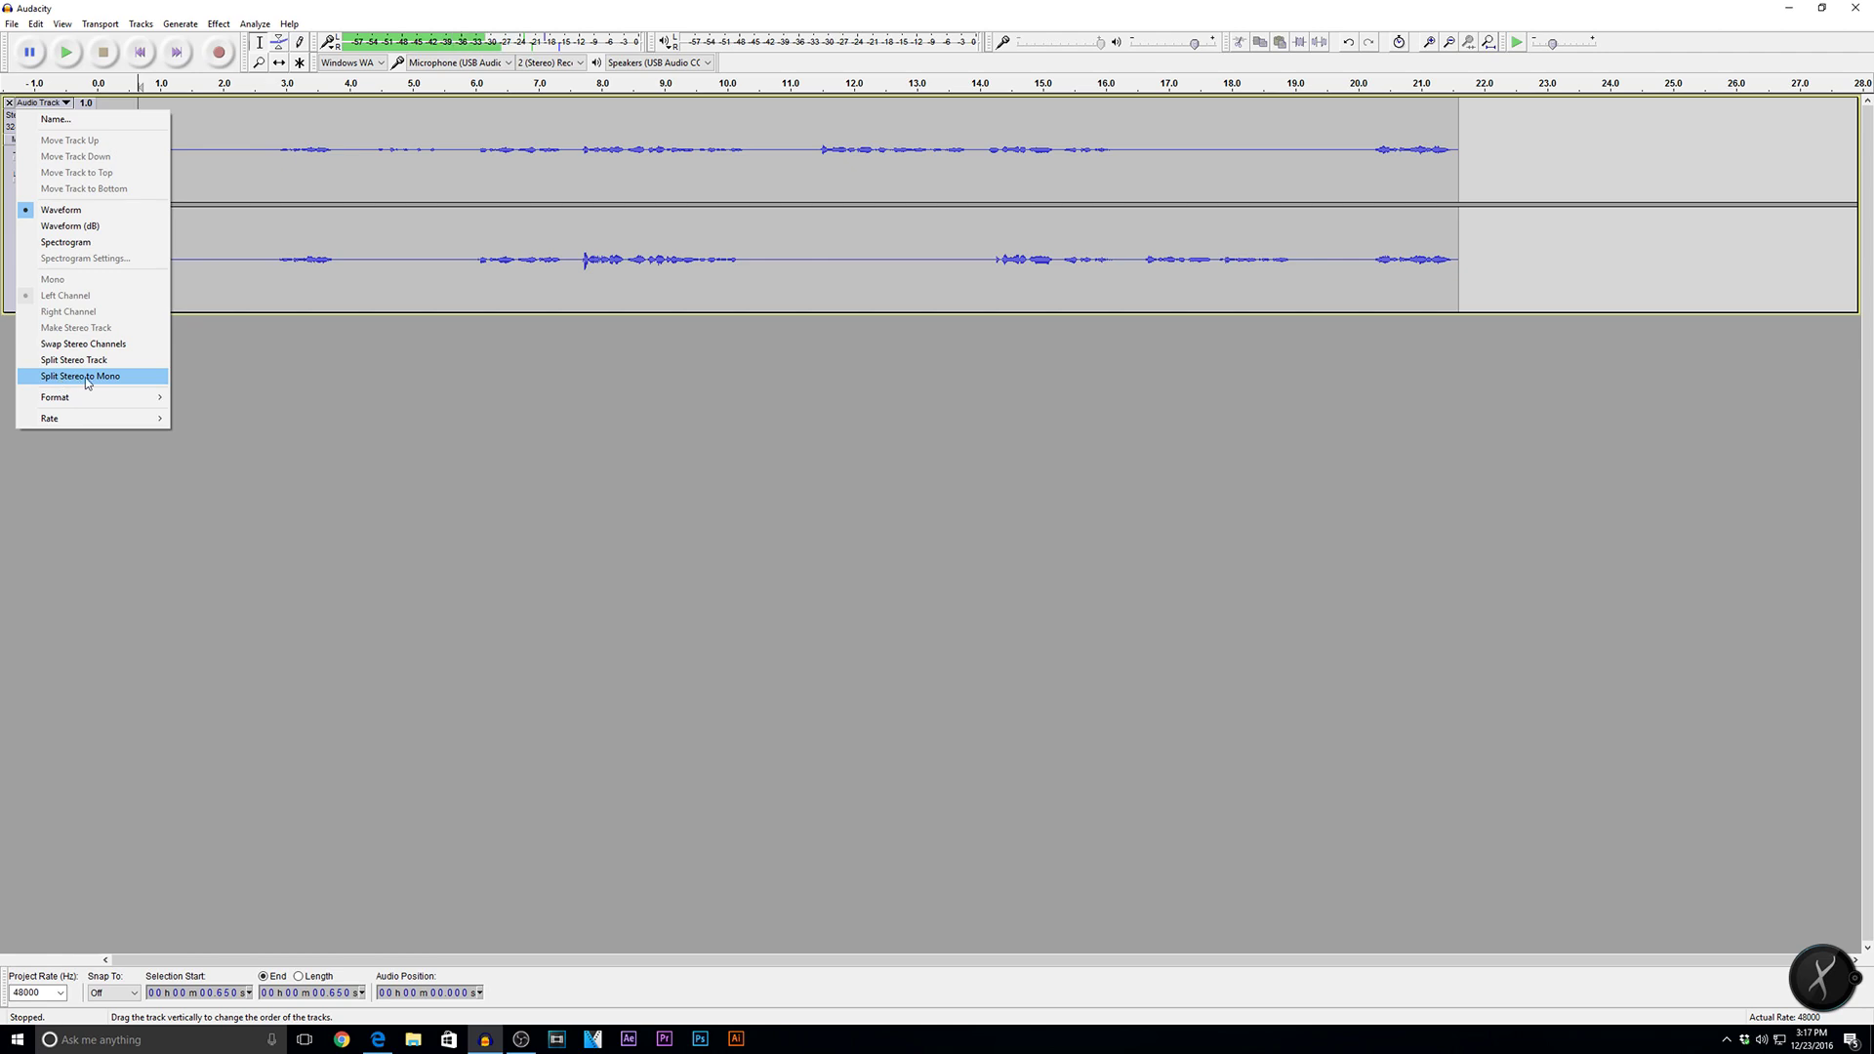
click(86, 376)
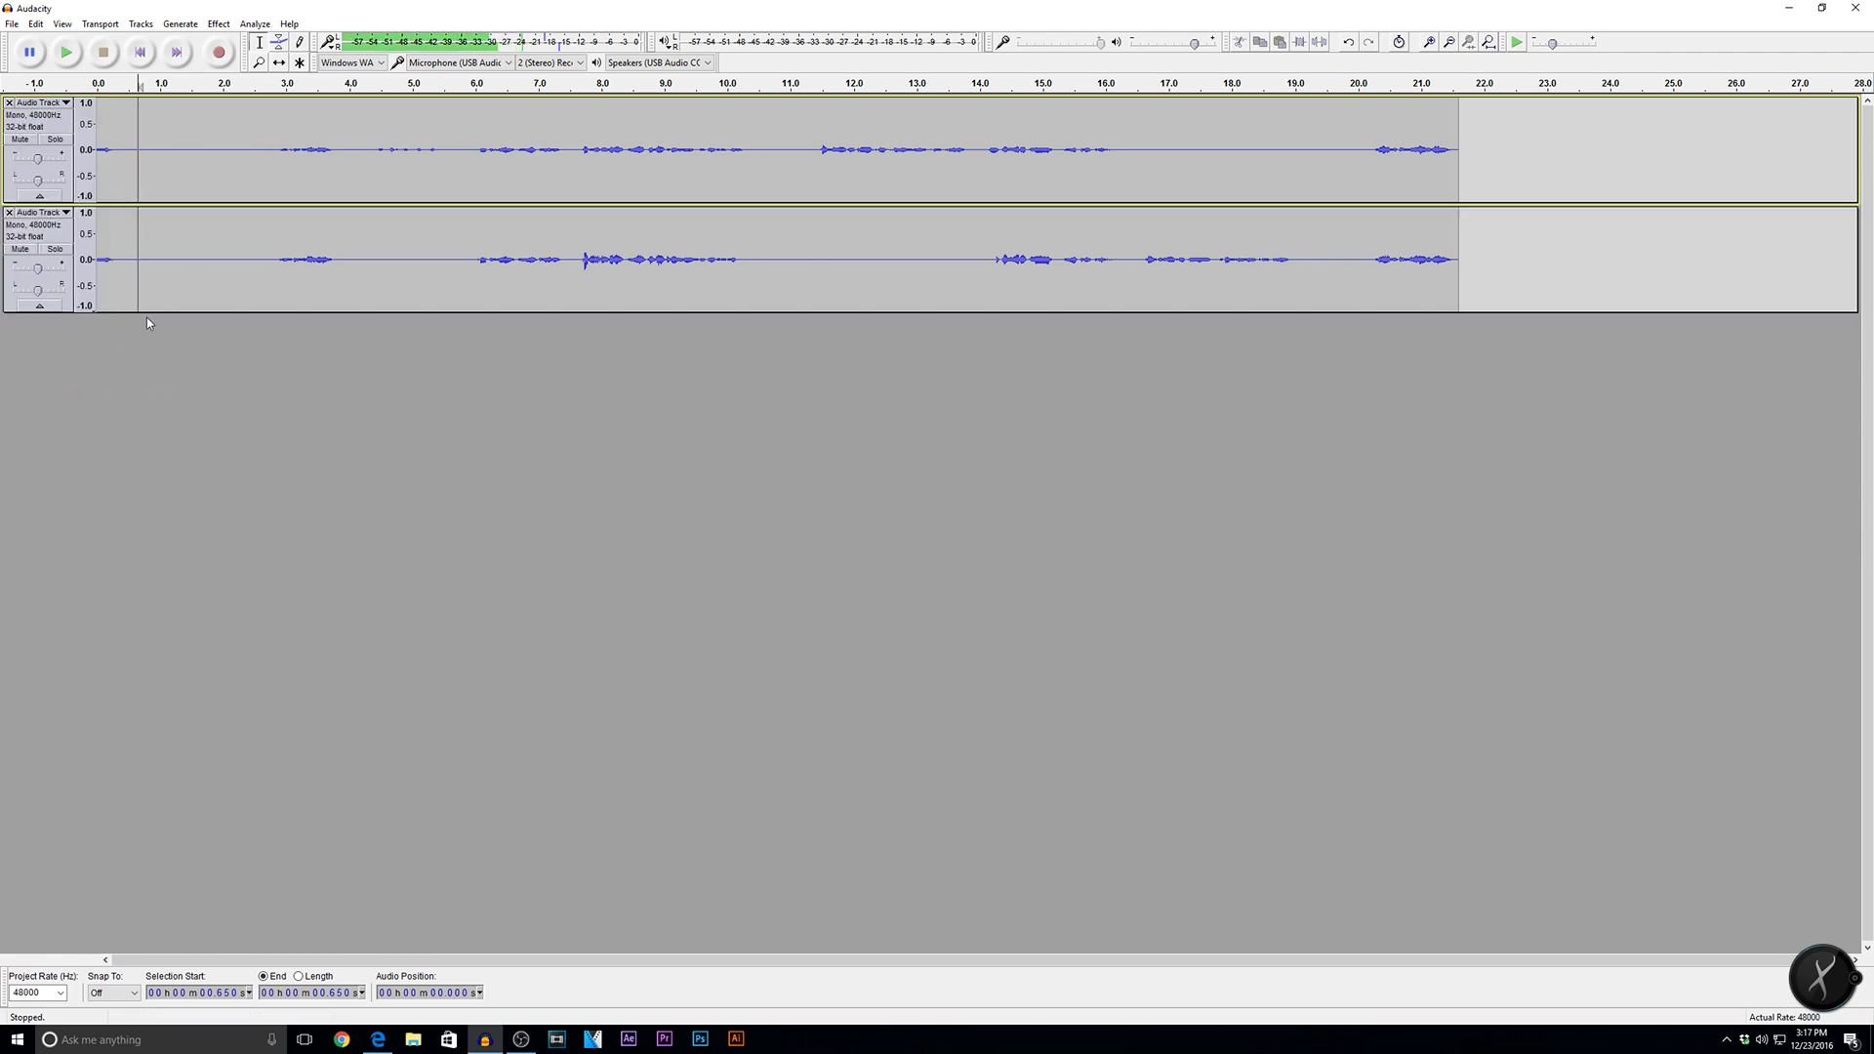
Step: Place the edit point in the top mono track at about 2.98 seconds
click(325, 167)
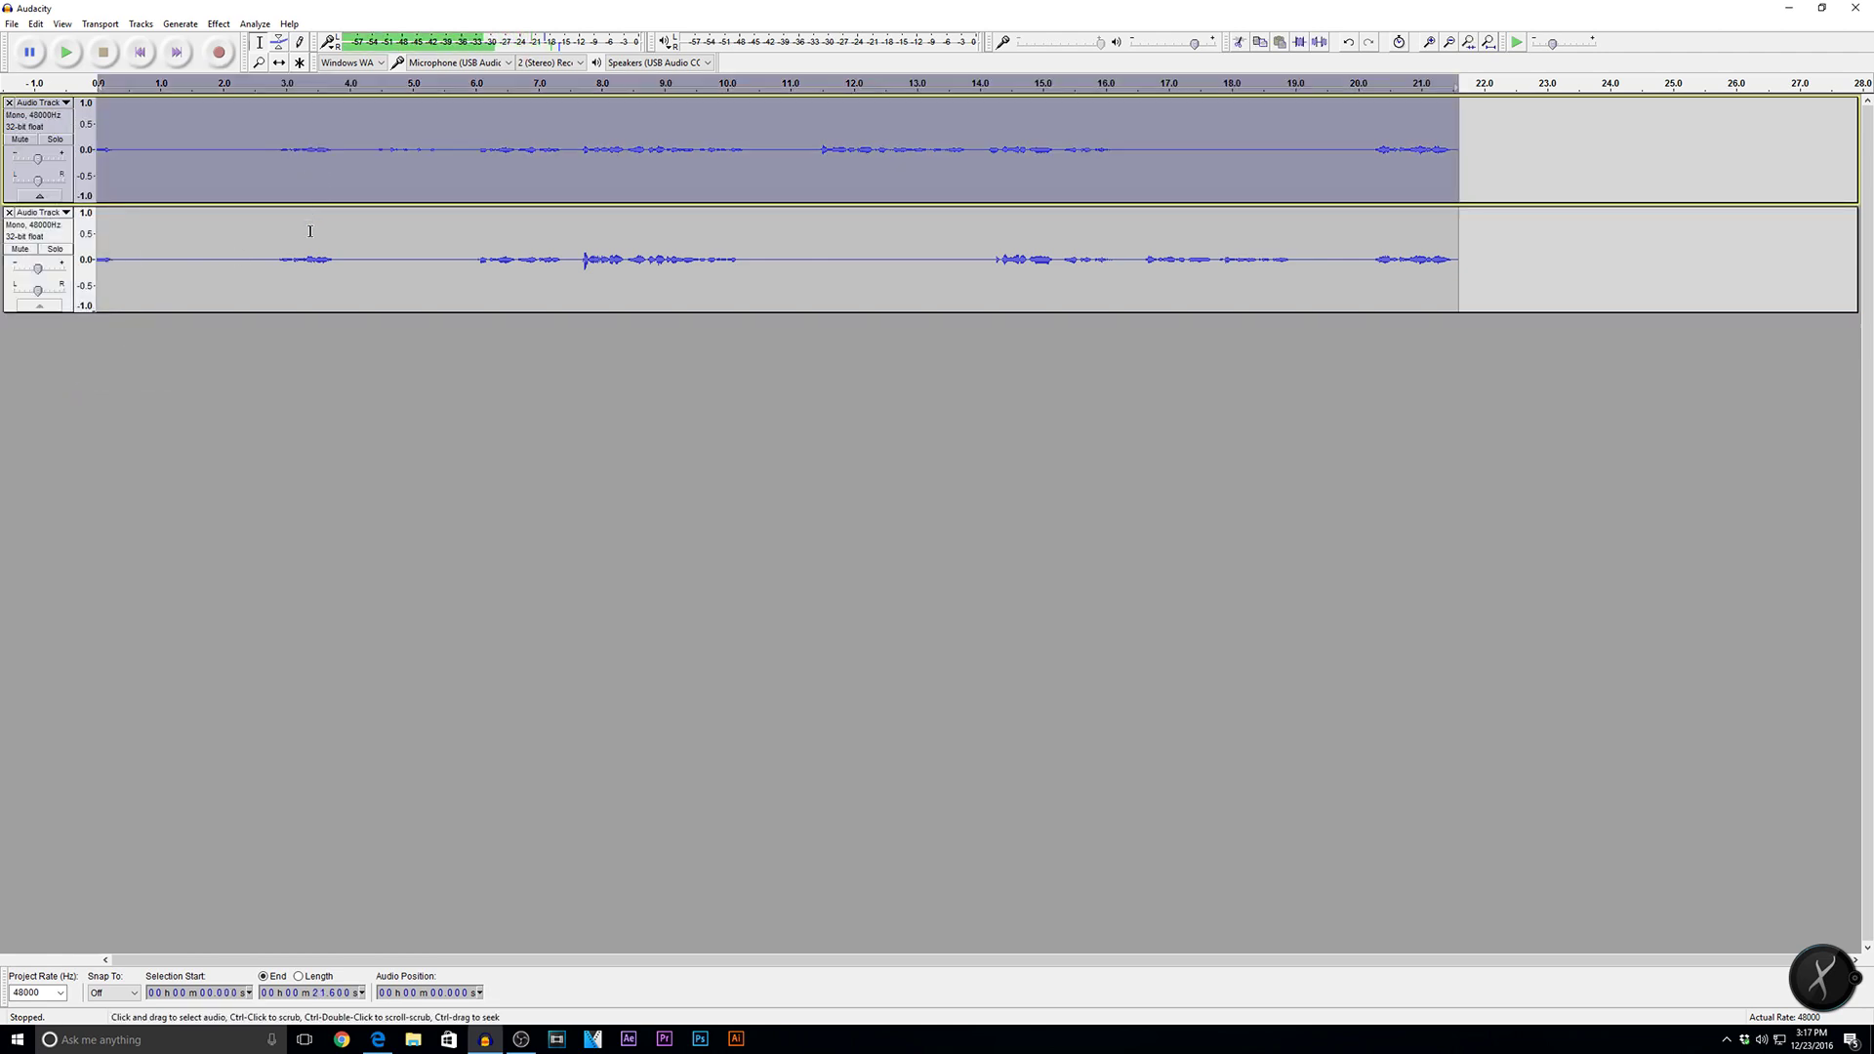
click(305, 178)
click(305, 177)
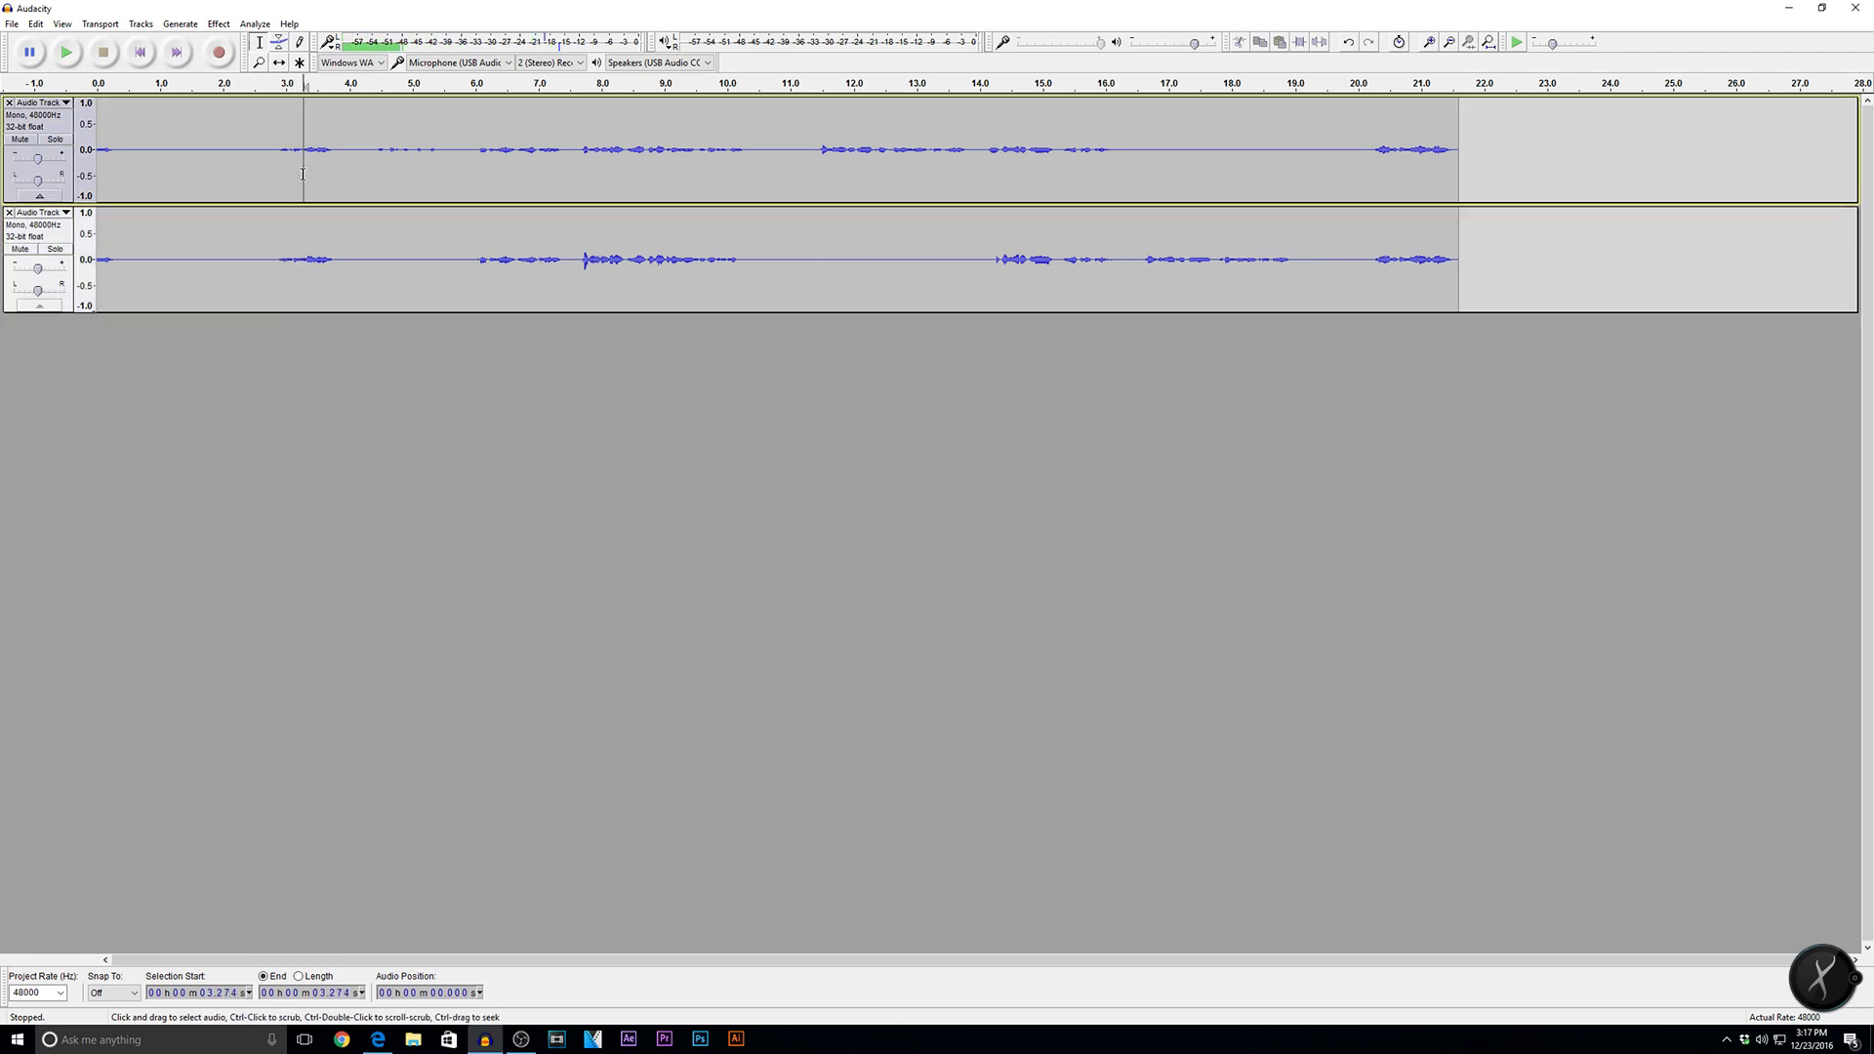
click(284, 147)
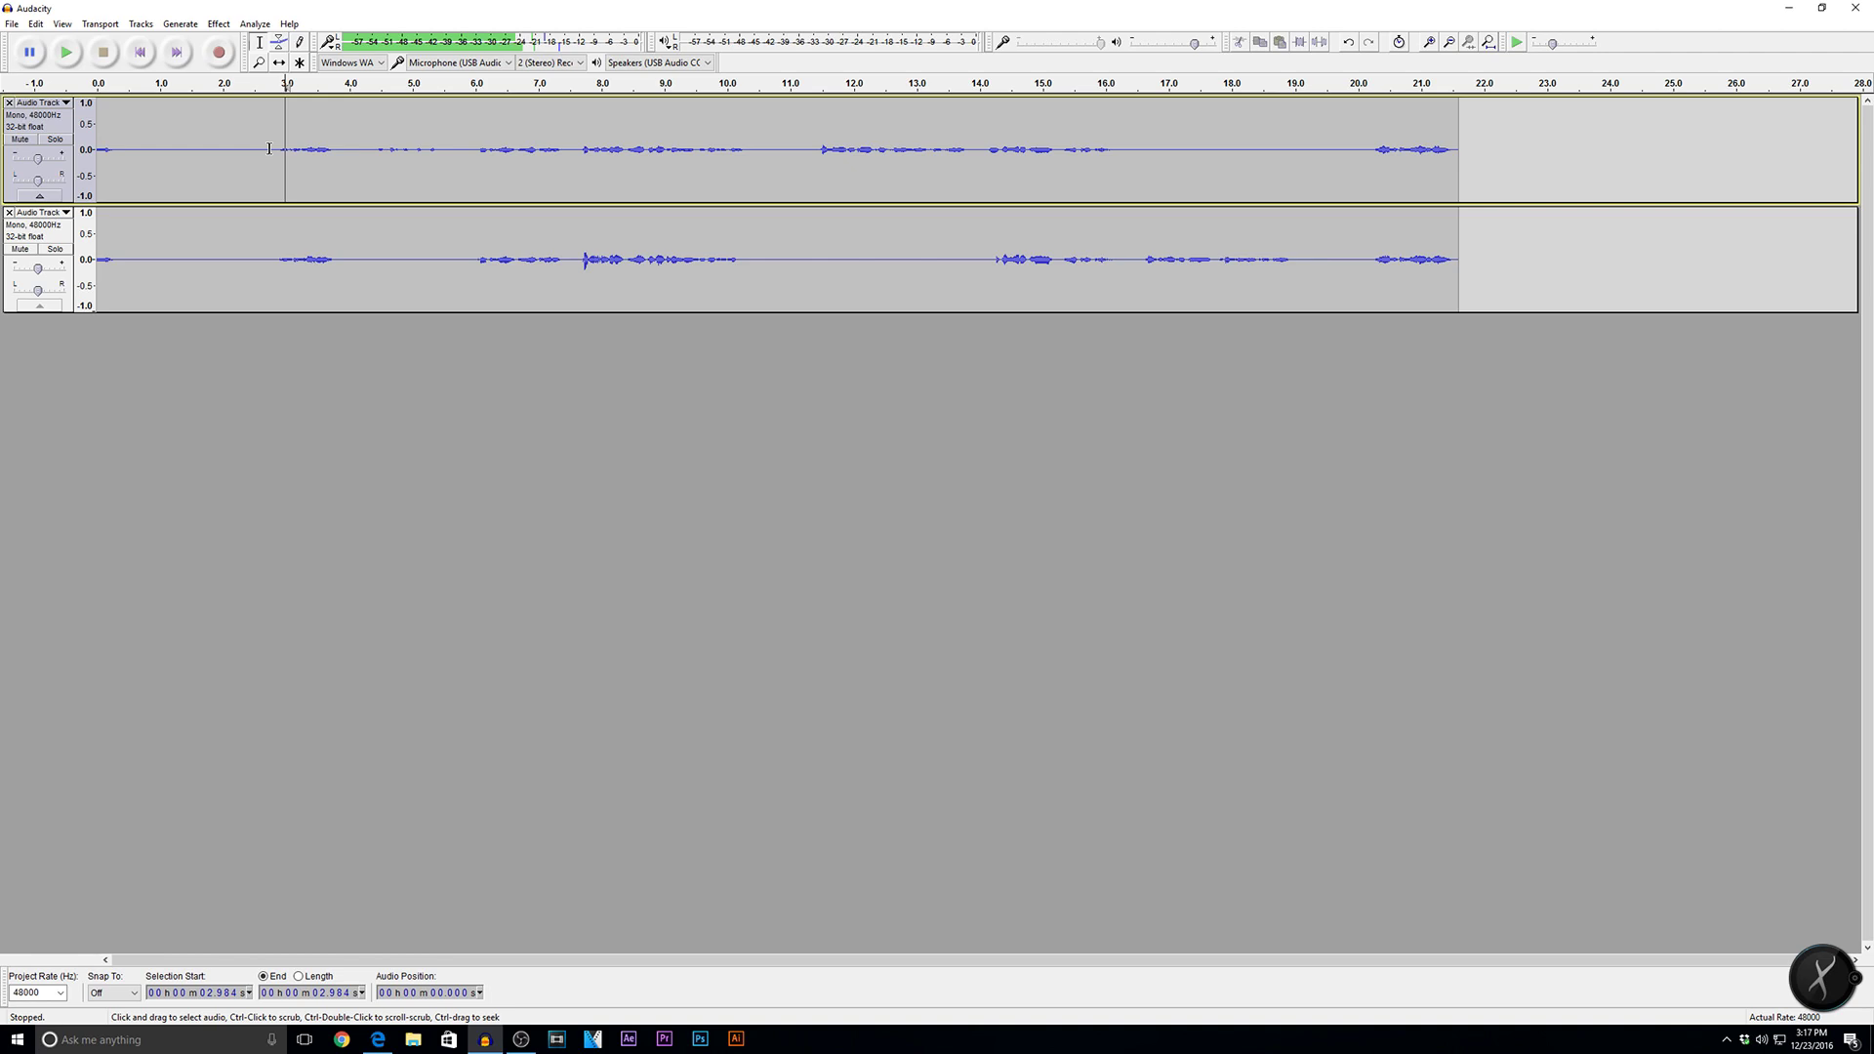
Step: Select roughly 0.57 to 2.76 seconds at the start of the top mono track
drag(270, 148, 125, 151)
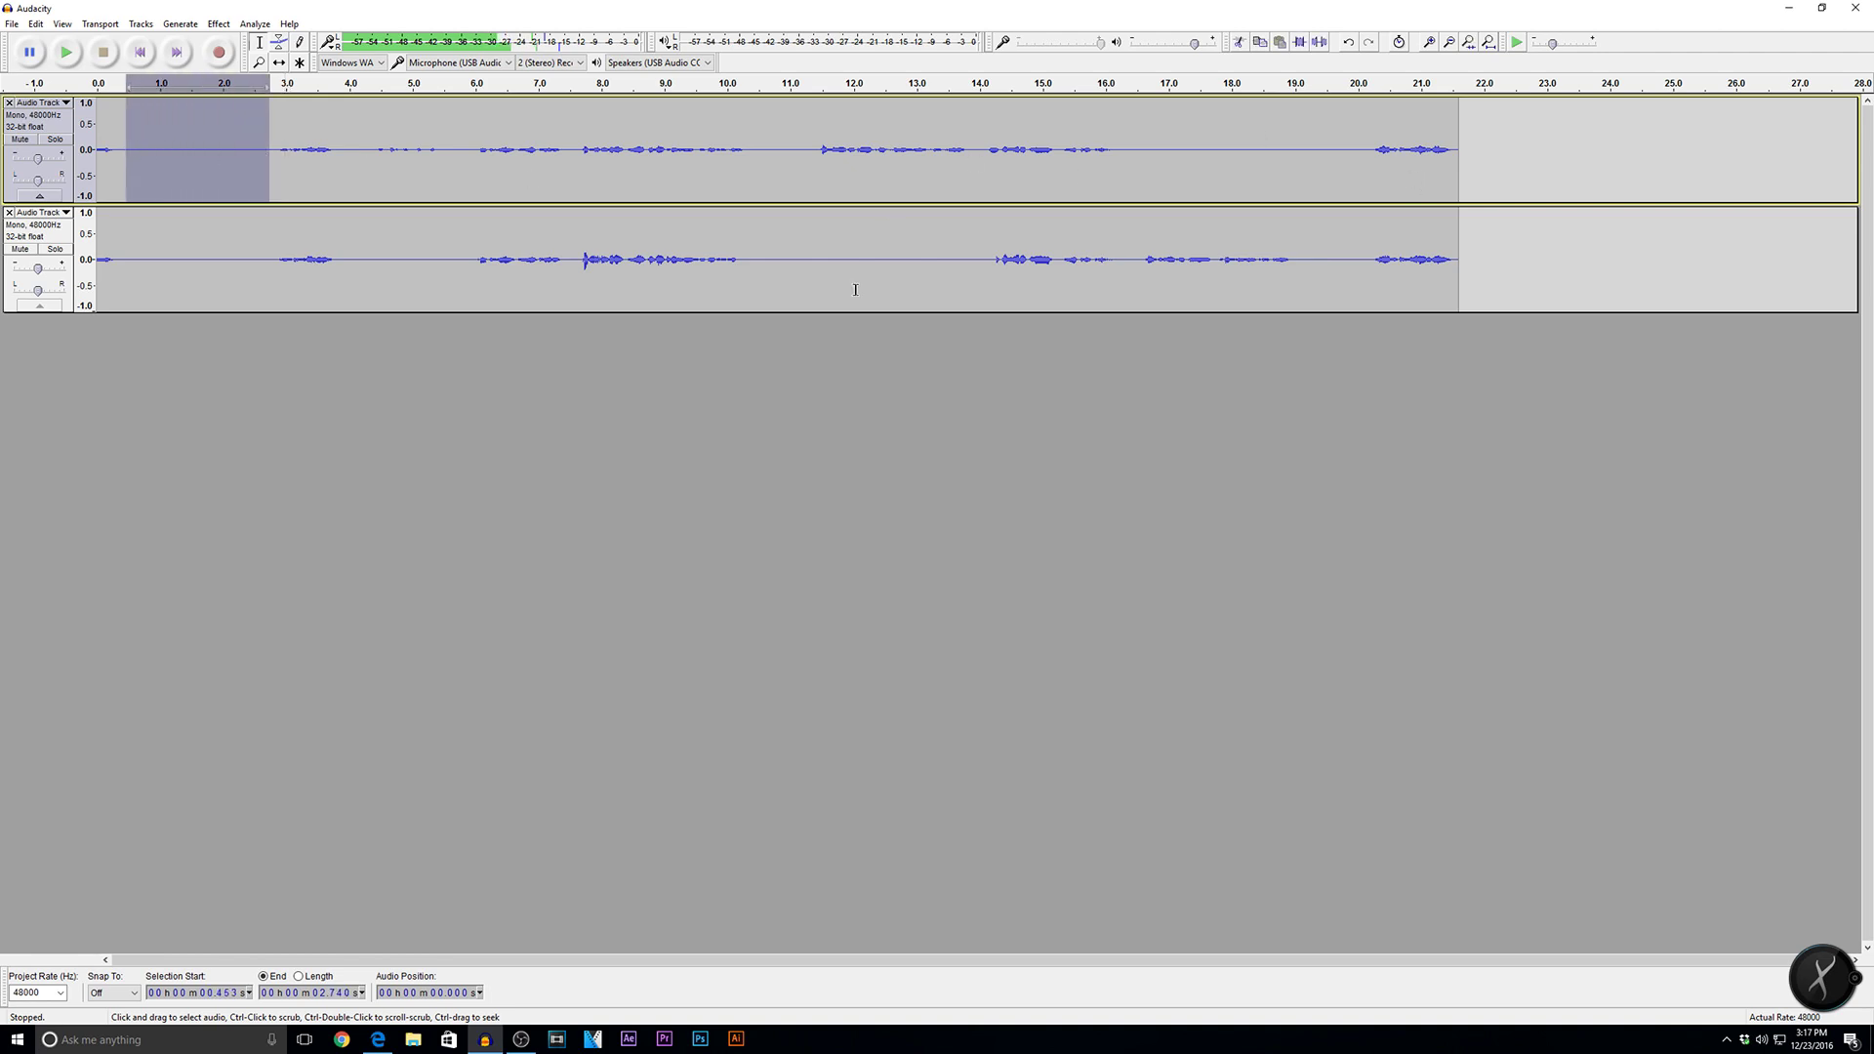
drag(117, 152, 272, 156)
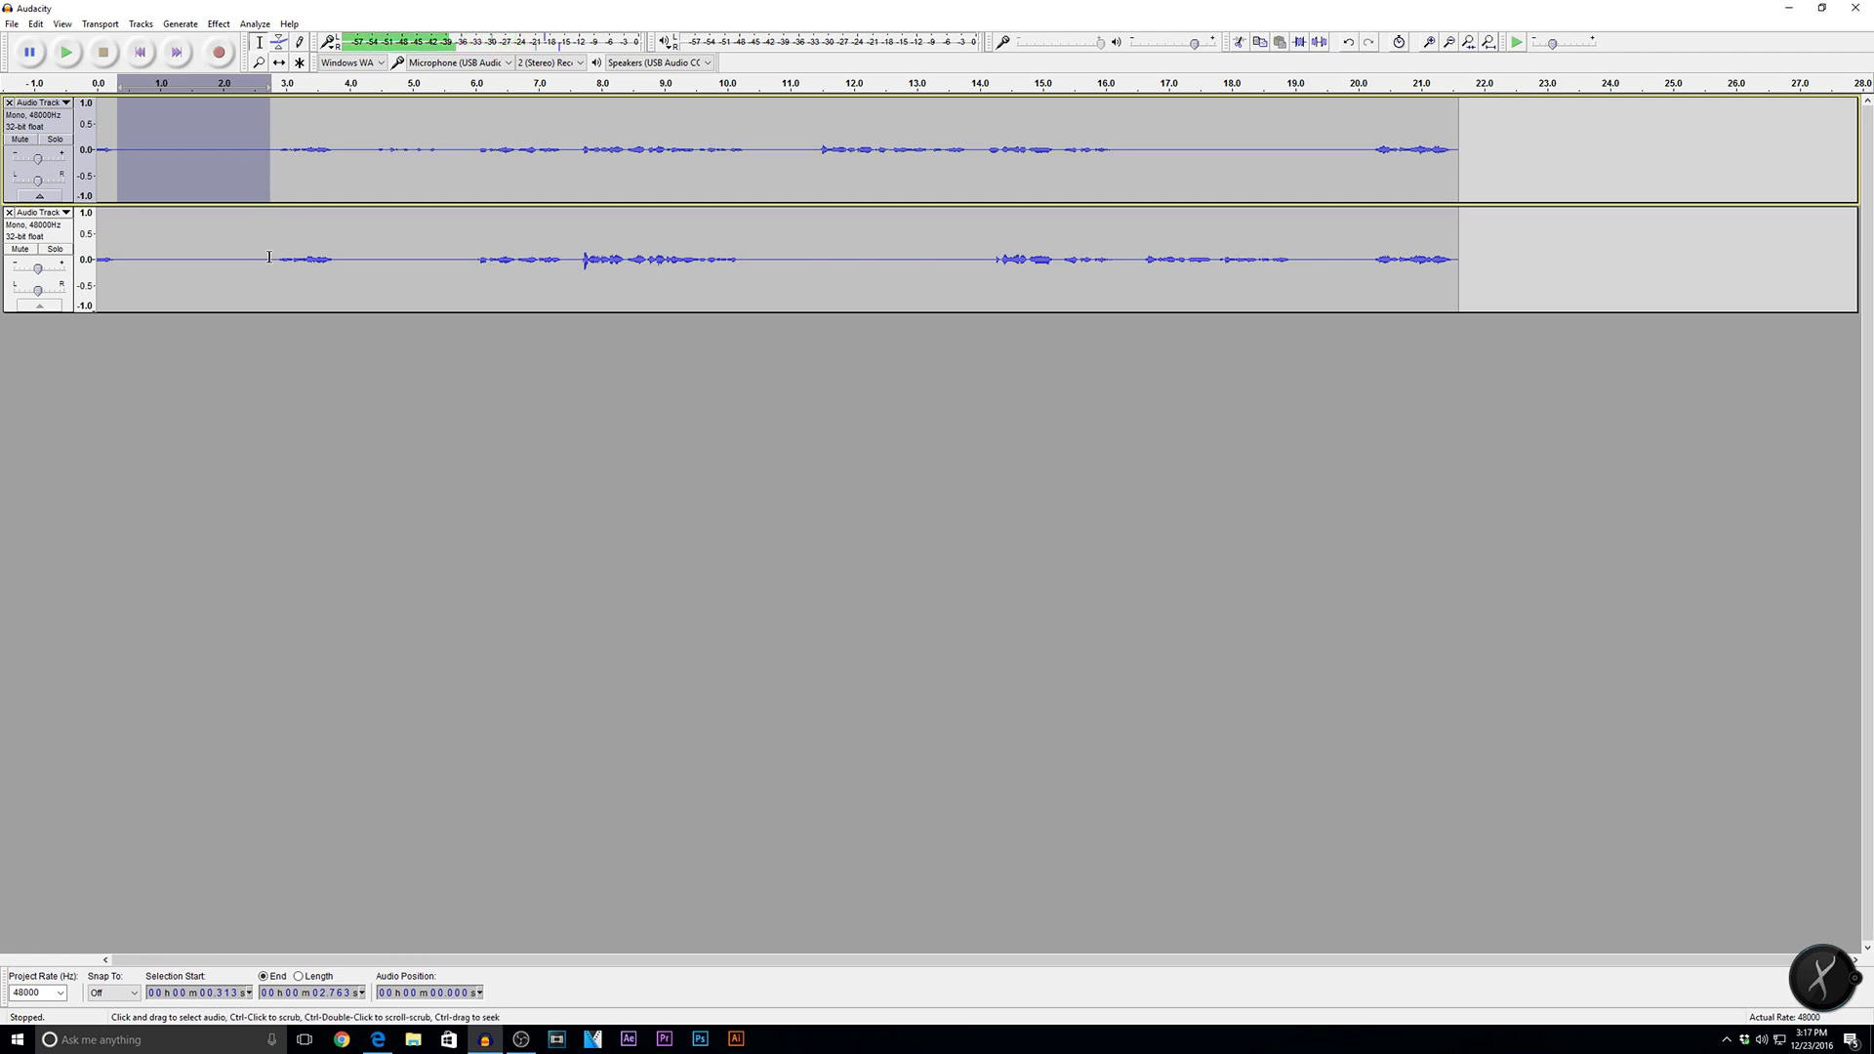
drag(269, 260, 121, 273)
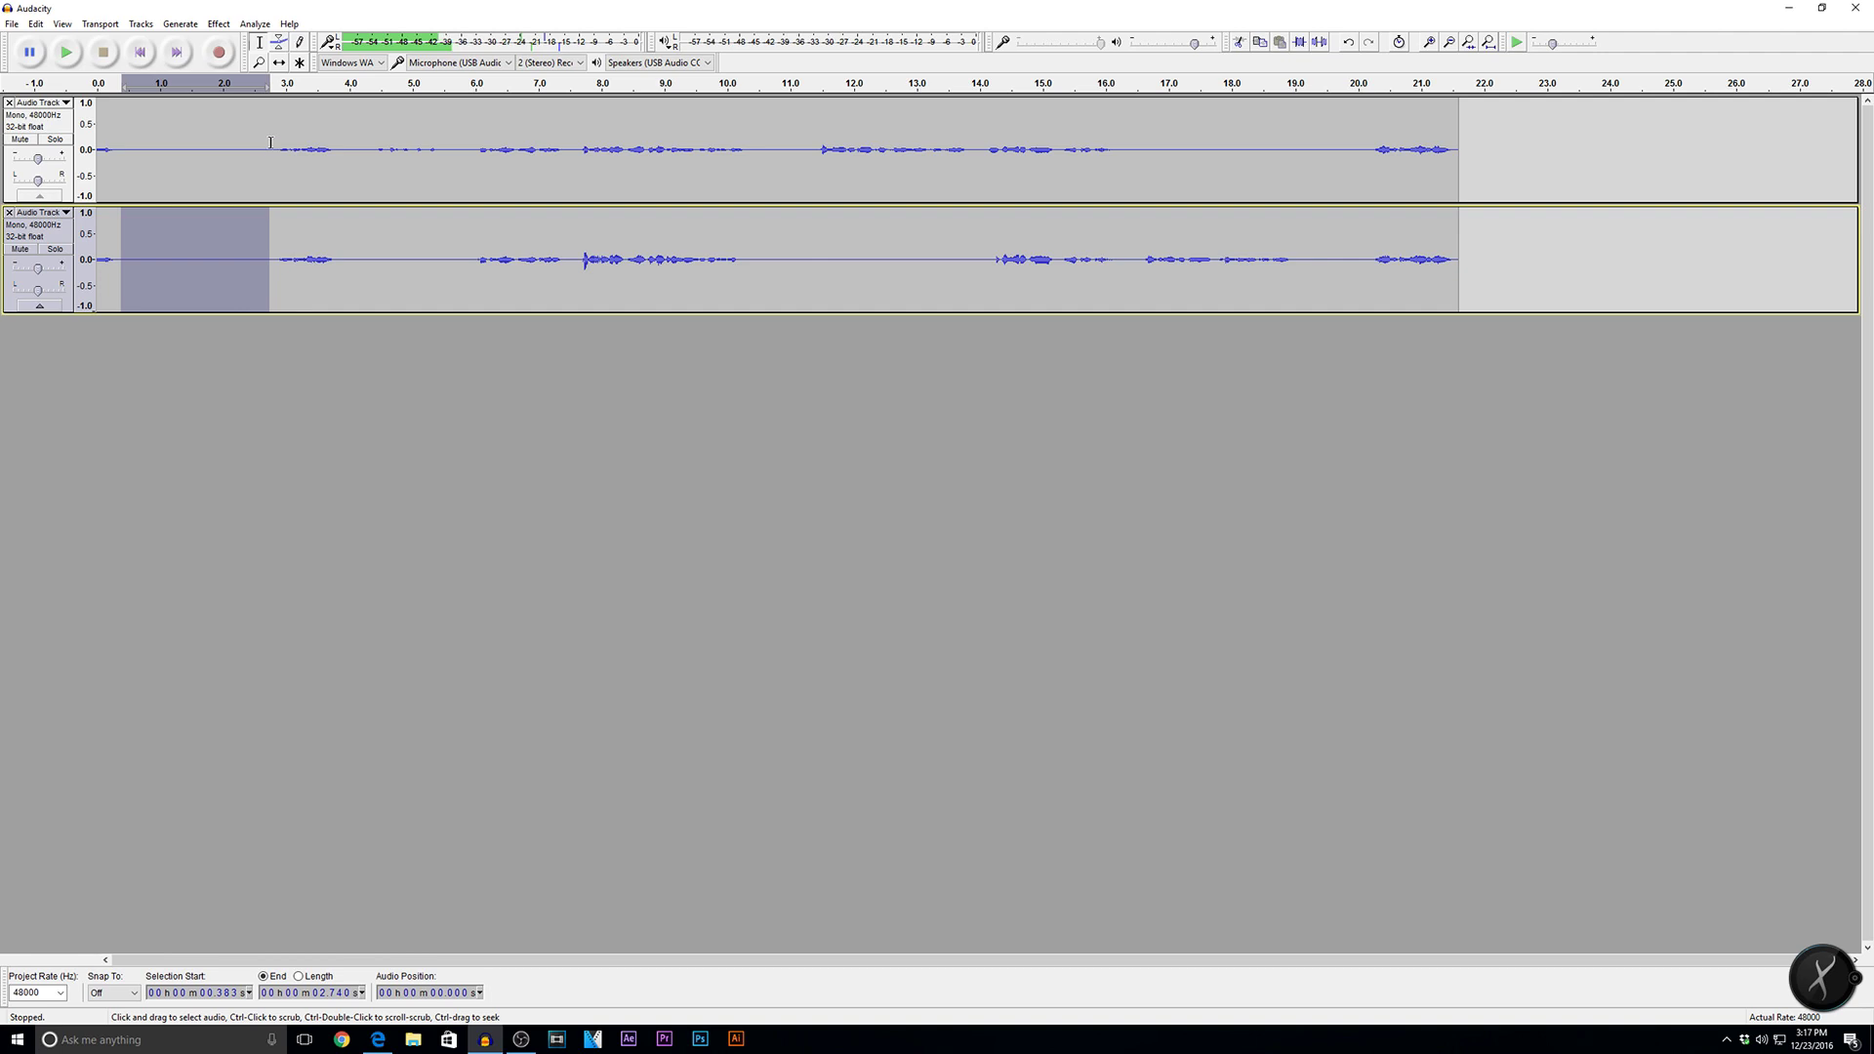
drag(270, 143, 133, 156)
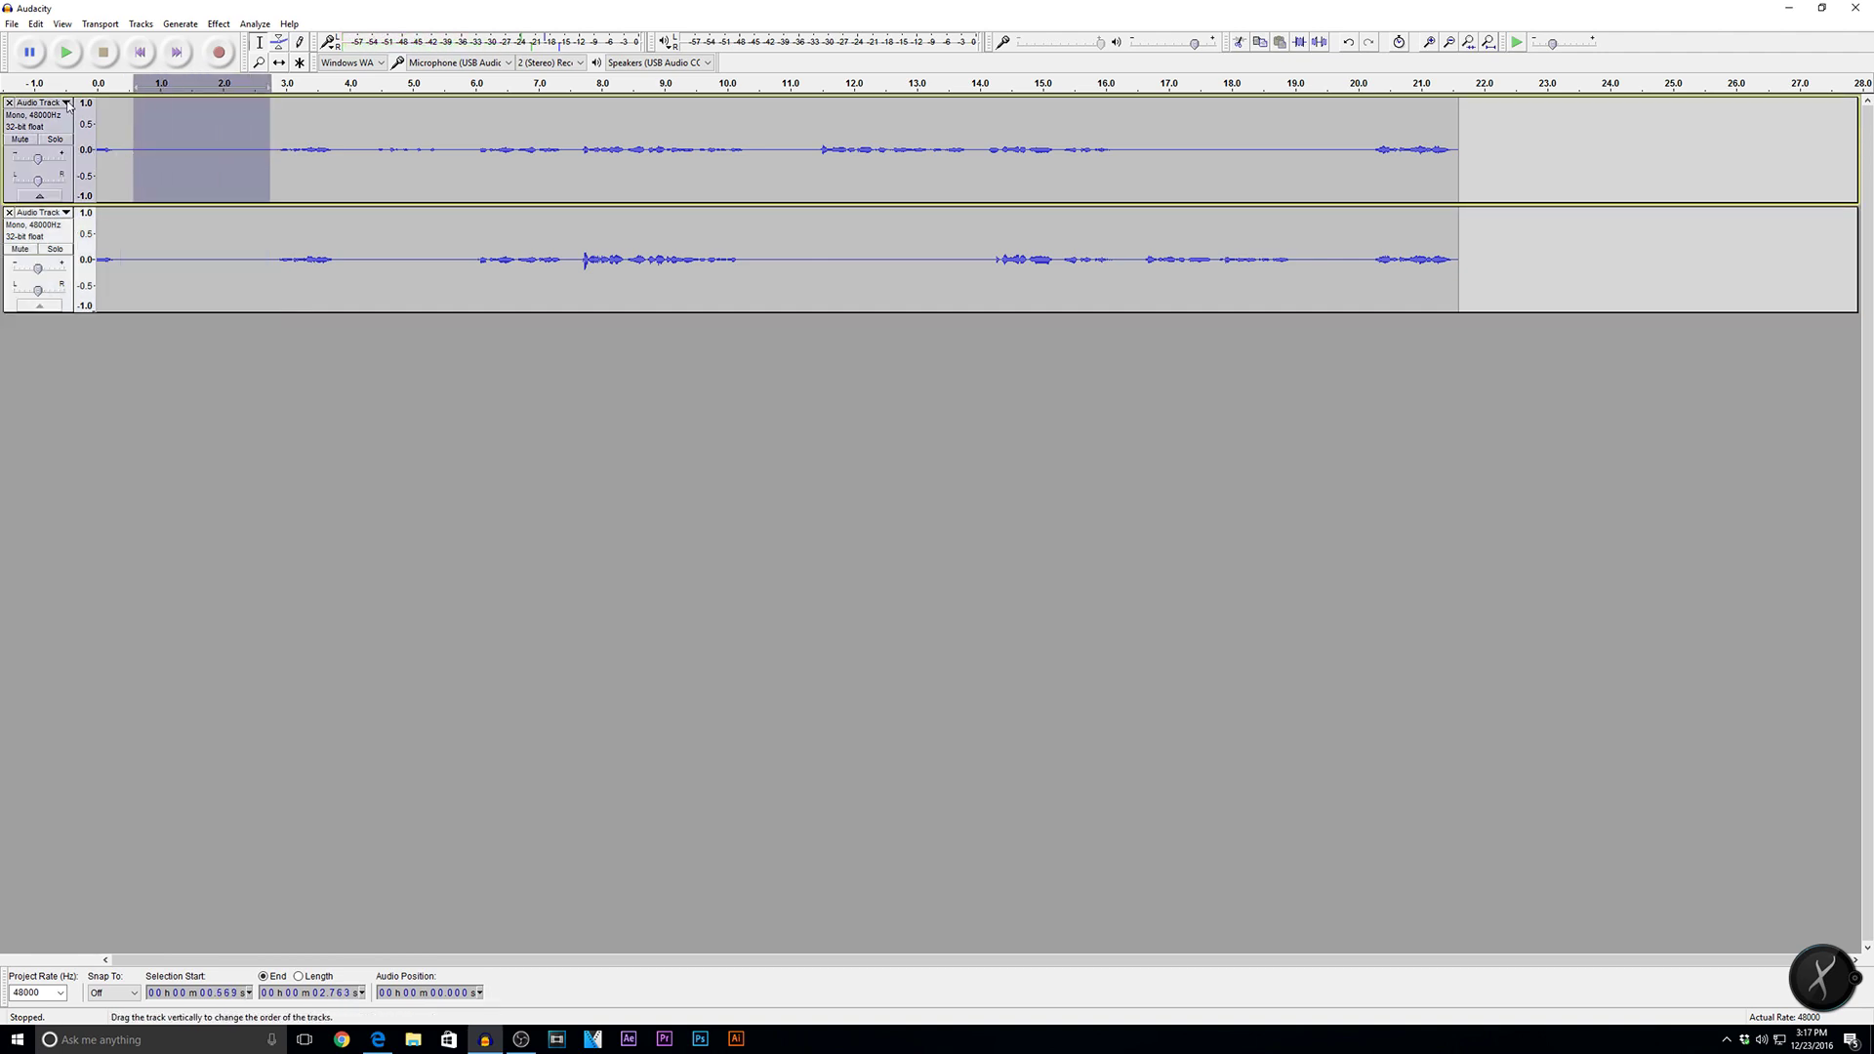
click(12, 25)
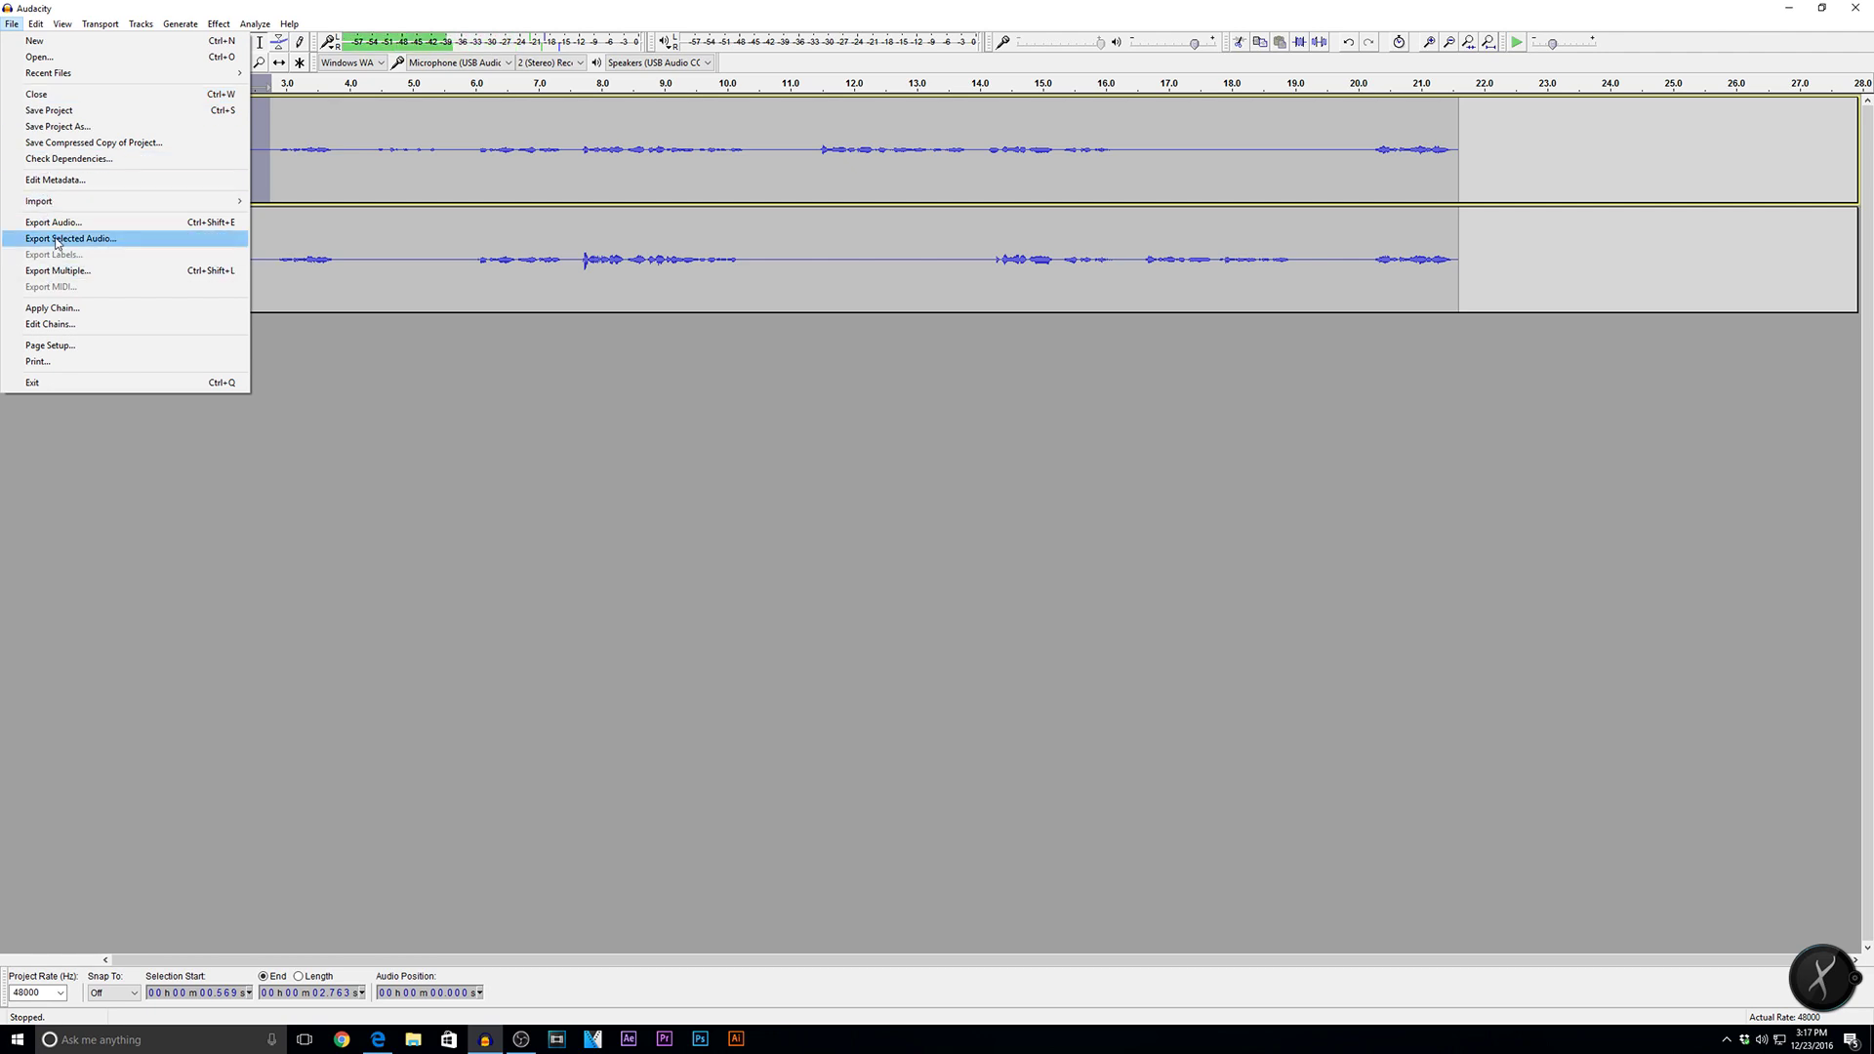
Step: Cancel the export and select both tracks from 0 to 22.93 seconds
click(715, 214)
click(1542, 147)
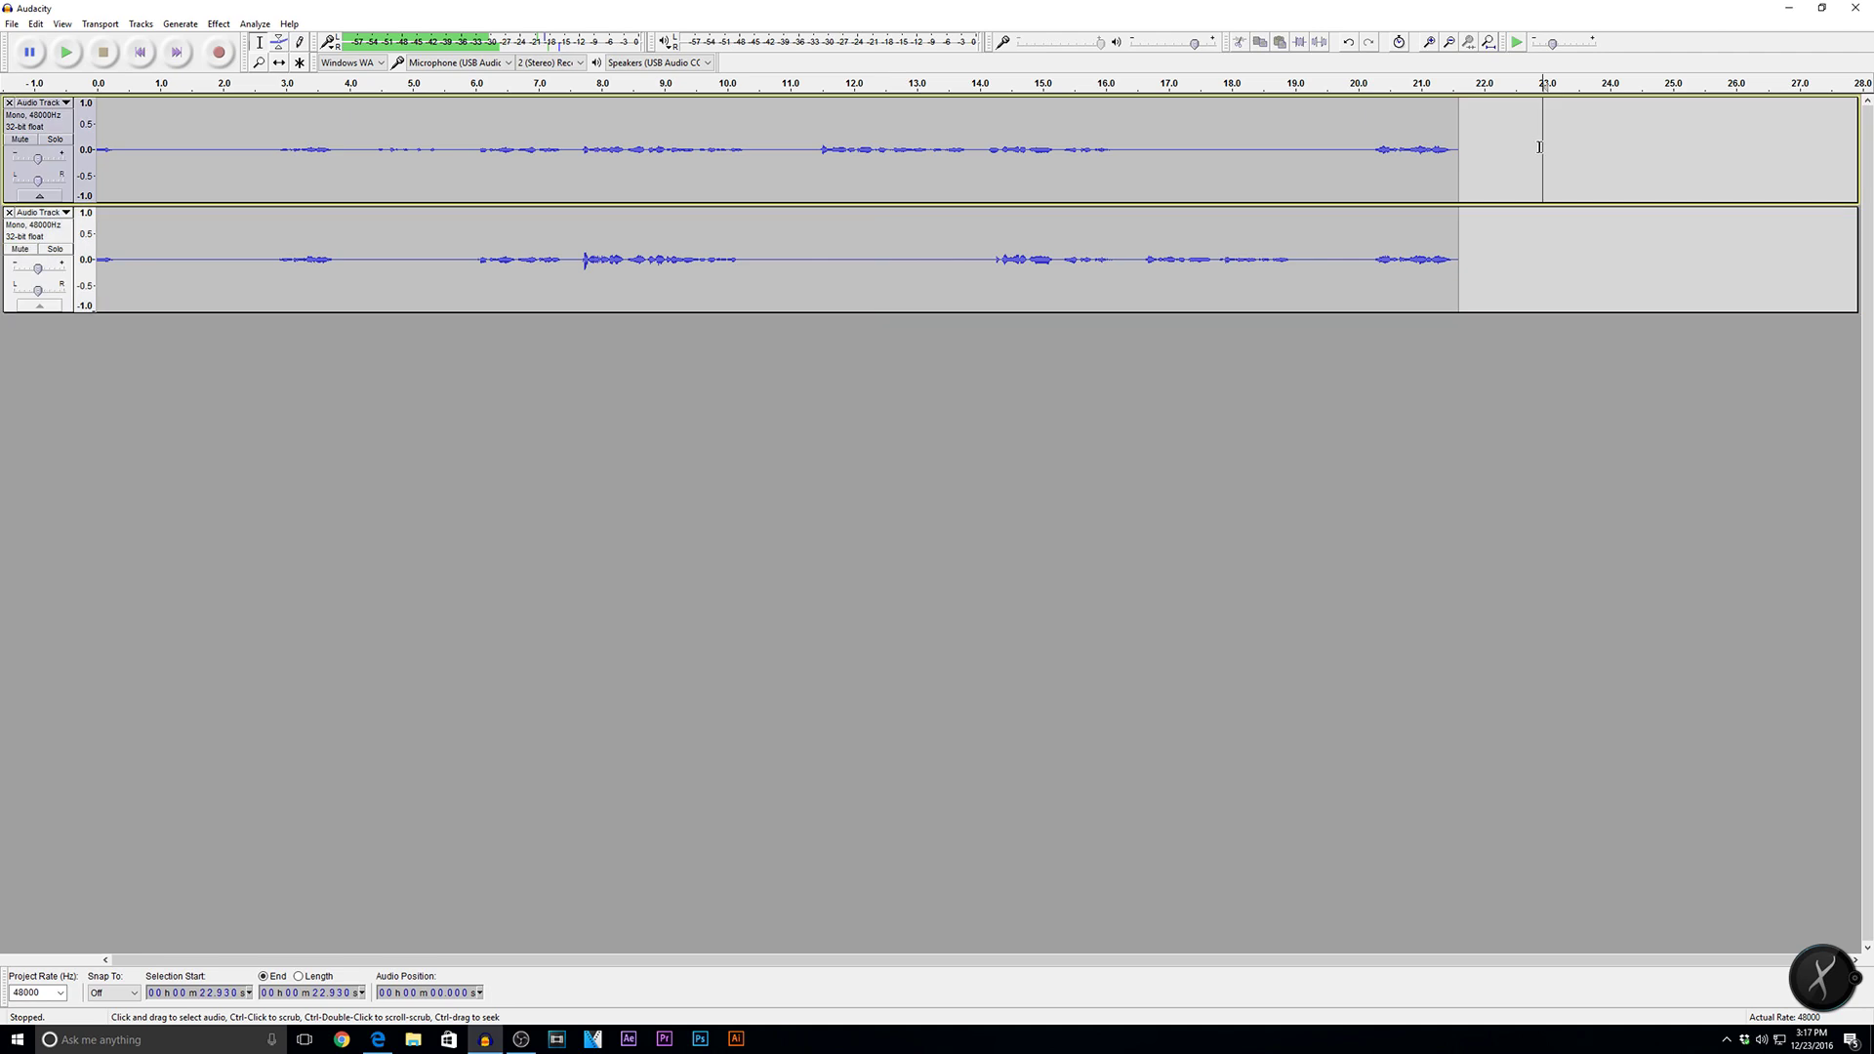
drag(1540, 146, 86, 196)
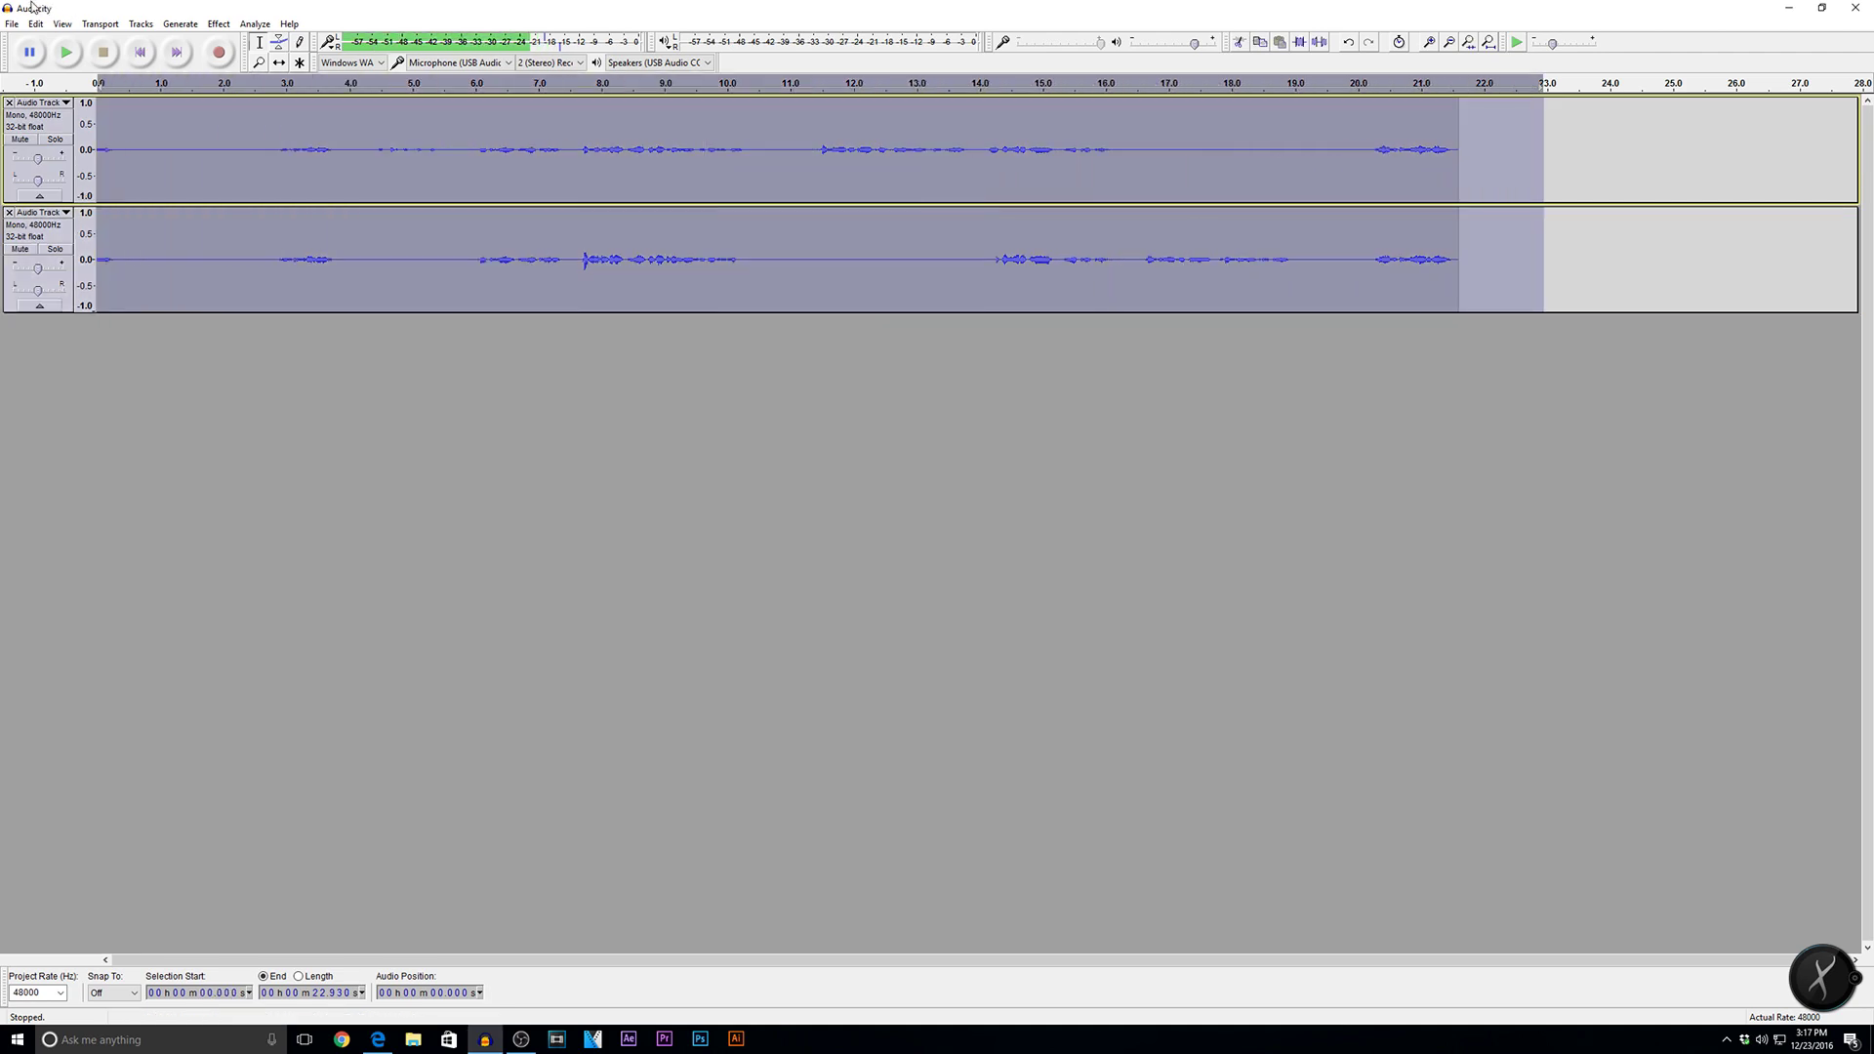
click(12, 23)
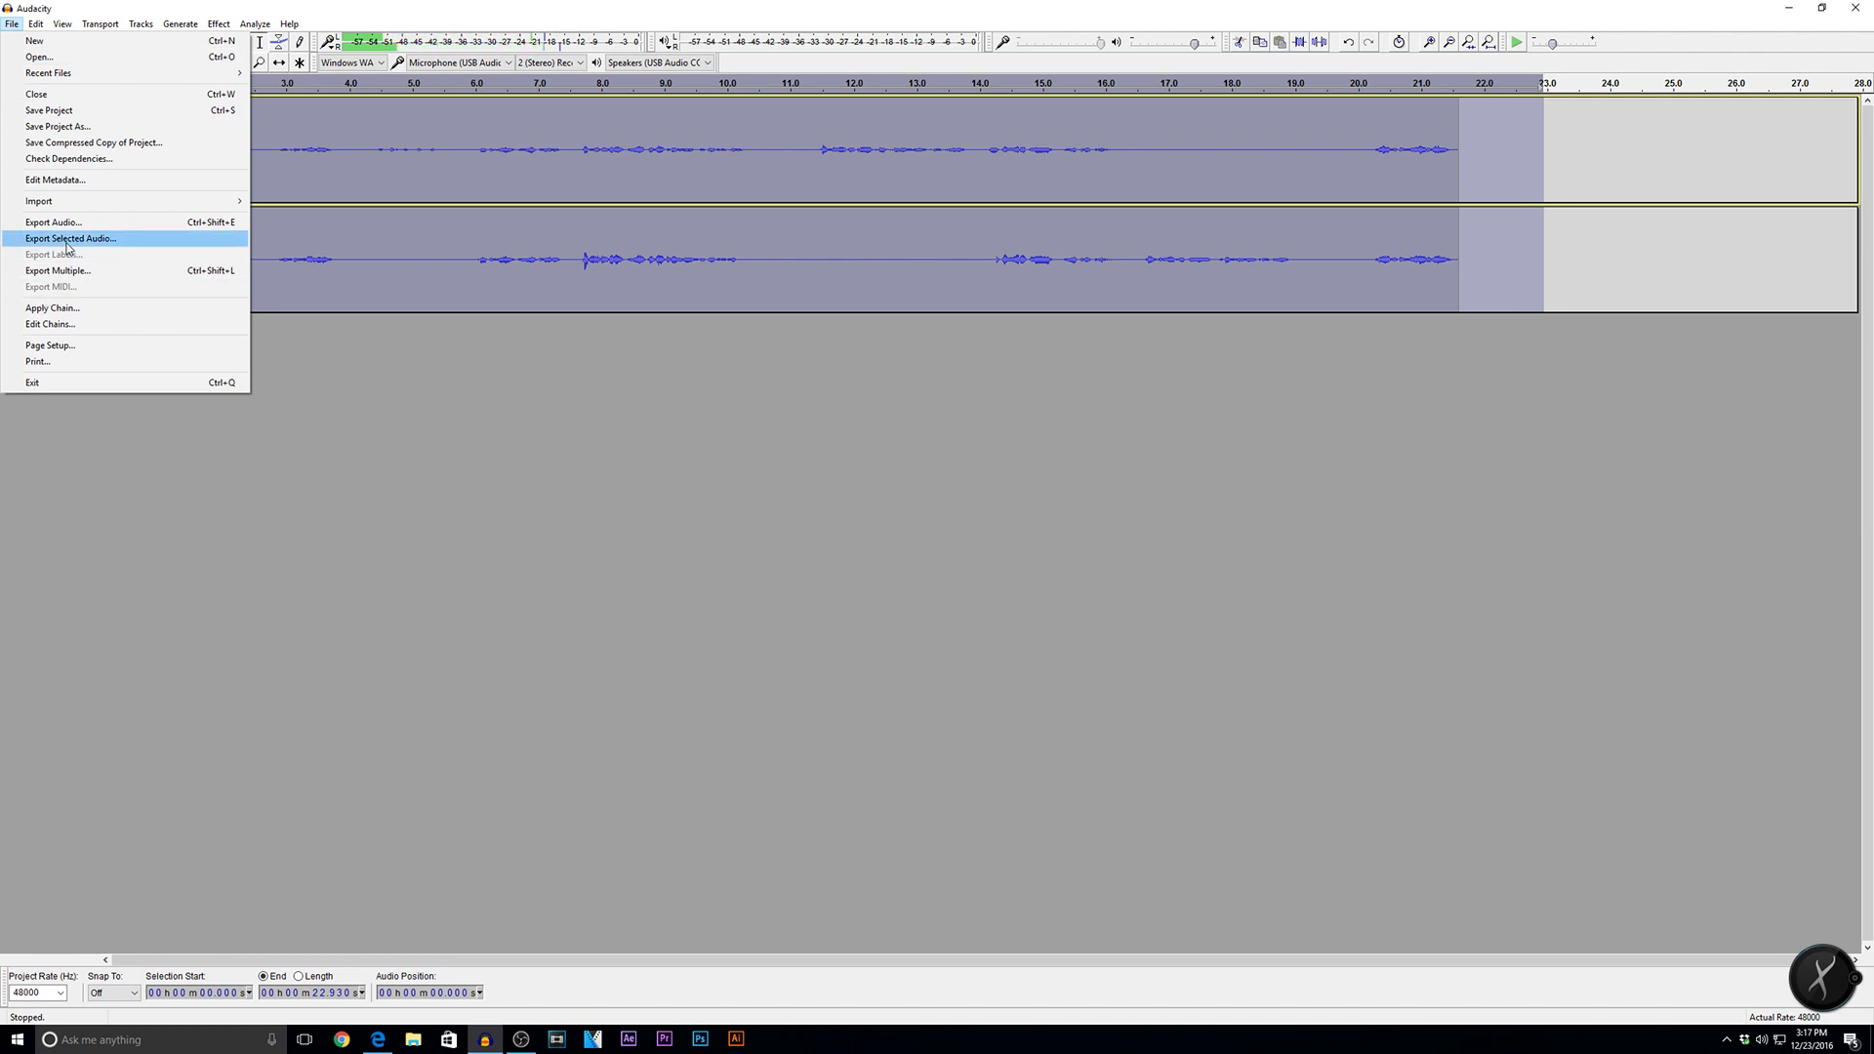
click(774, 171)
Step: Select the top track's whole clip and export it as WAV file 'test' to the Desktop
click(325, 176)
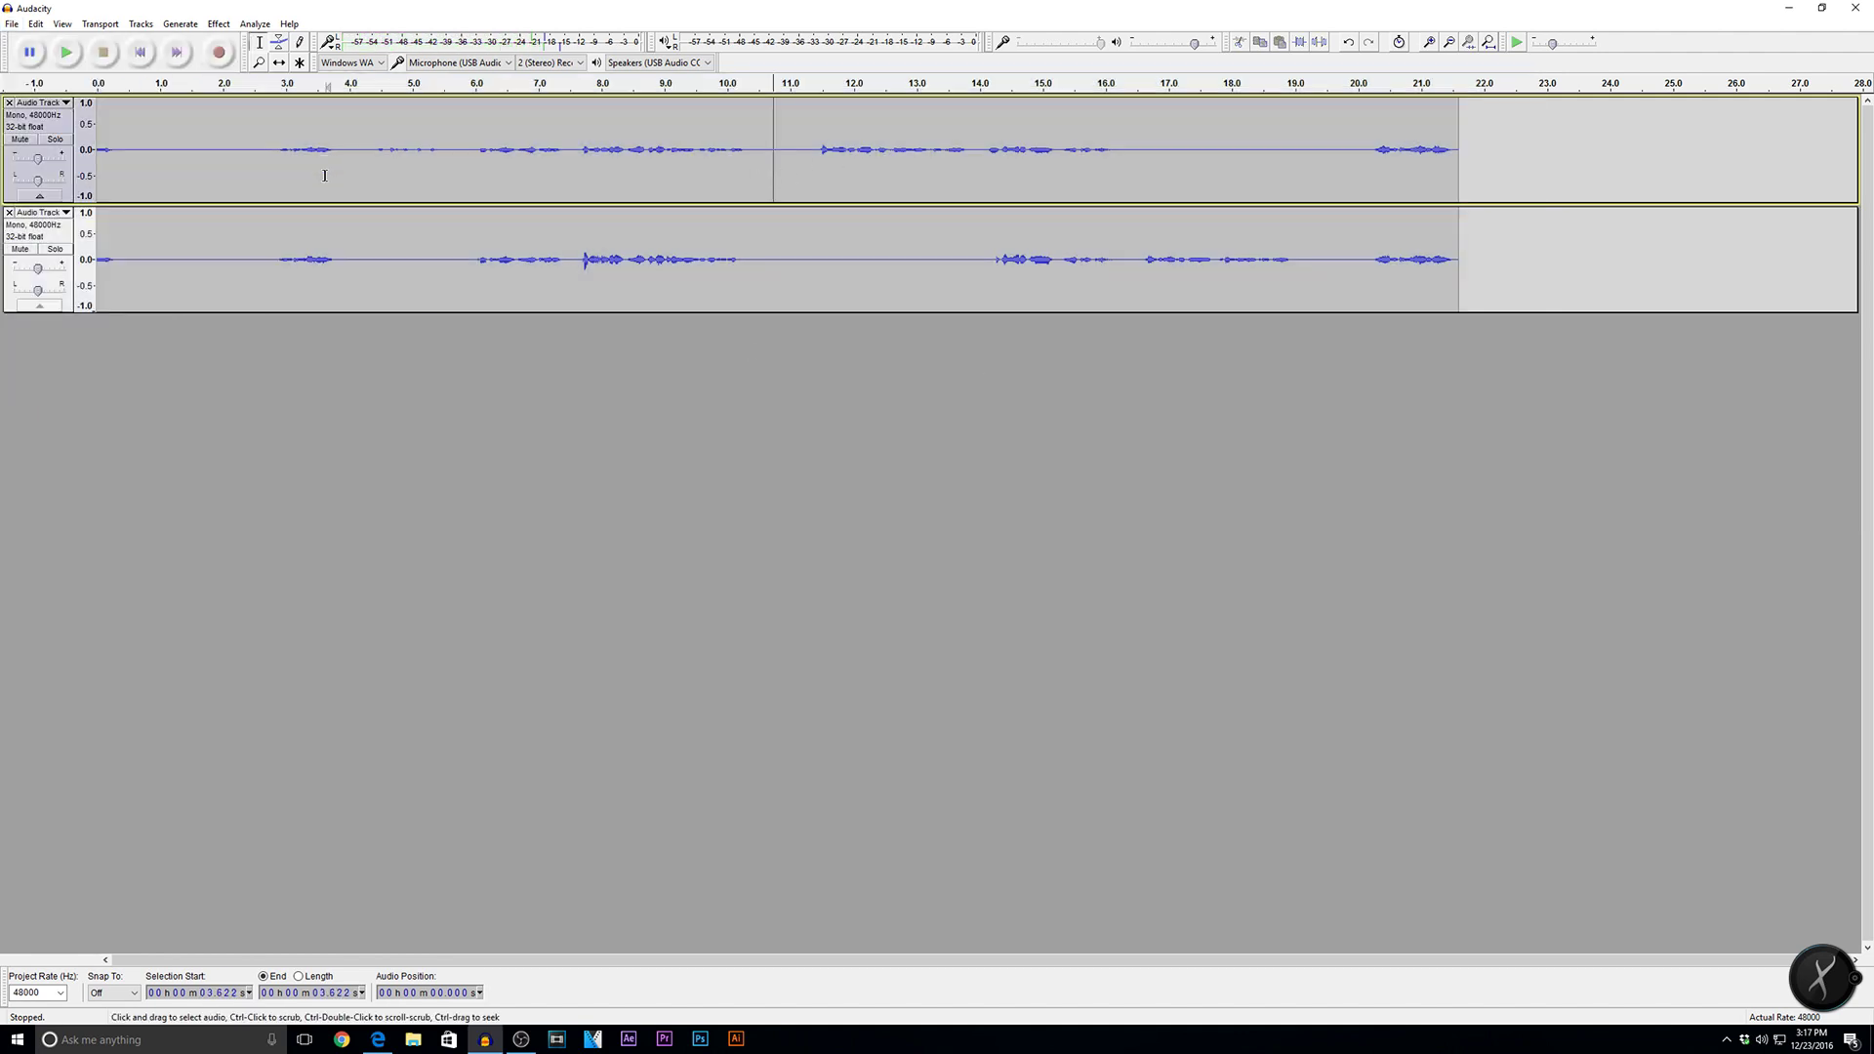
double_click(325, 176)
click(12, 24)
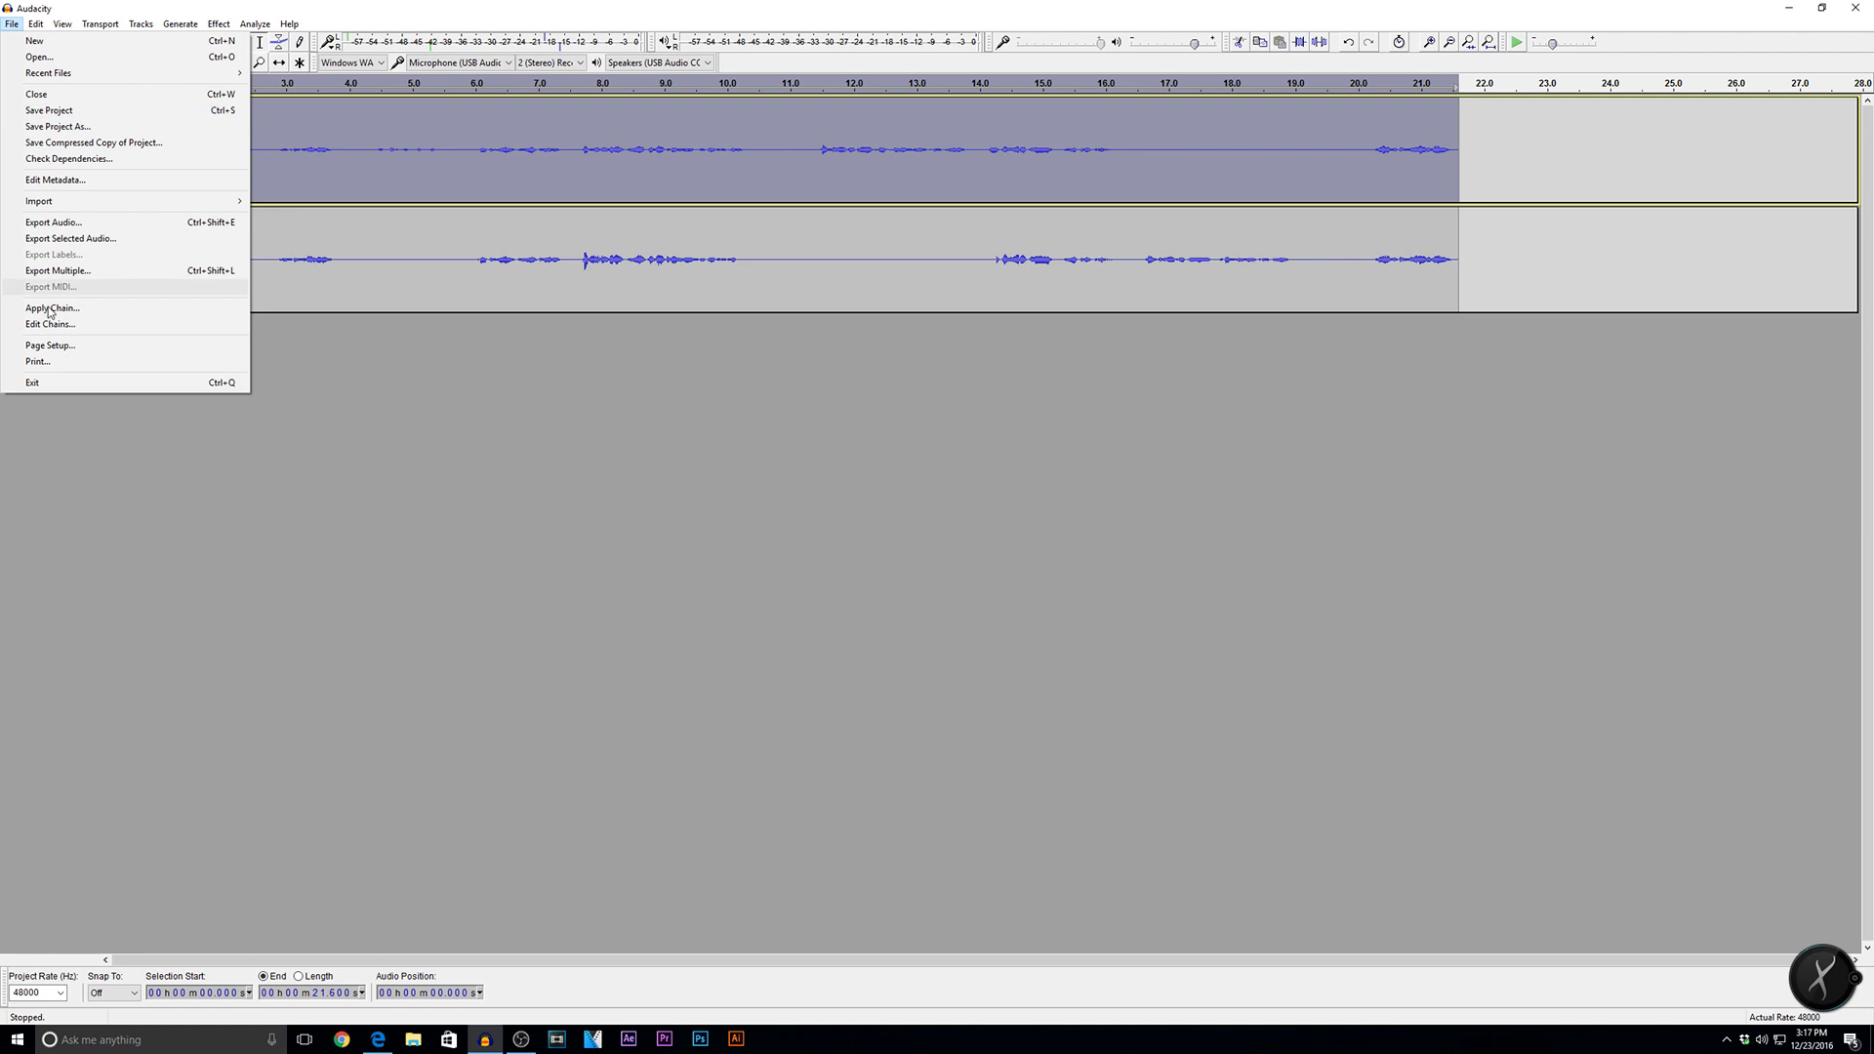
click(64, 239)
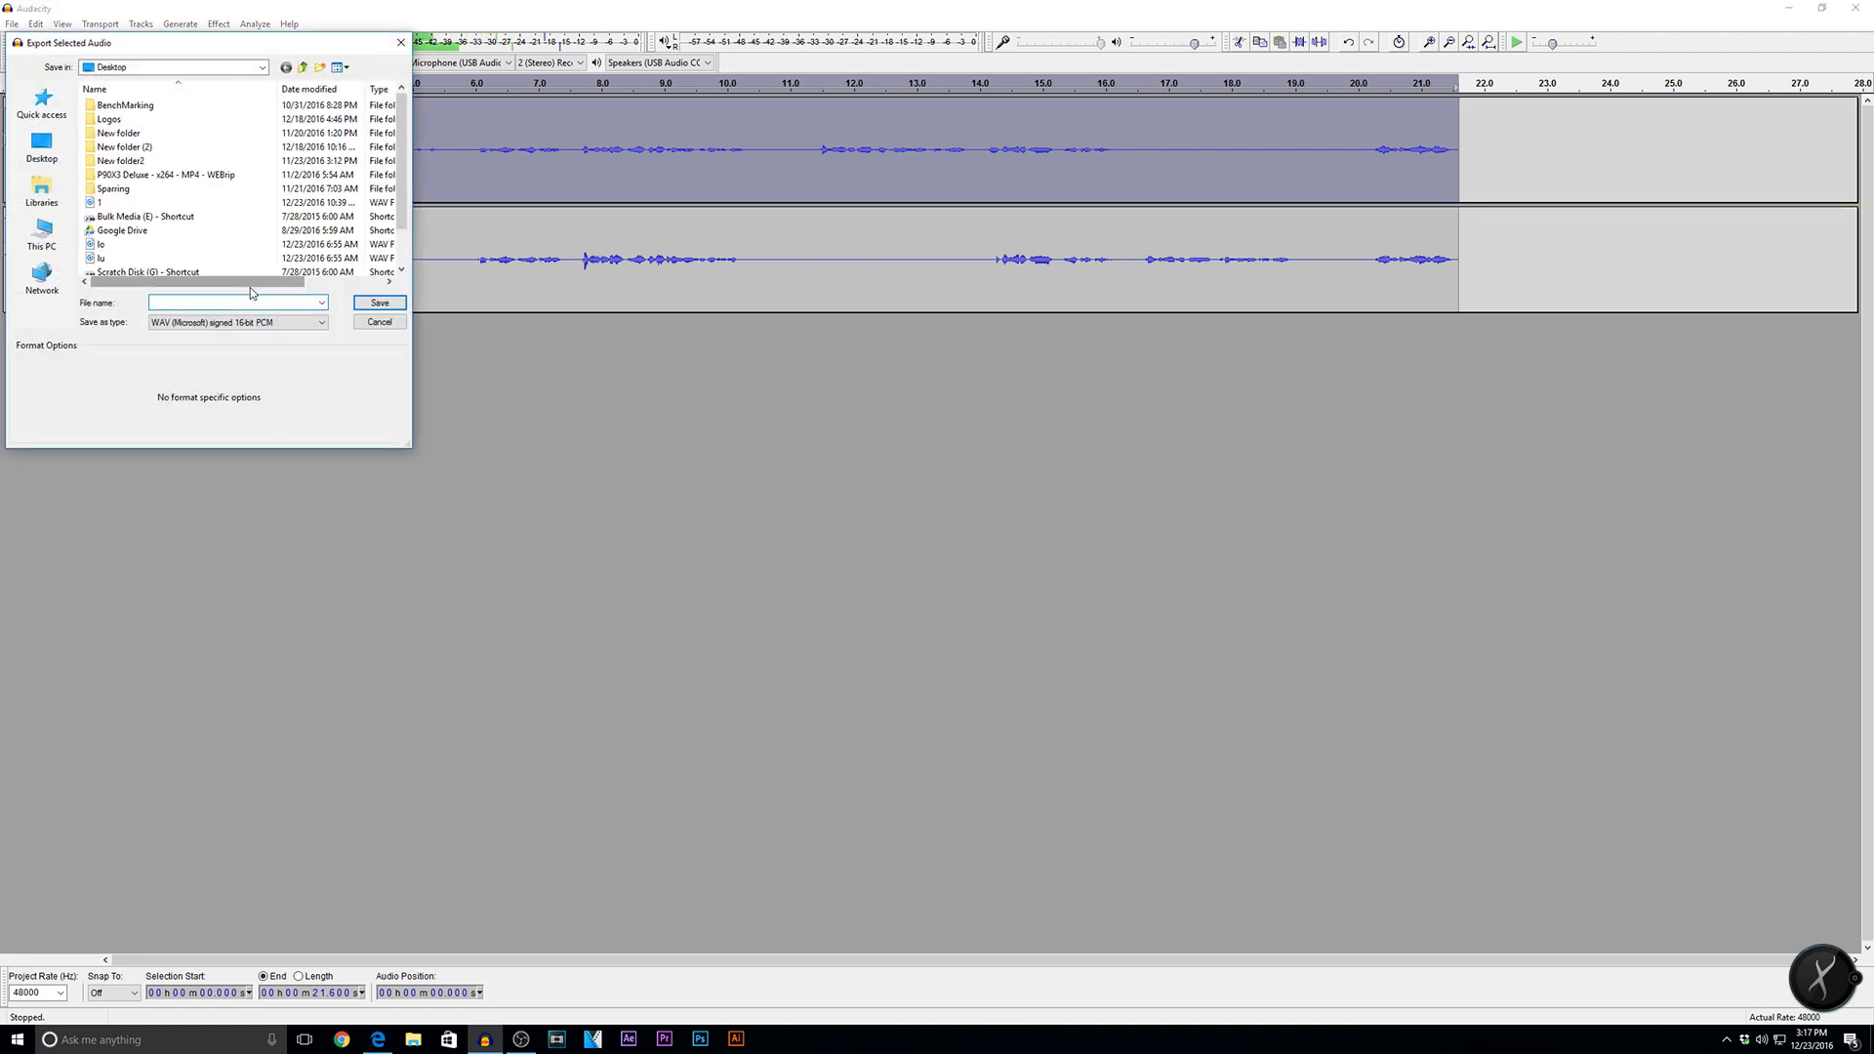
text(test)
key(Return)
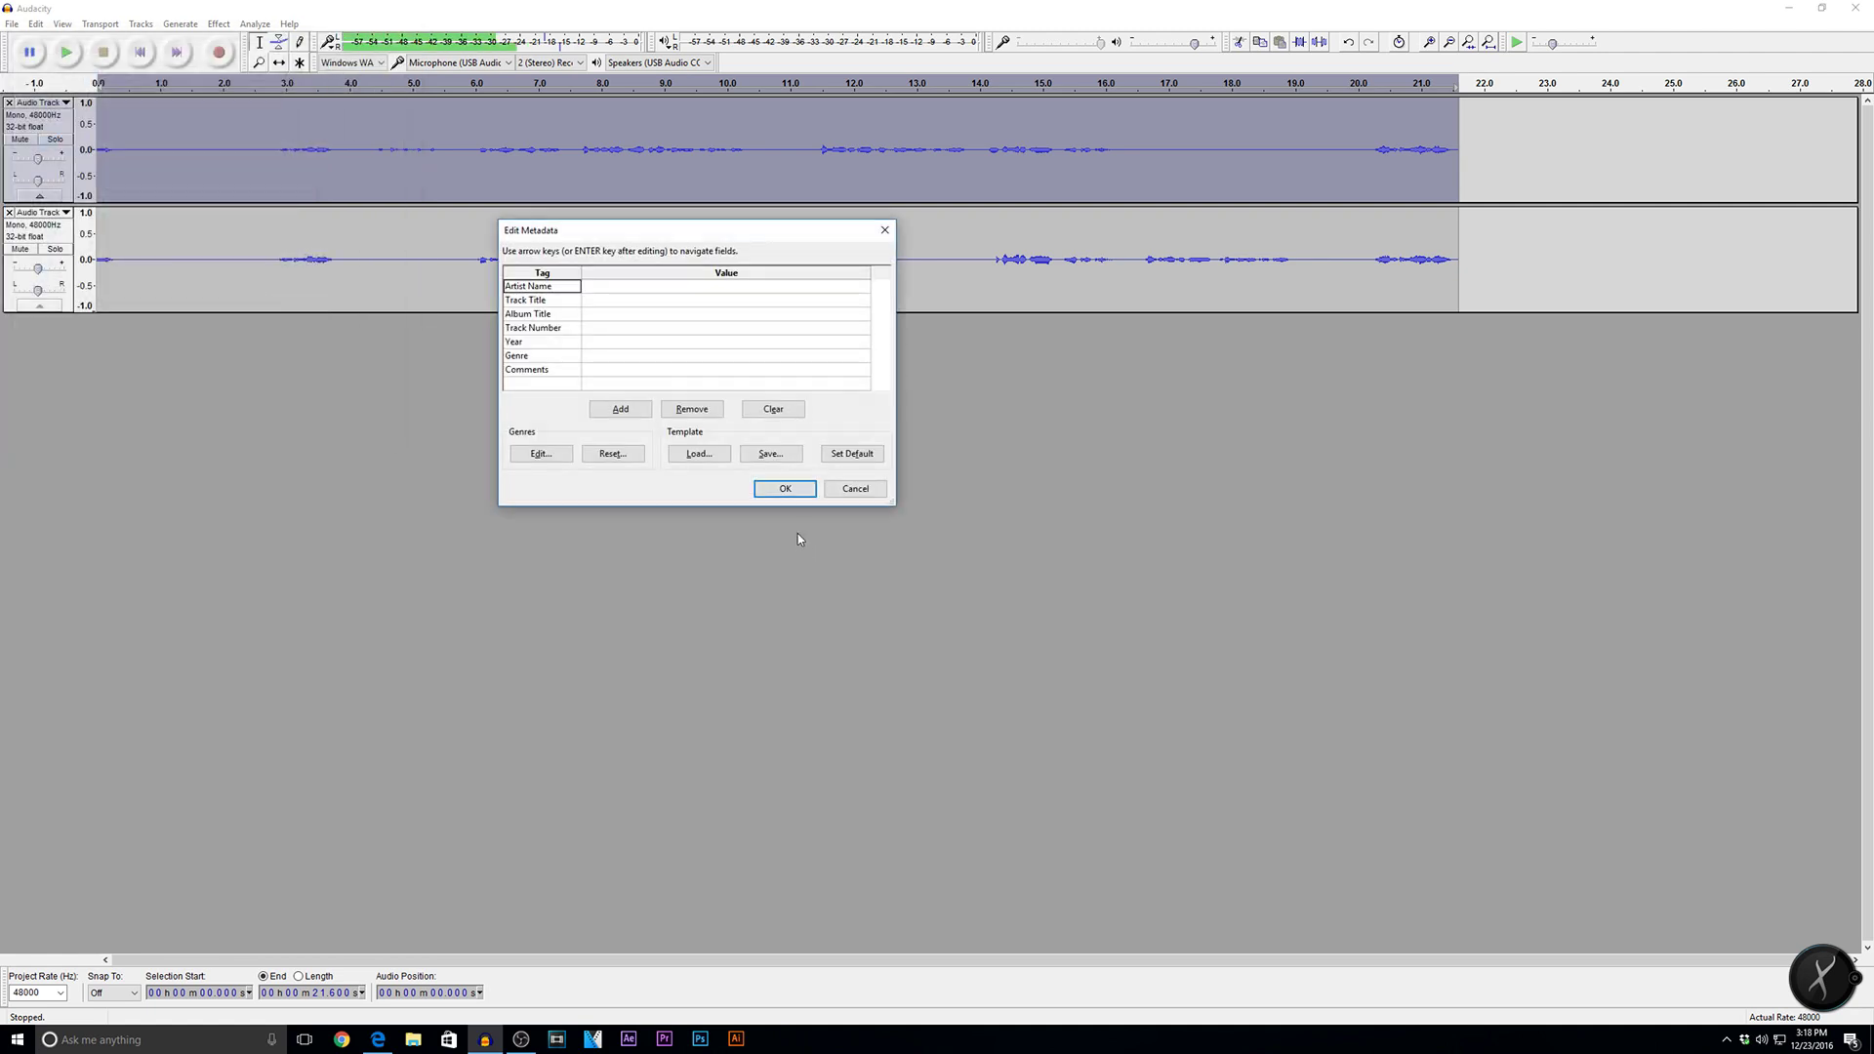
click(785, 488)
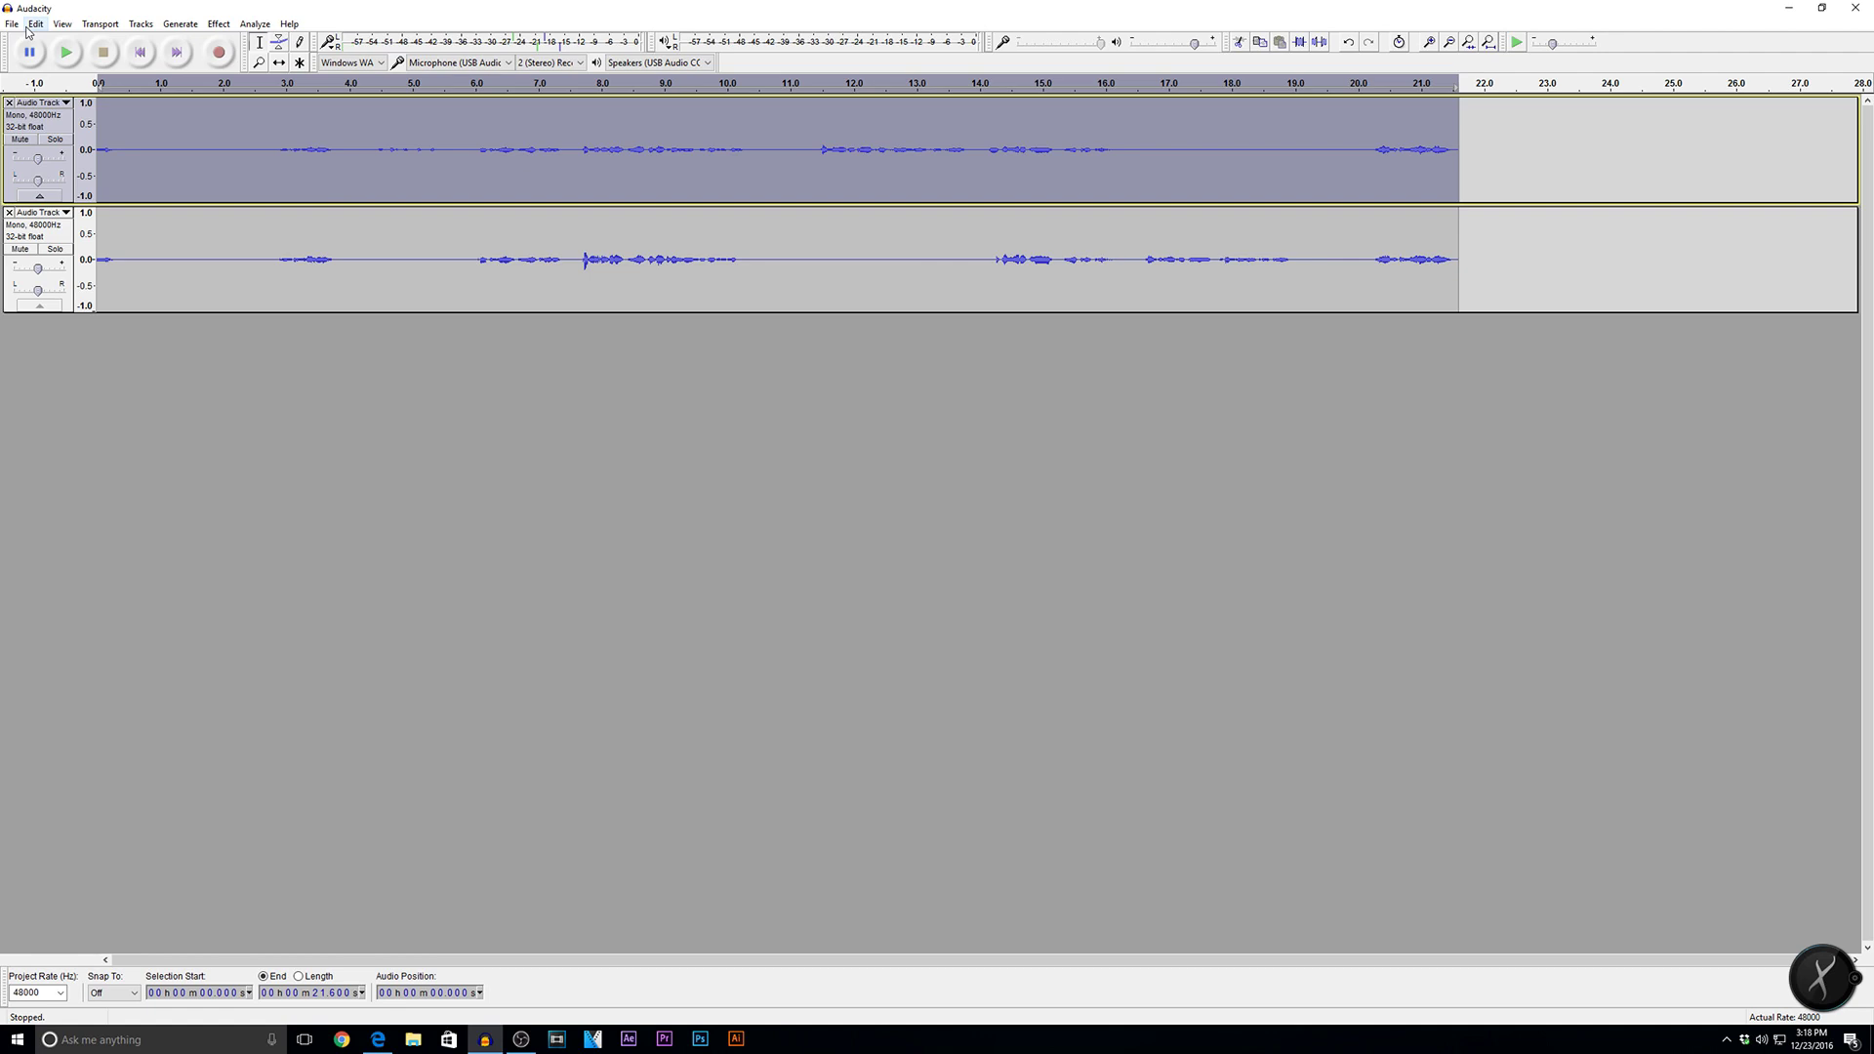
Step: Select the bottom track and export it as the WAV file track2 on the desktop
click(12, 23)
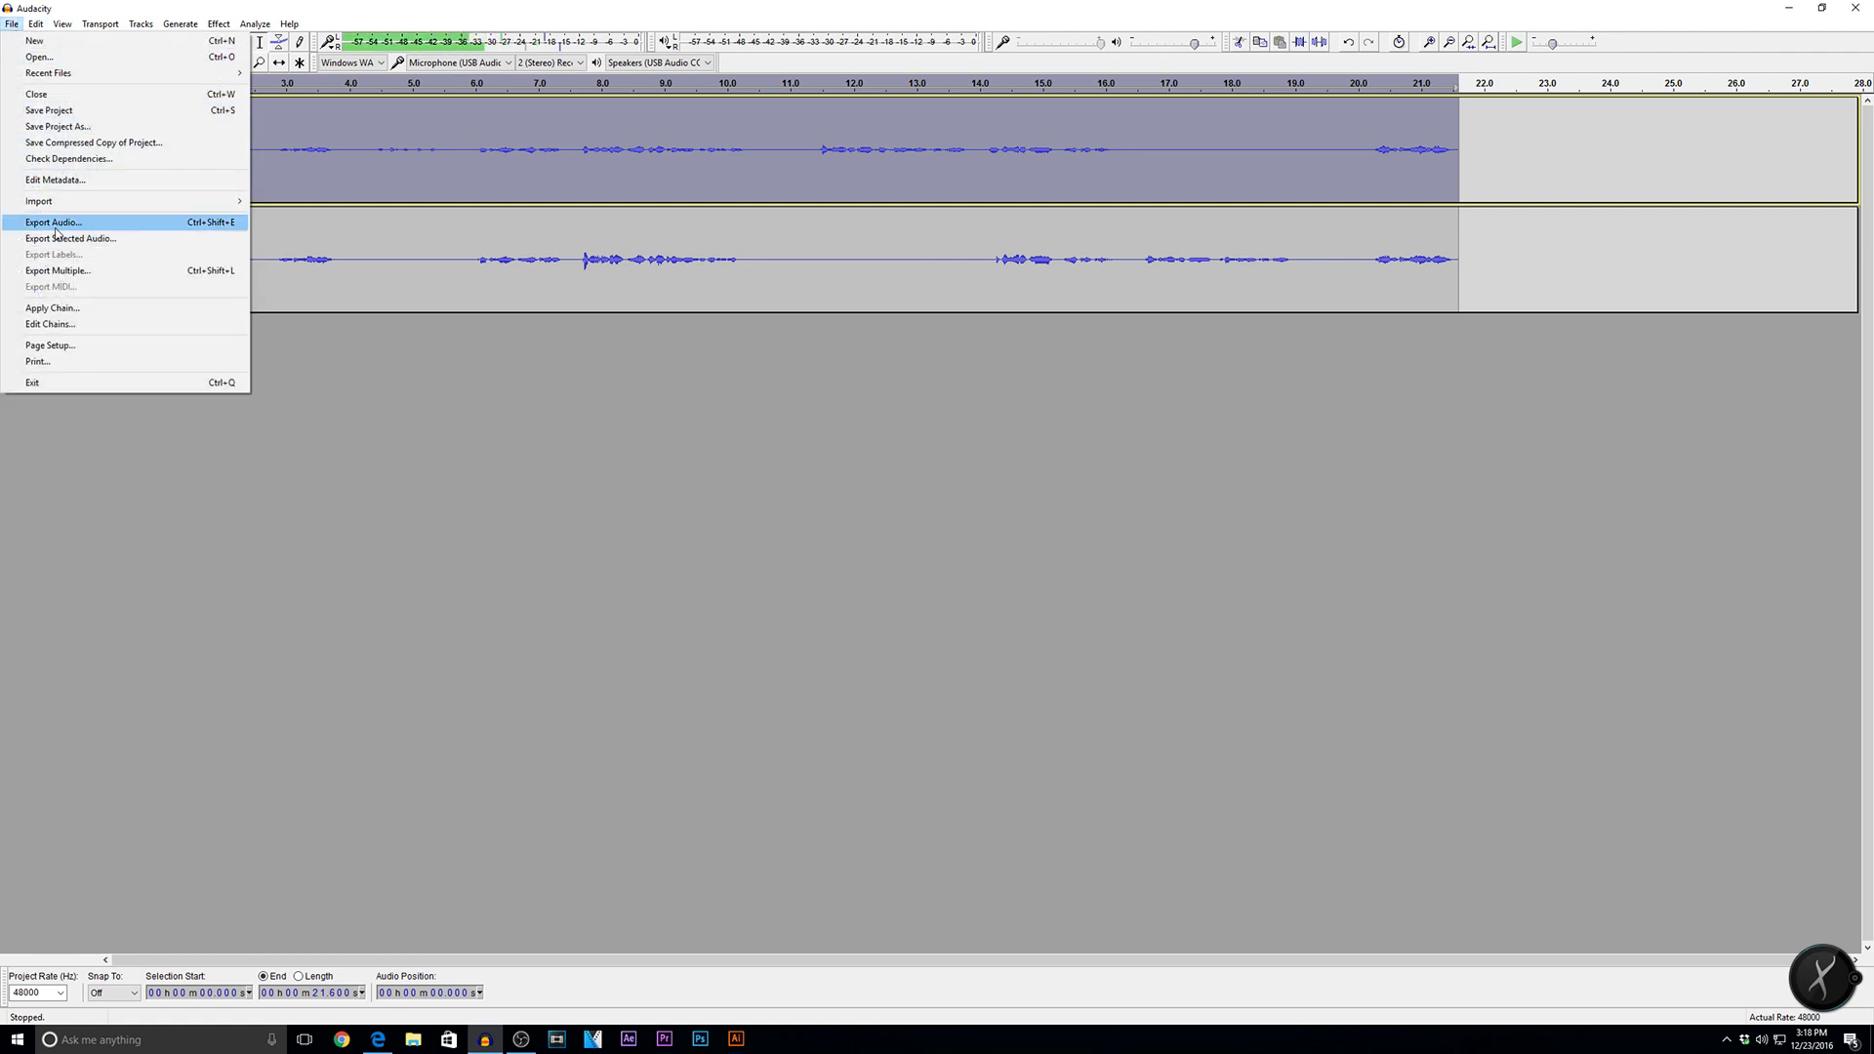
click(284, 258)
click(39, 234)
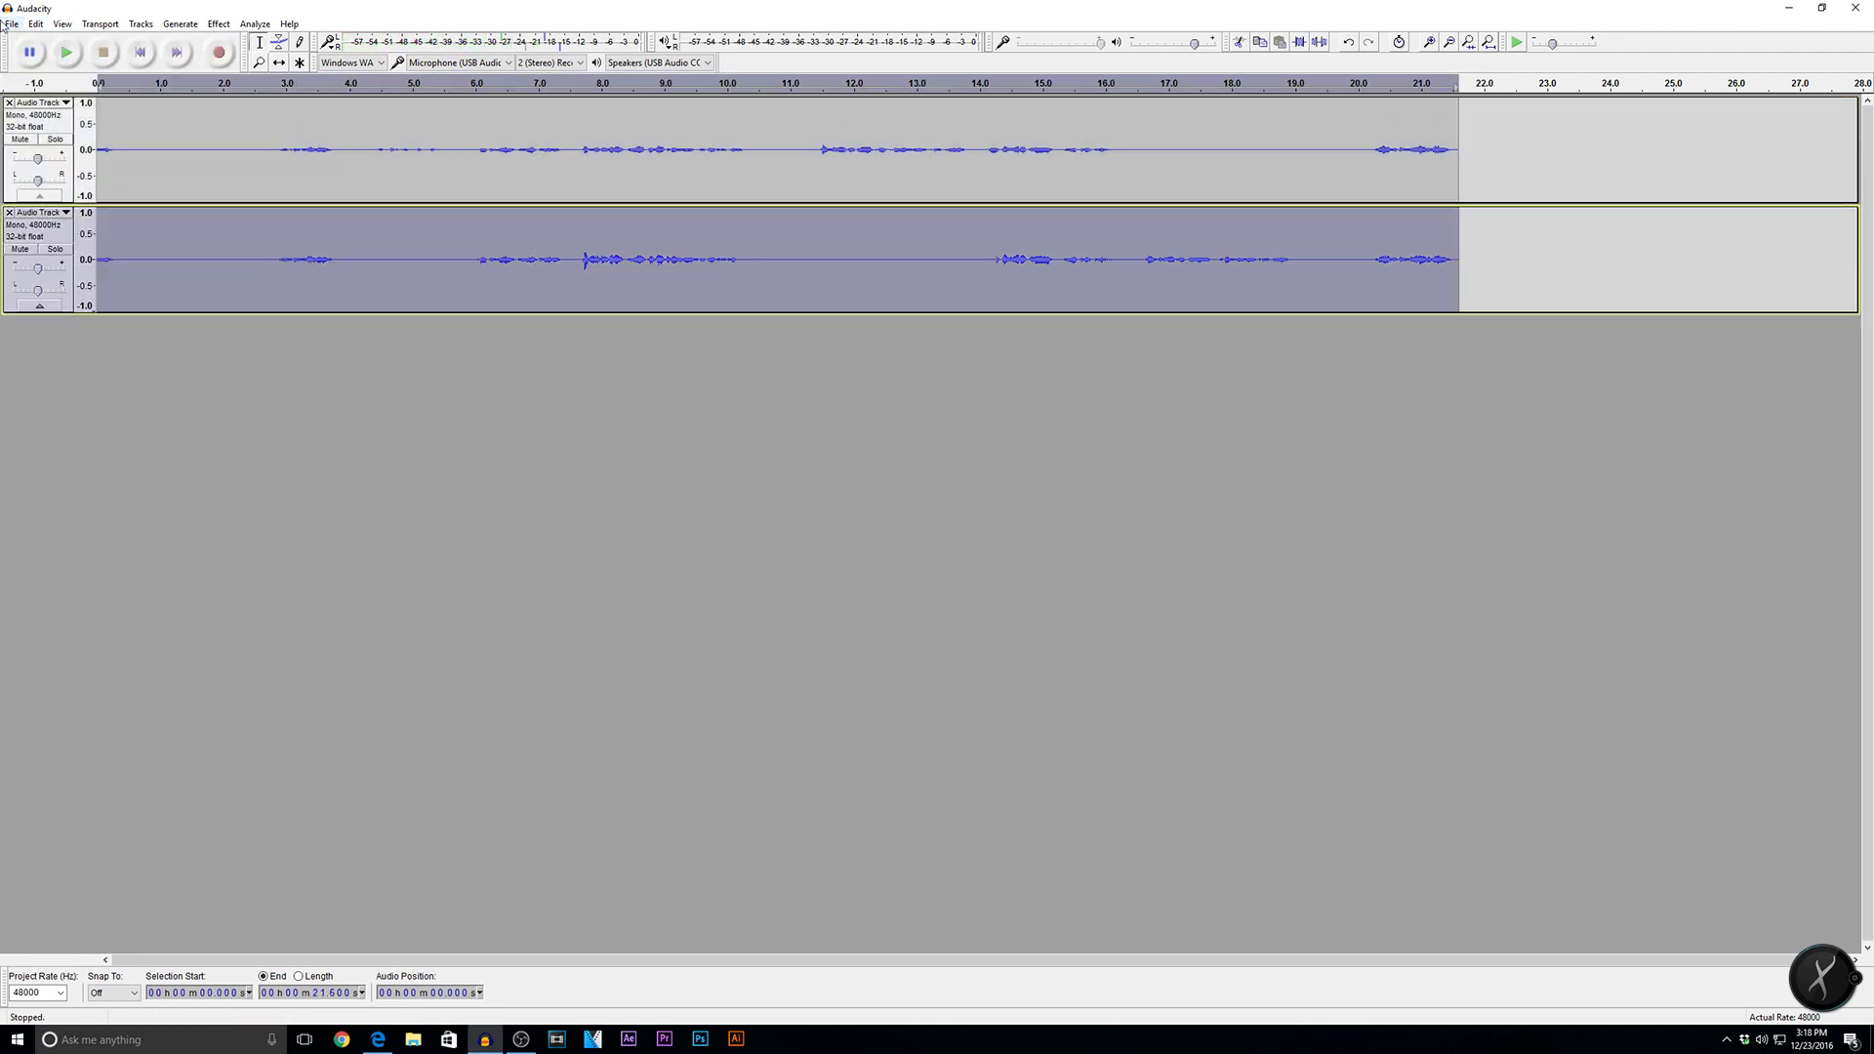
click(12, 24)
click(62, 240)
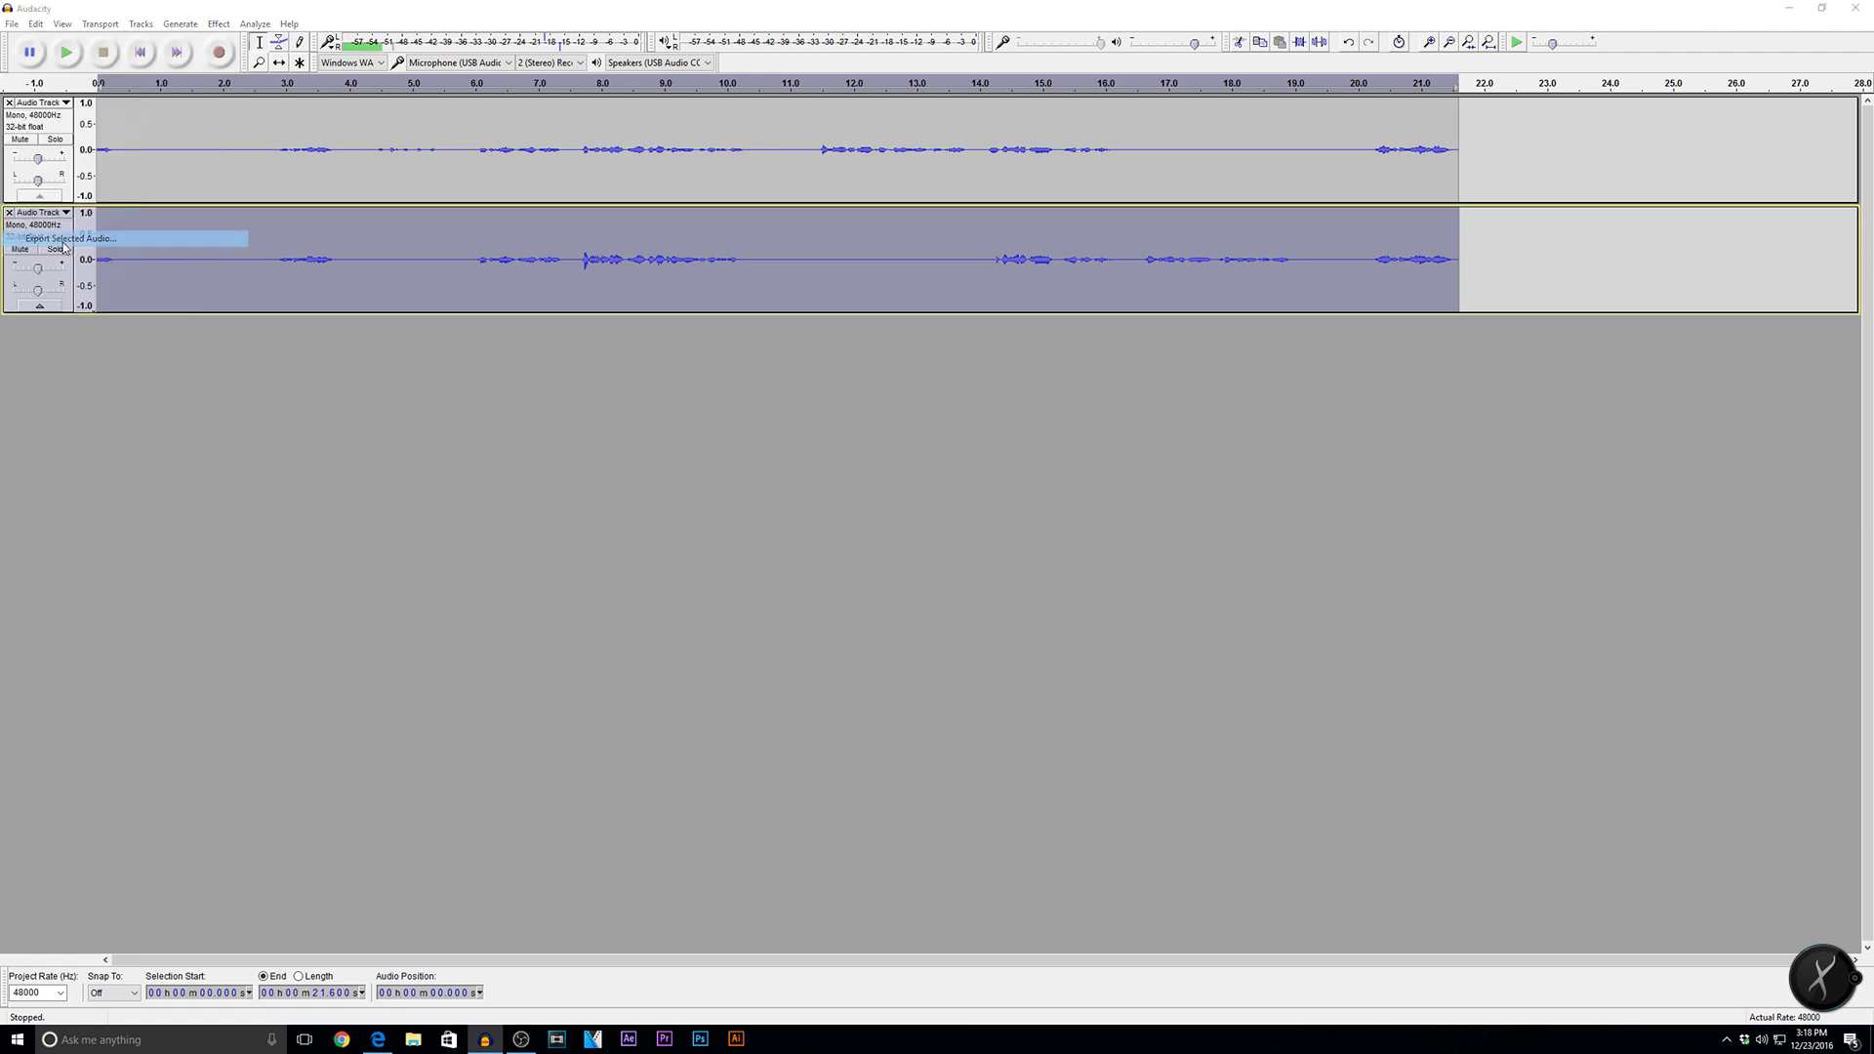
text(ta)
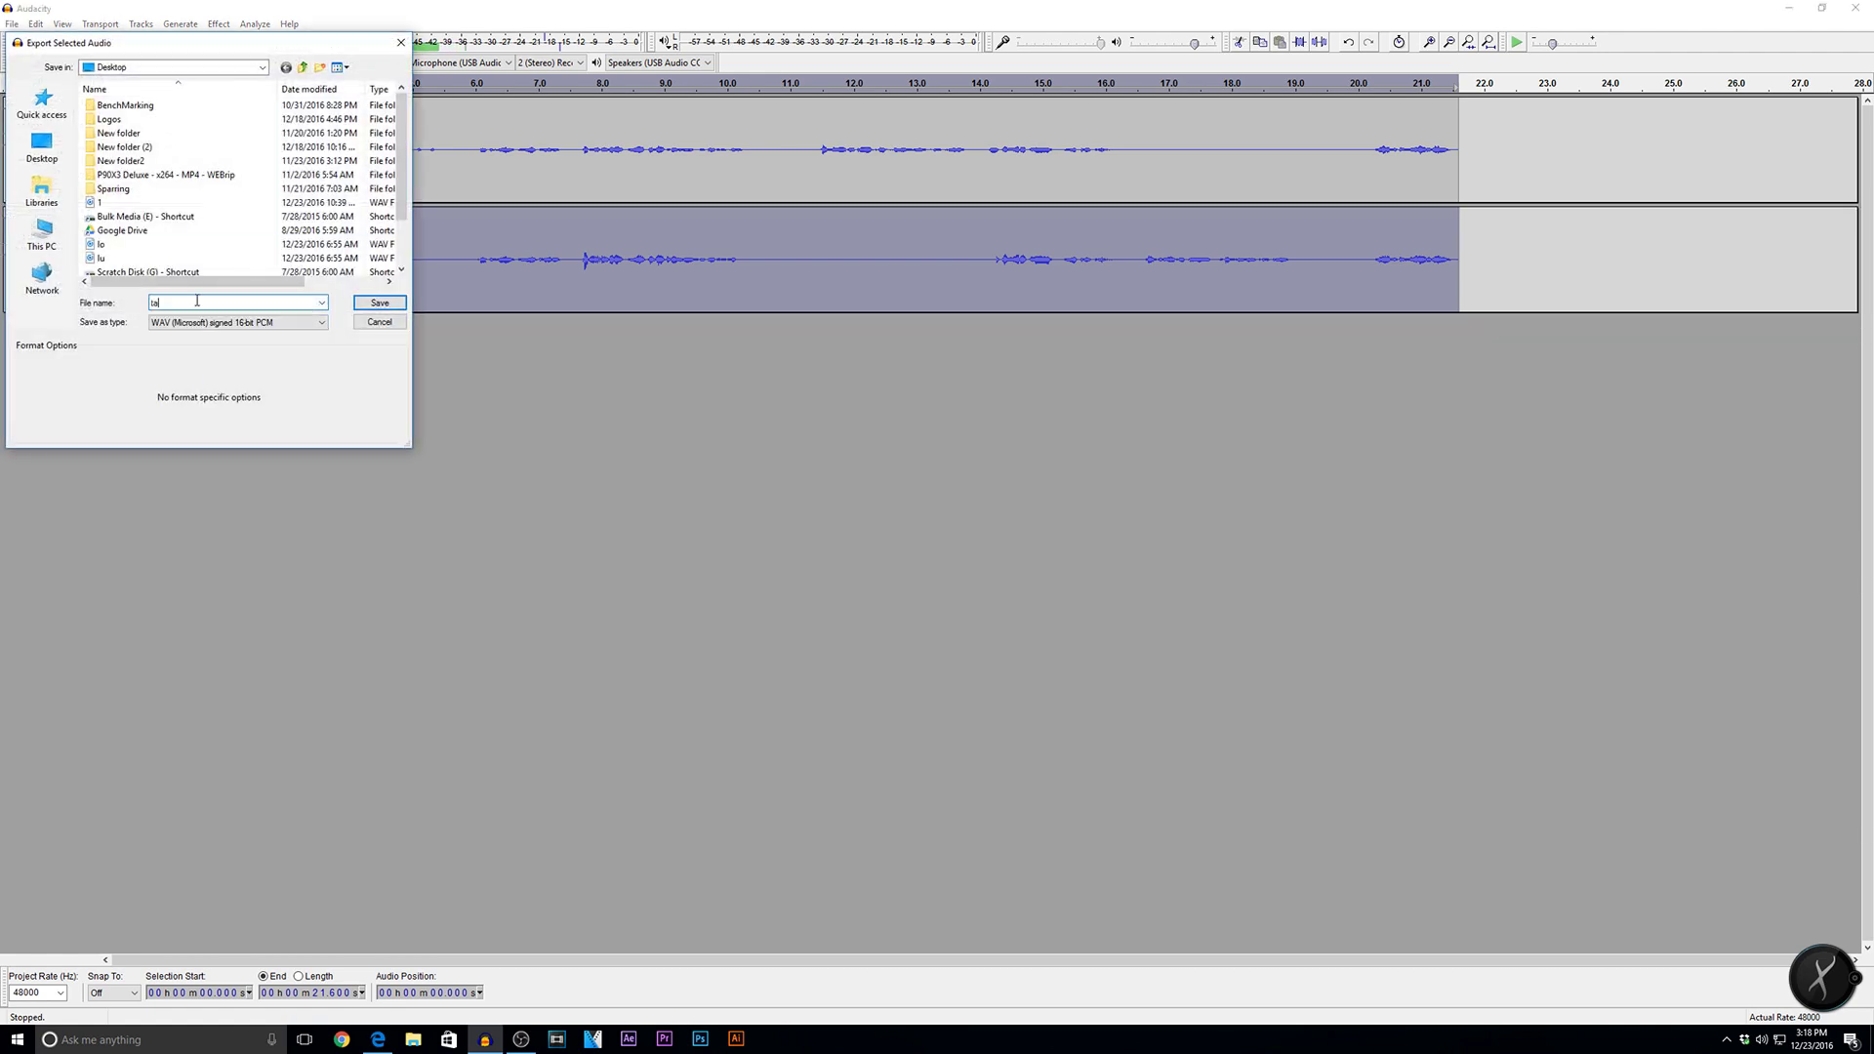
key(BackSpace)
text(ra)
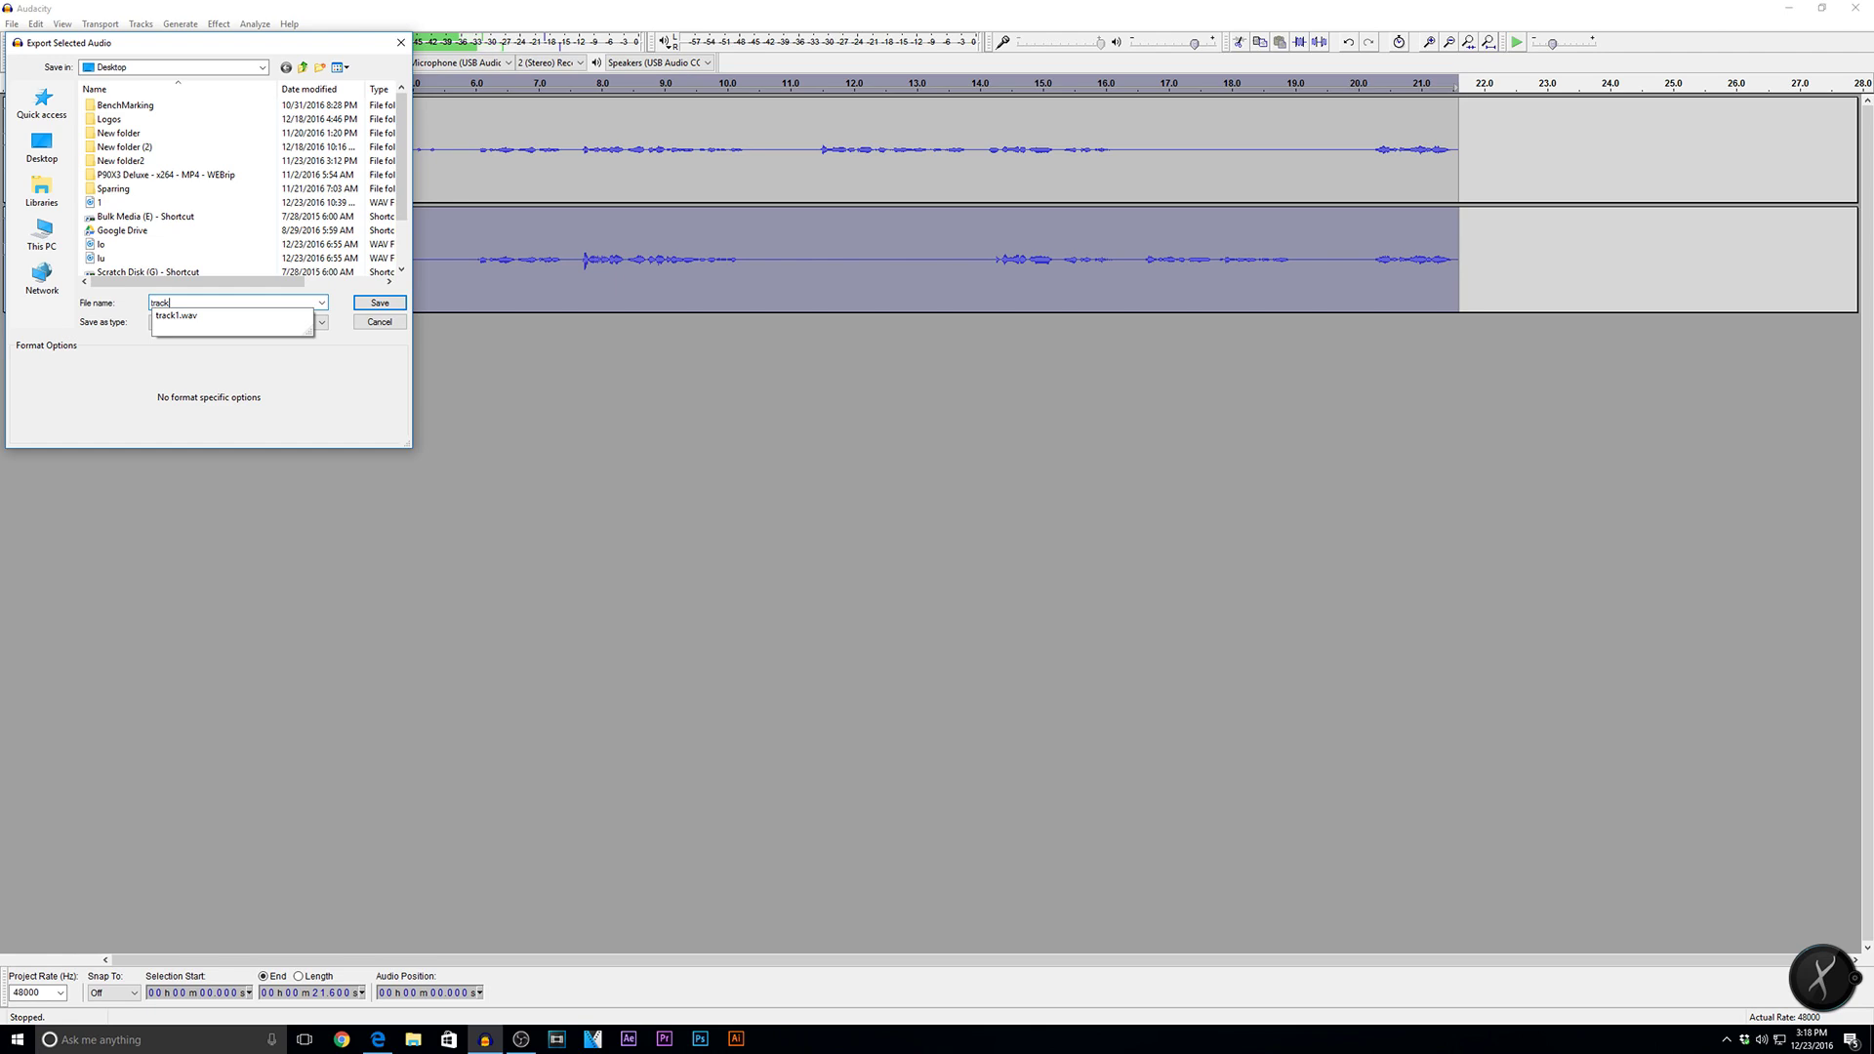
text(ck)
key(Return)
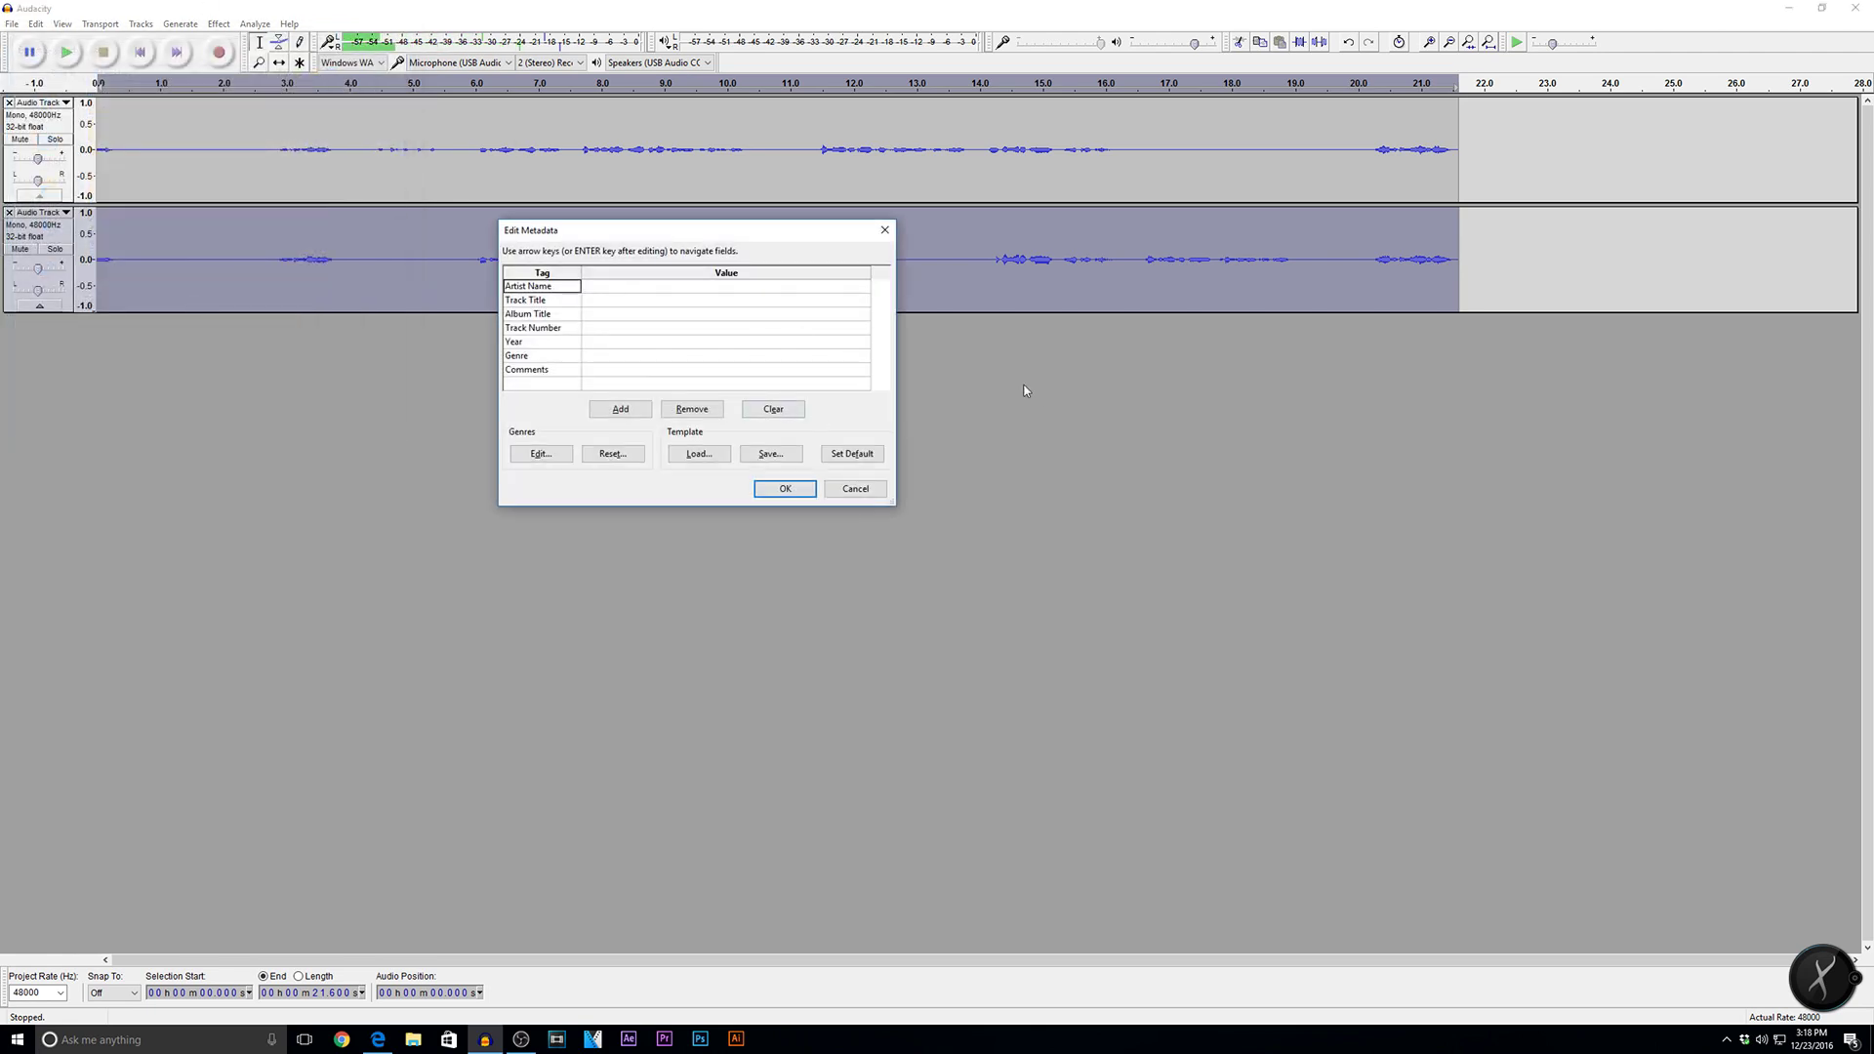
key(Return)
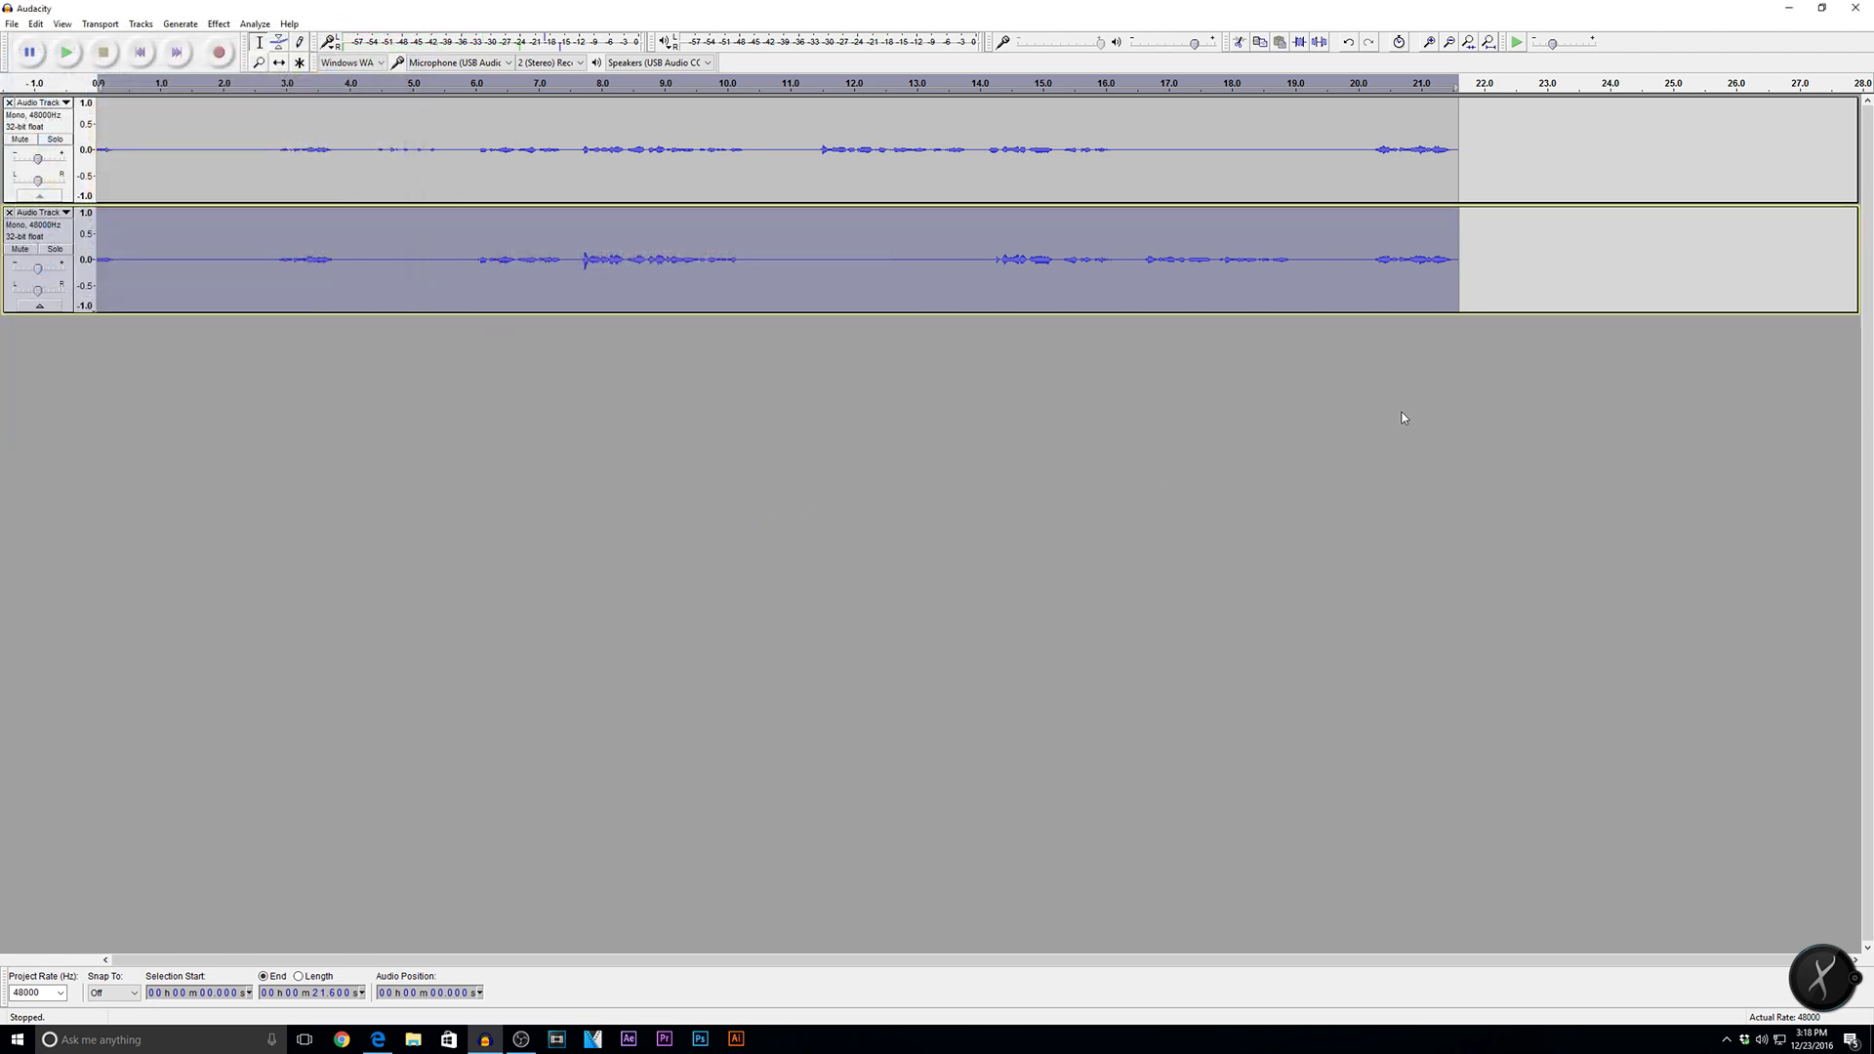
click(1788, 6)
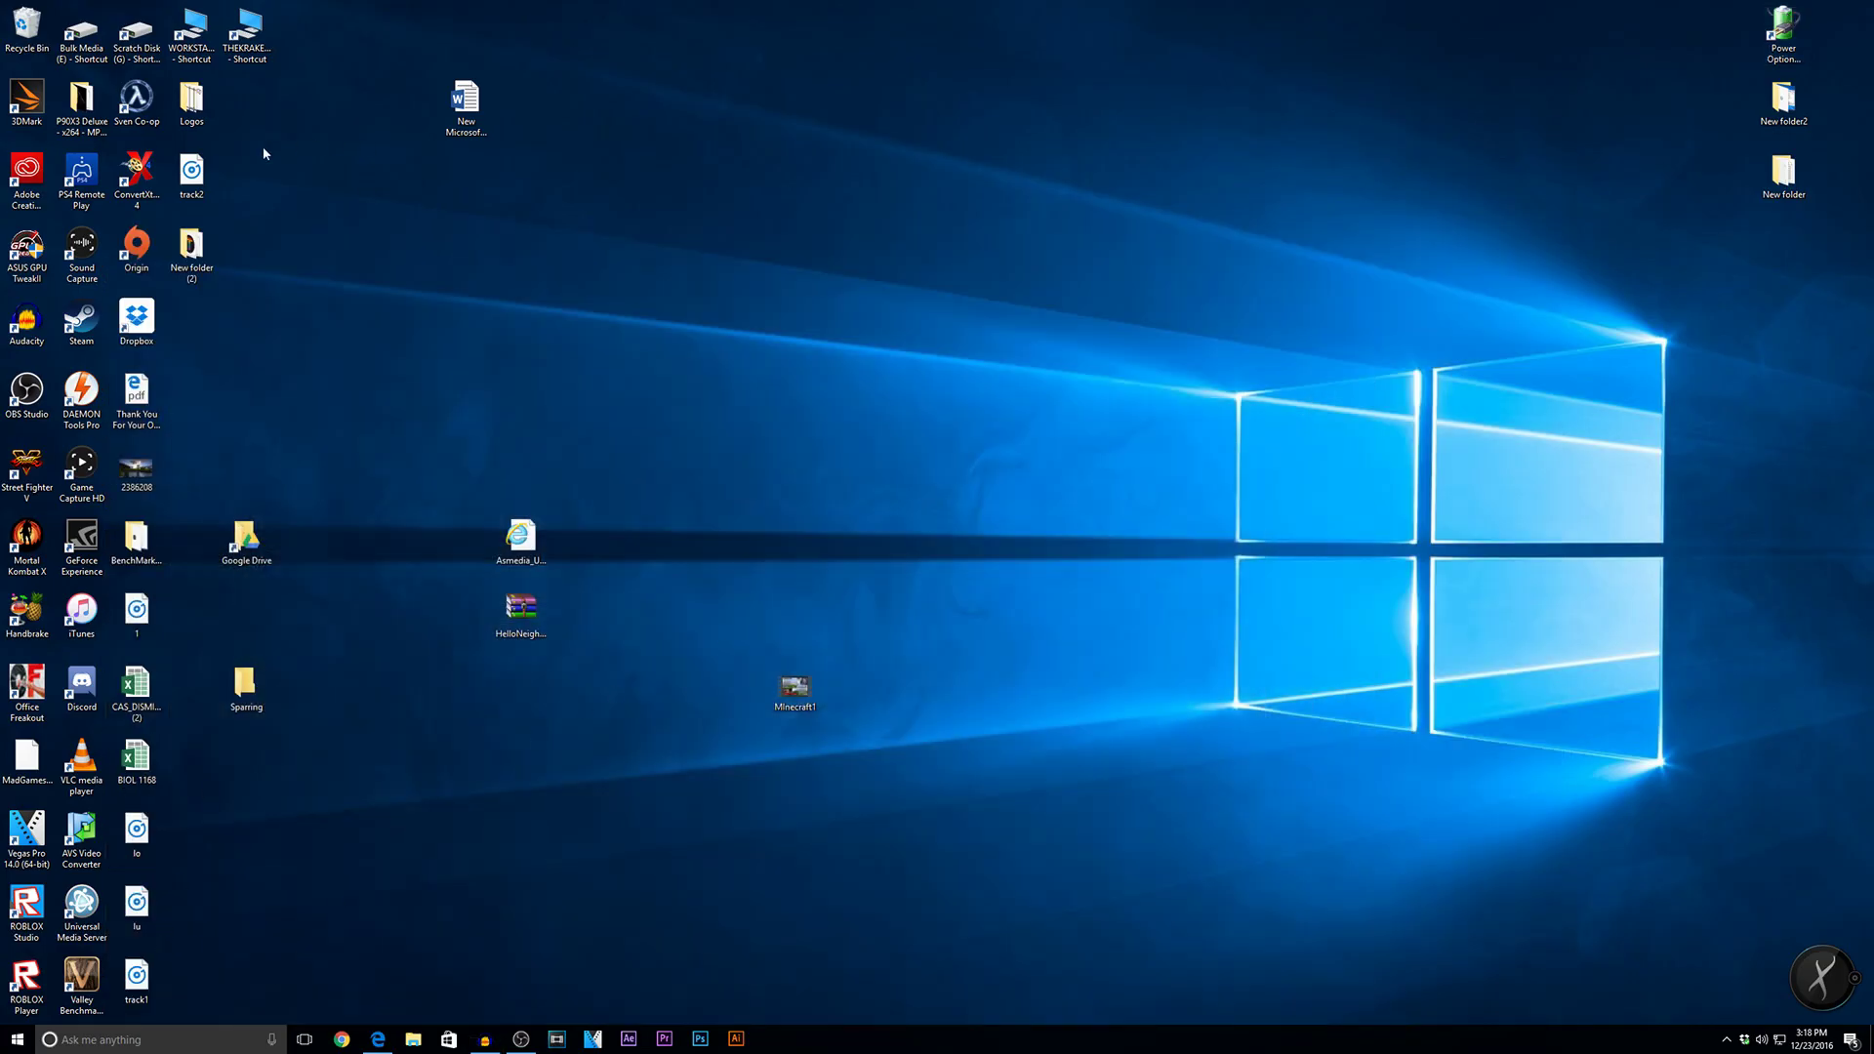
Step: Move track2 beside track1 on the desktop, play track1 in Groove Music, then return to Audacity
drag(195, 193, 219, 980)
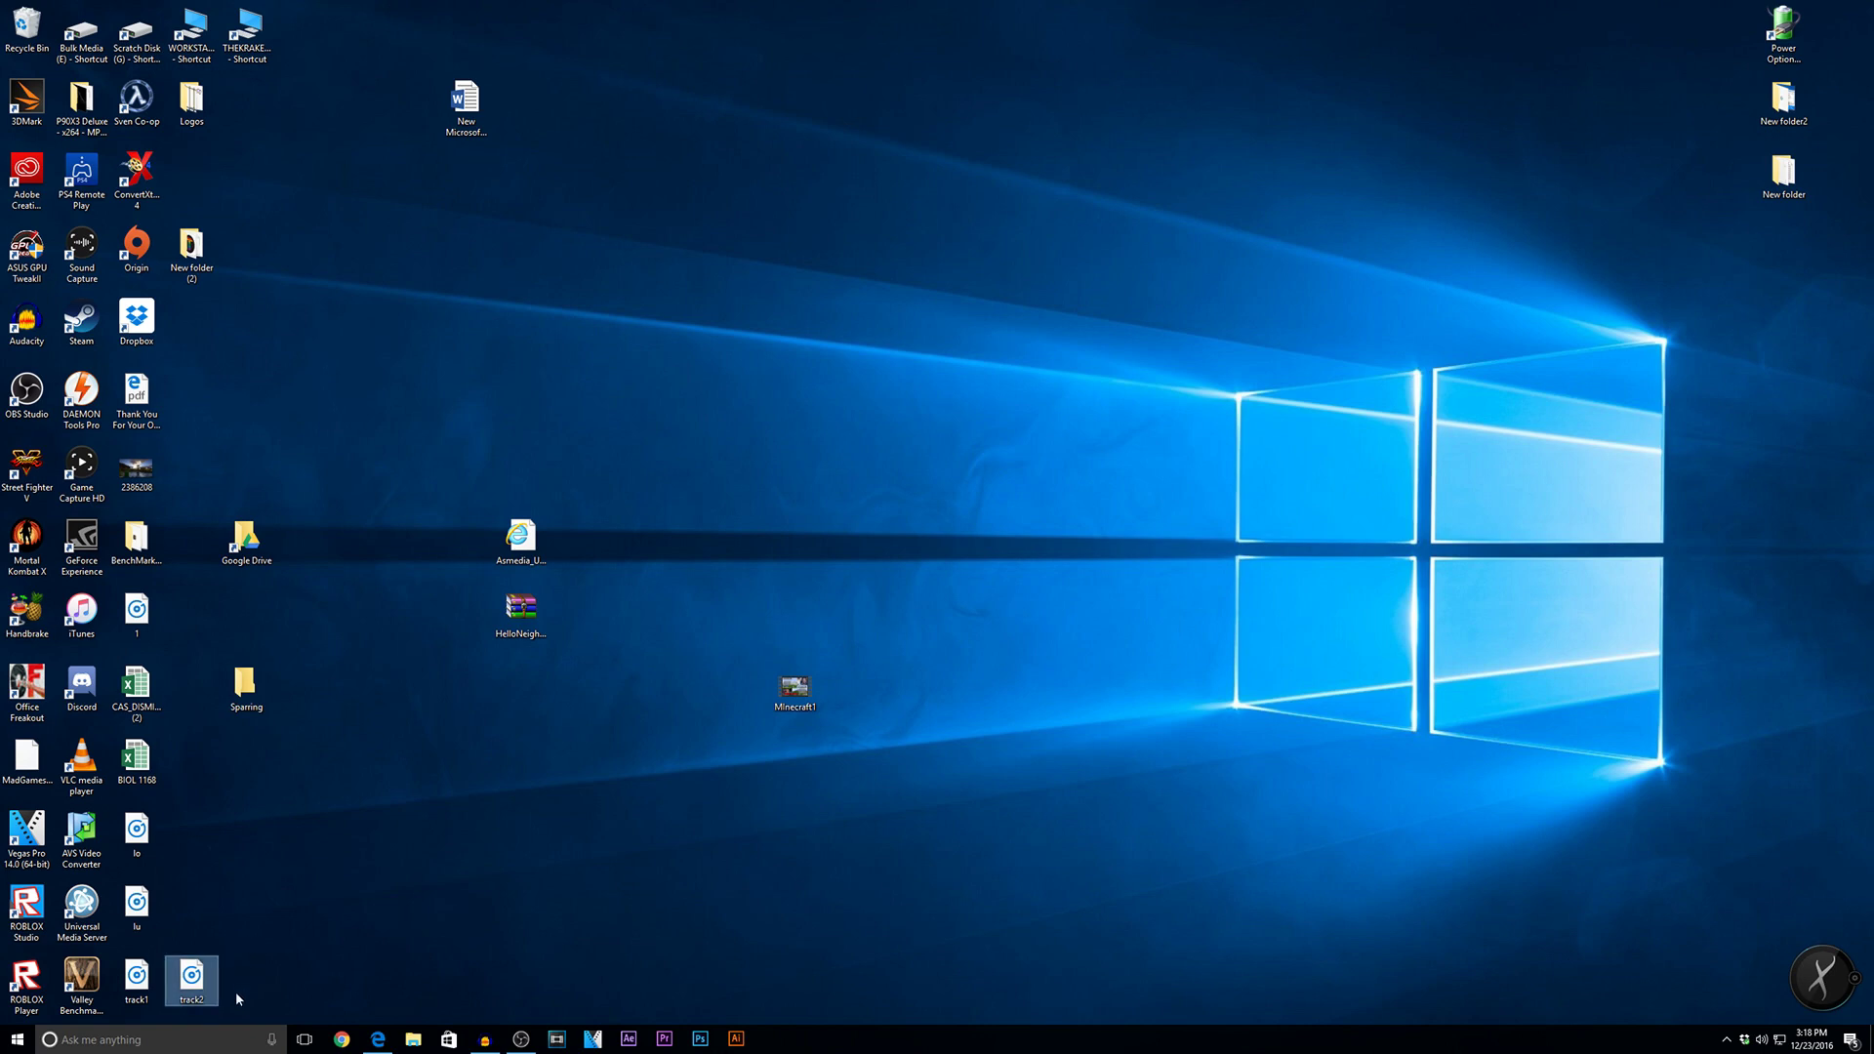
double_click(137, 979)
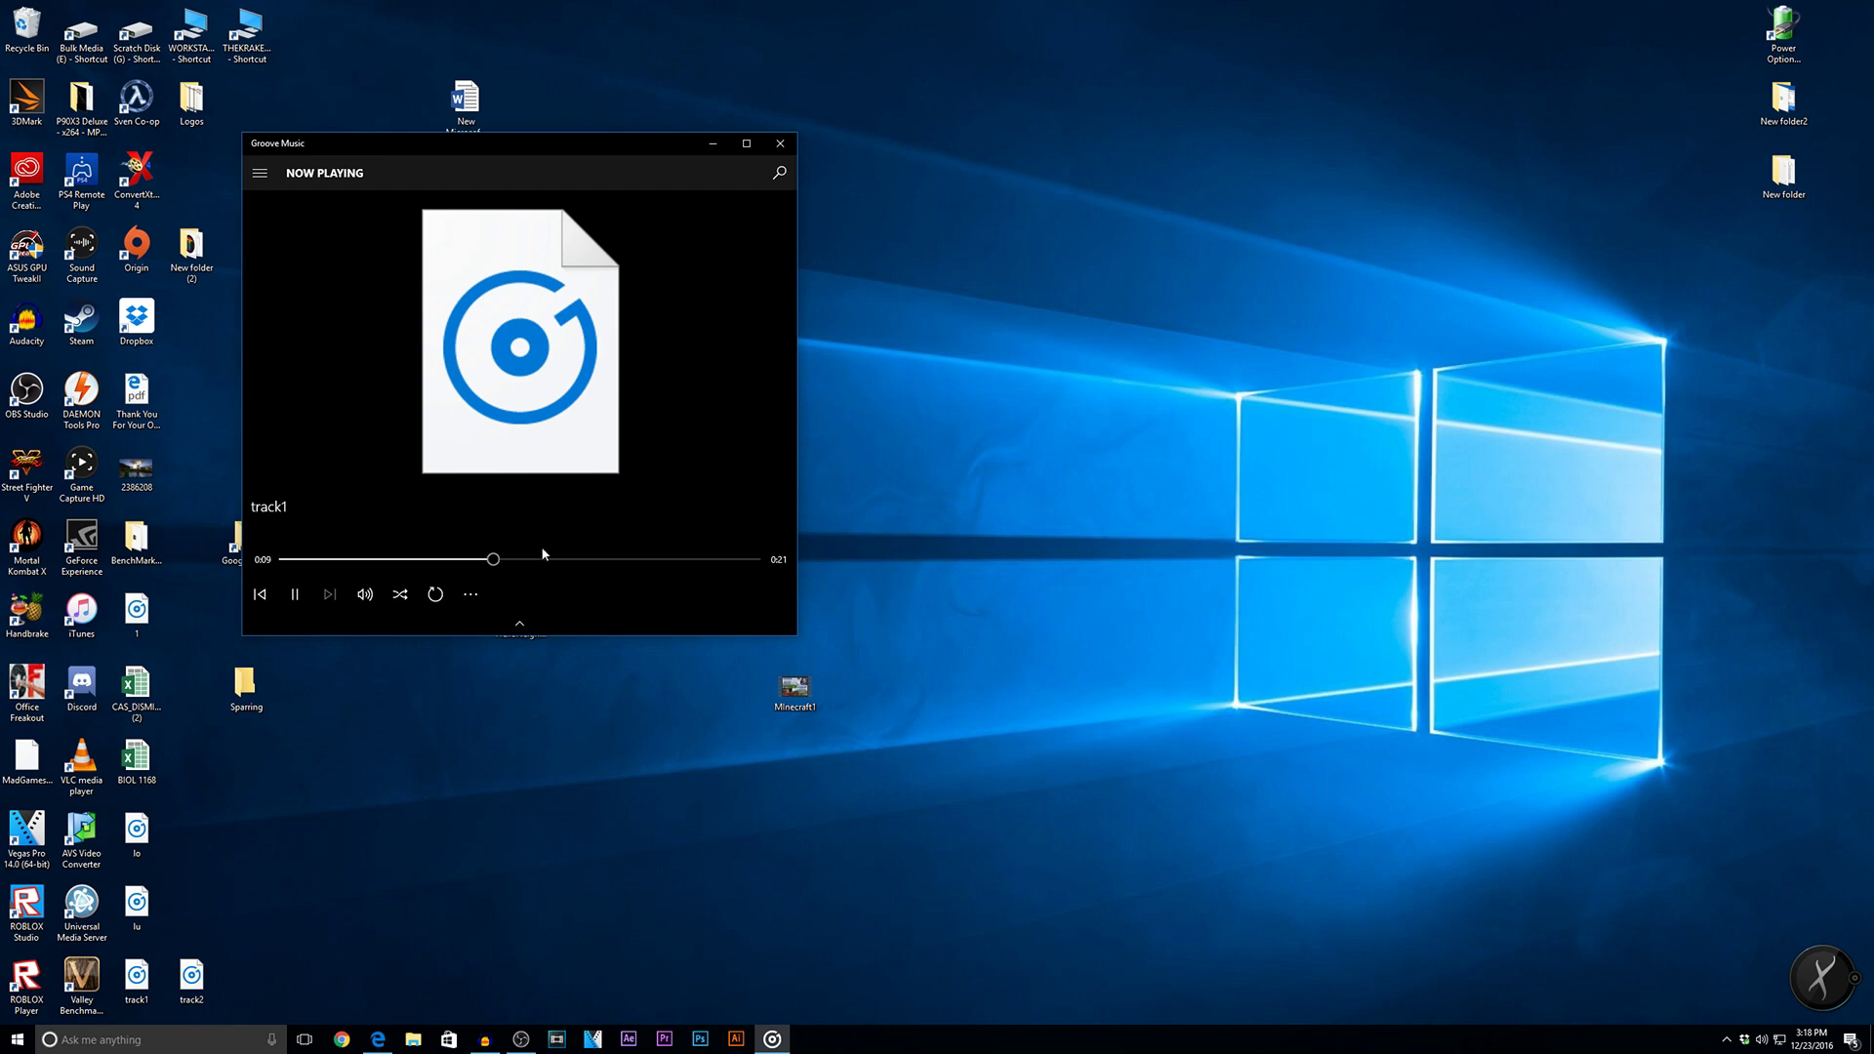
click(780, 143)
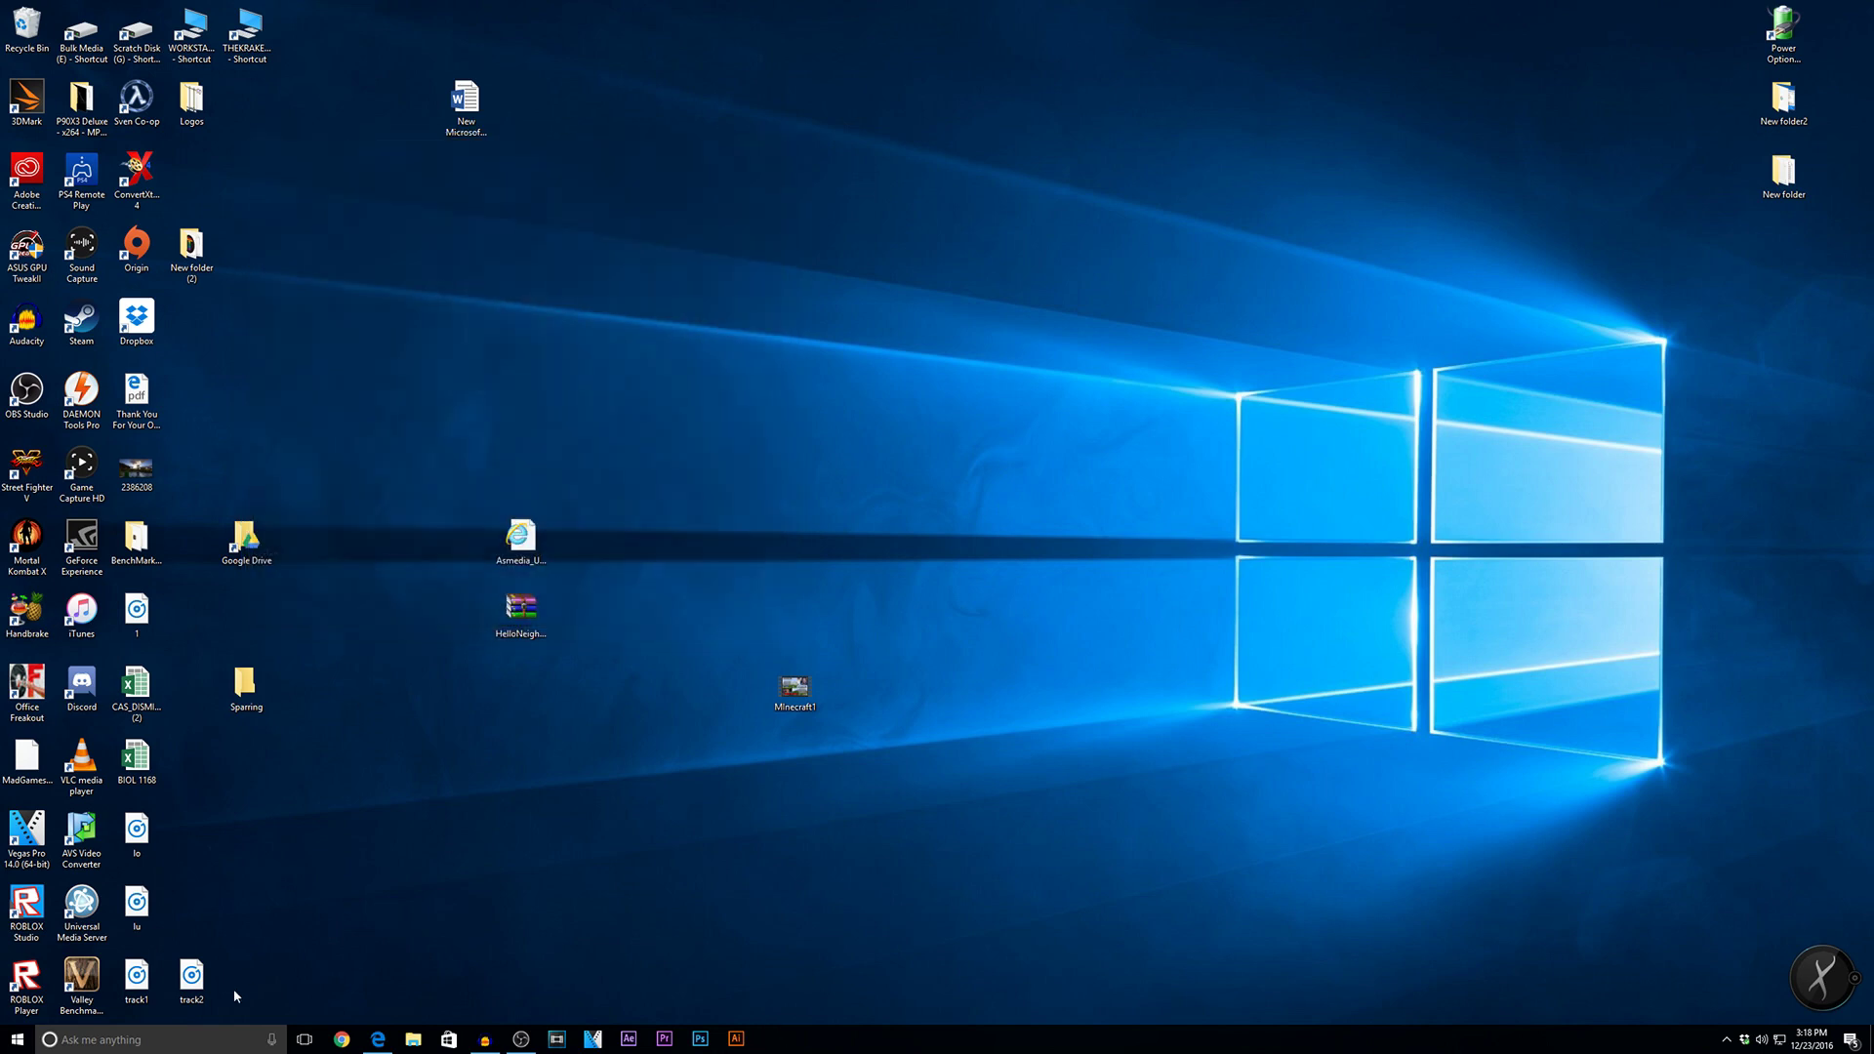
click(487, 1040)
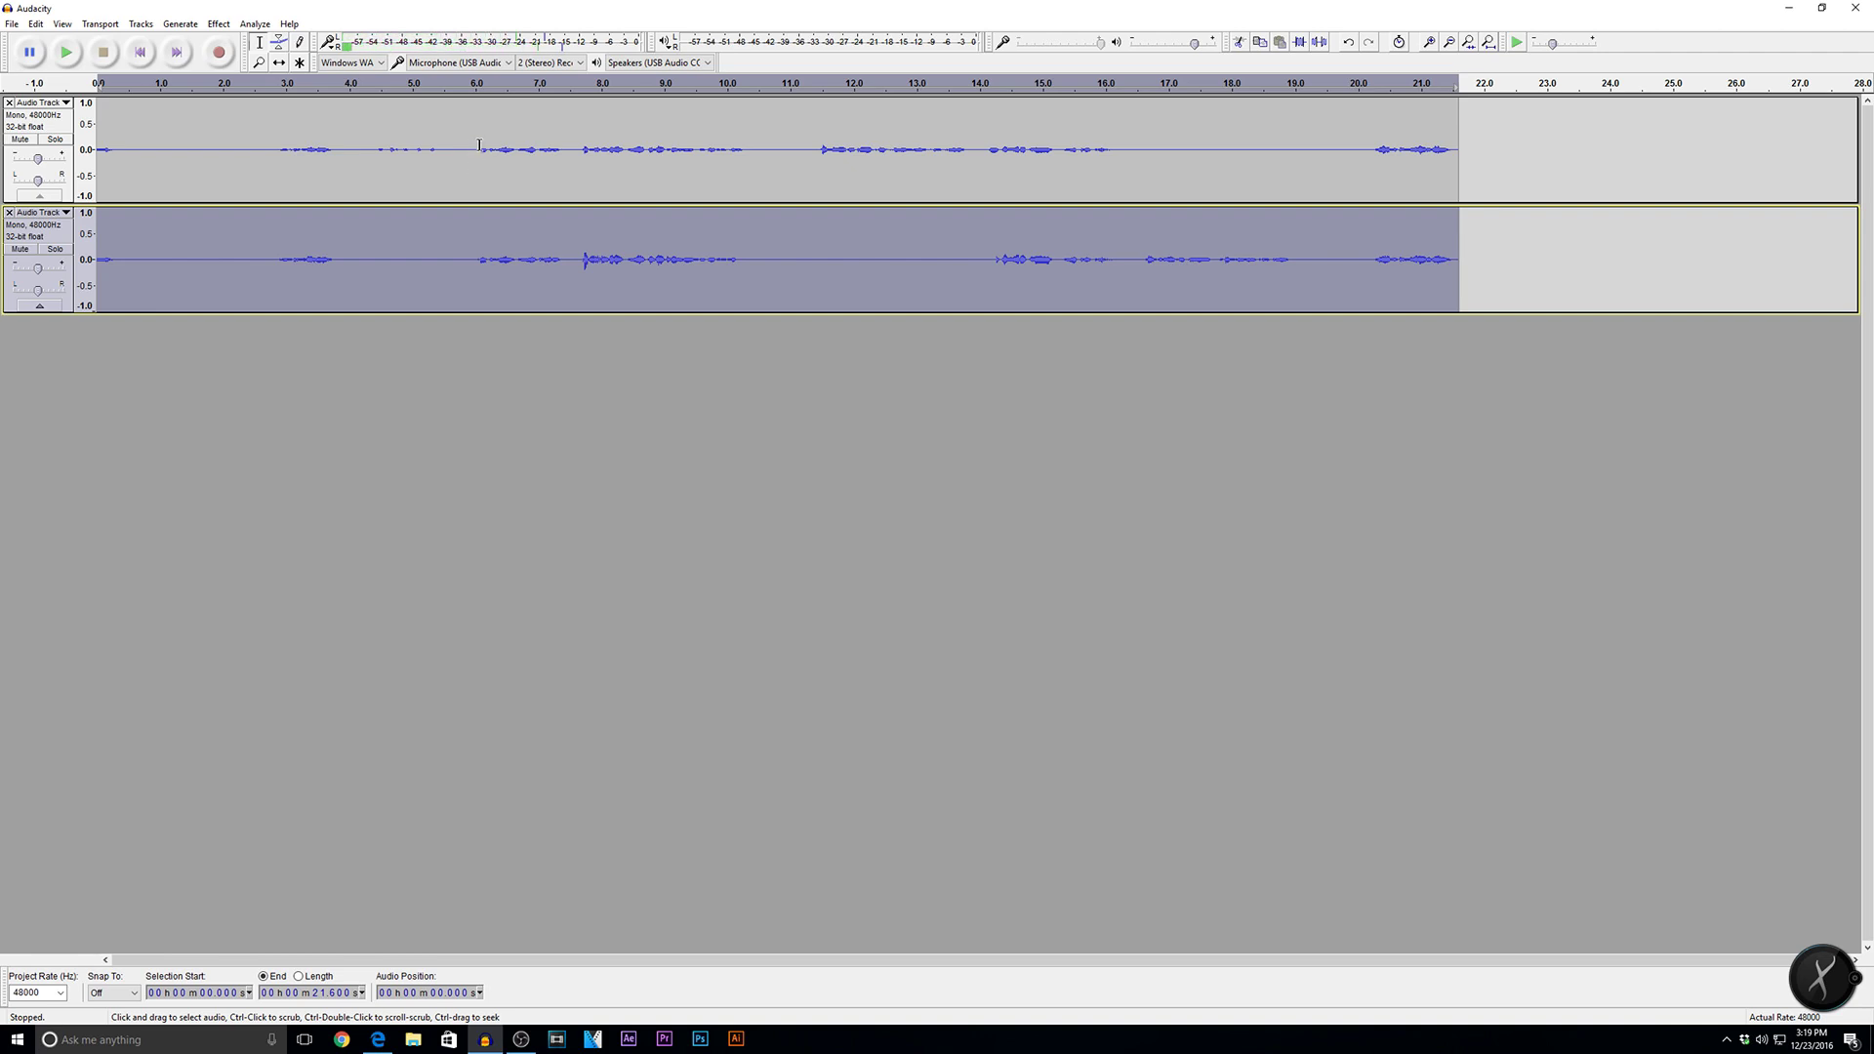
click(477, 147)
Step: Select the range 4.249 to 5.677 seconds in the second track, replacing earlier trial selections
drag(479, 163, 1163, 180)
click(1178, 166)
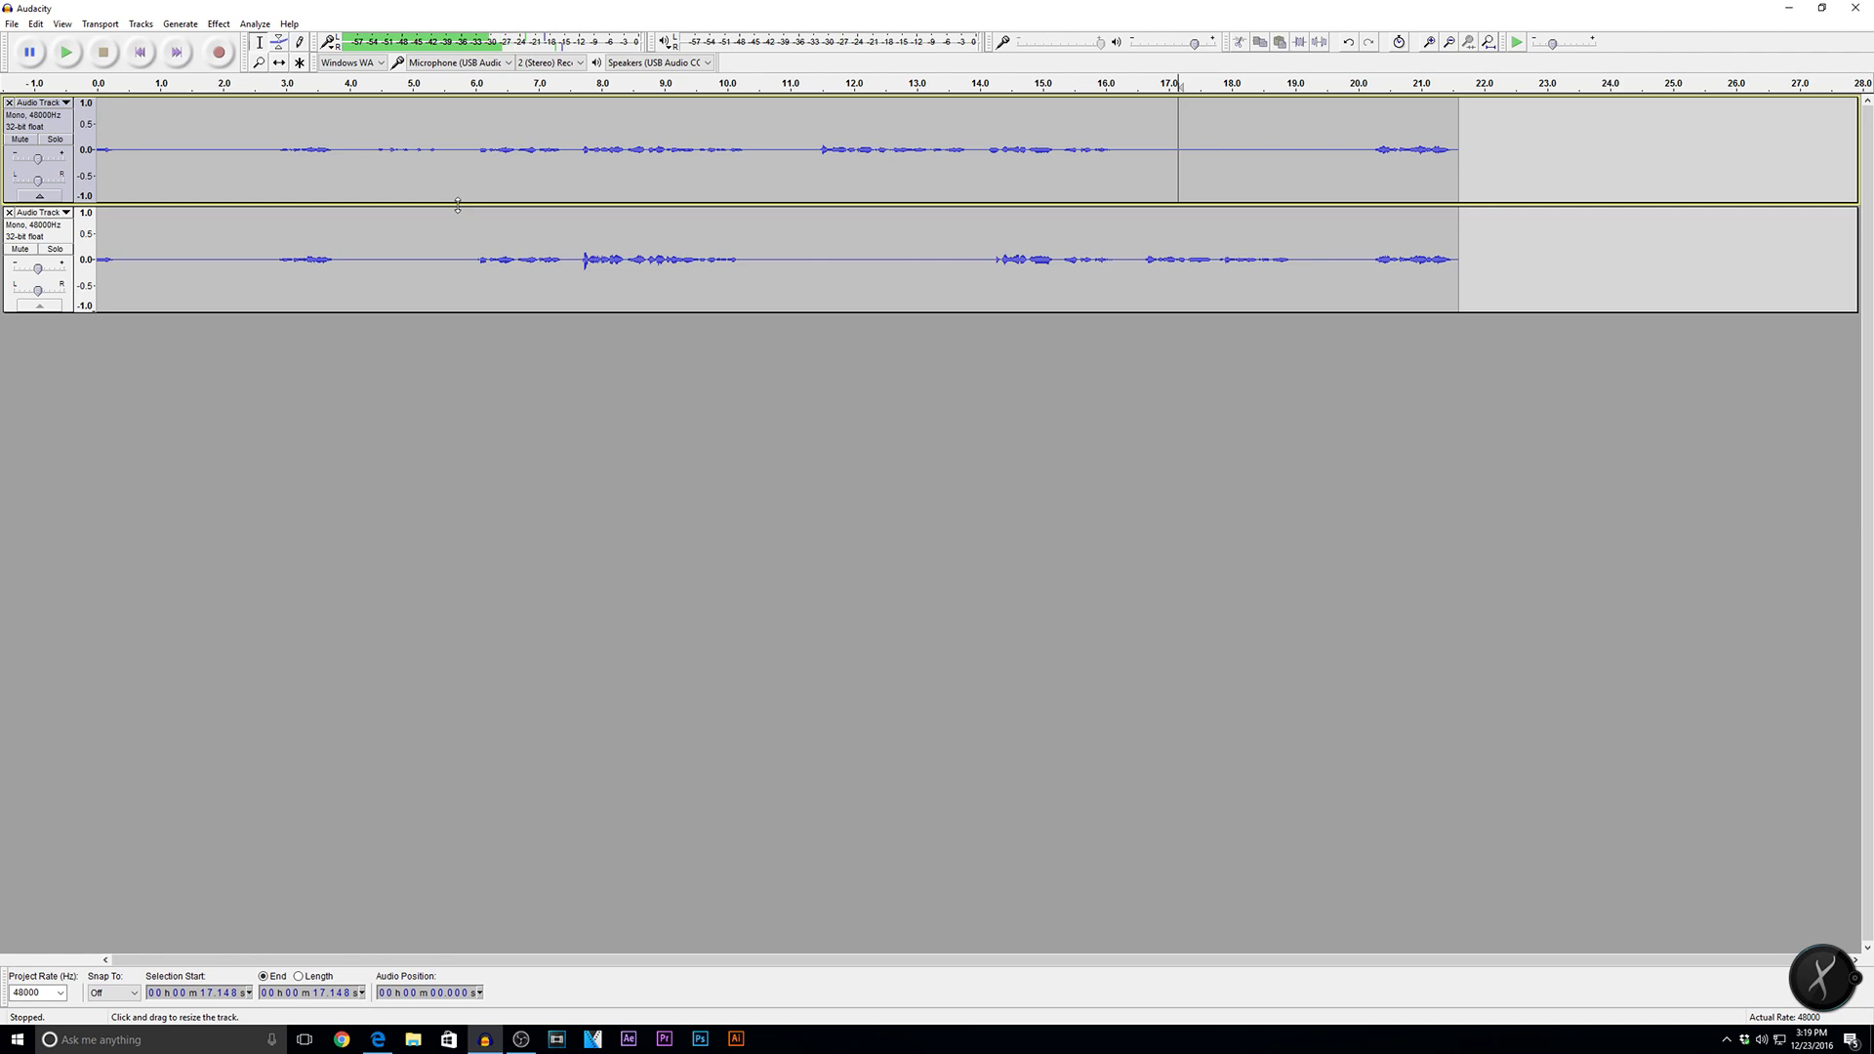
drag(375, 146, 445, 156)
drag(365, 255, 454, 266)
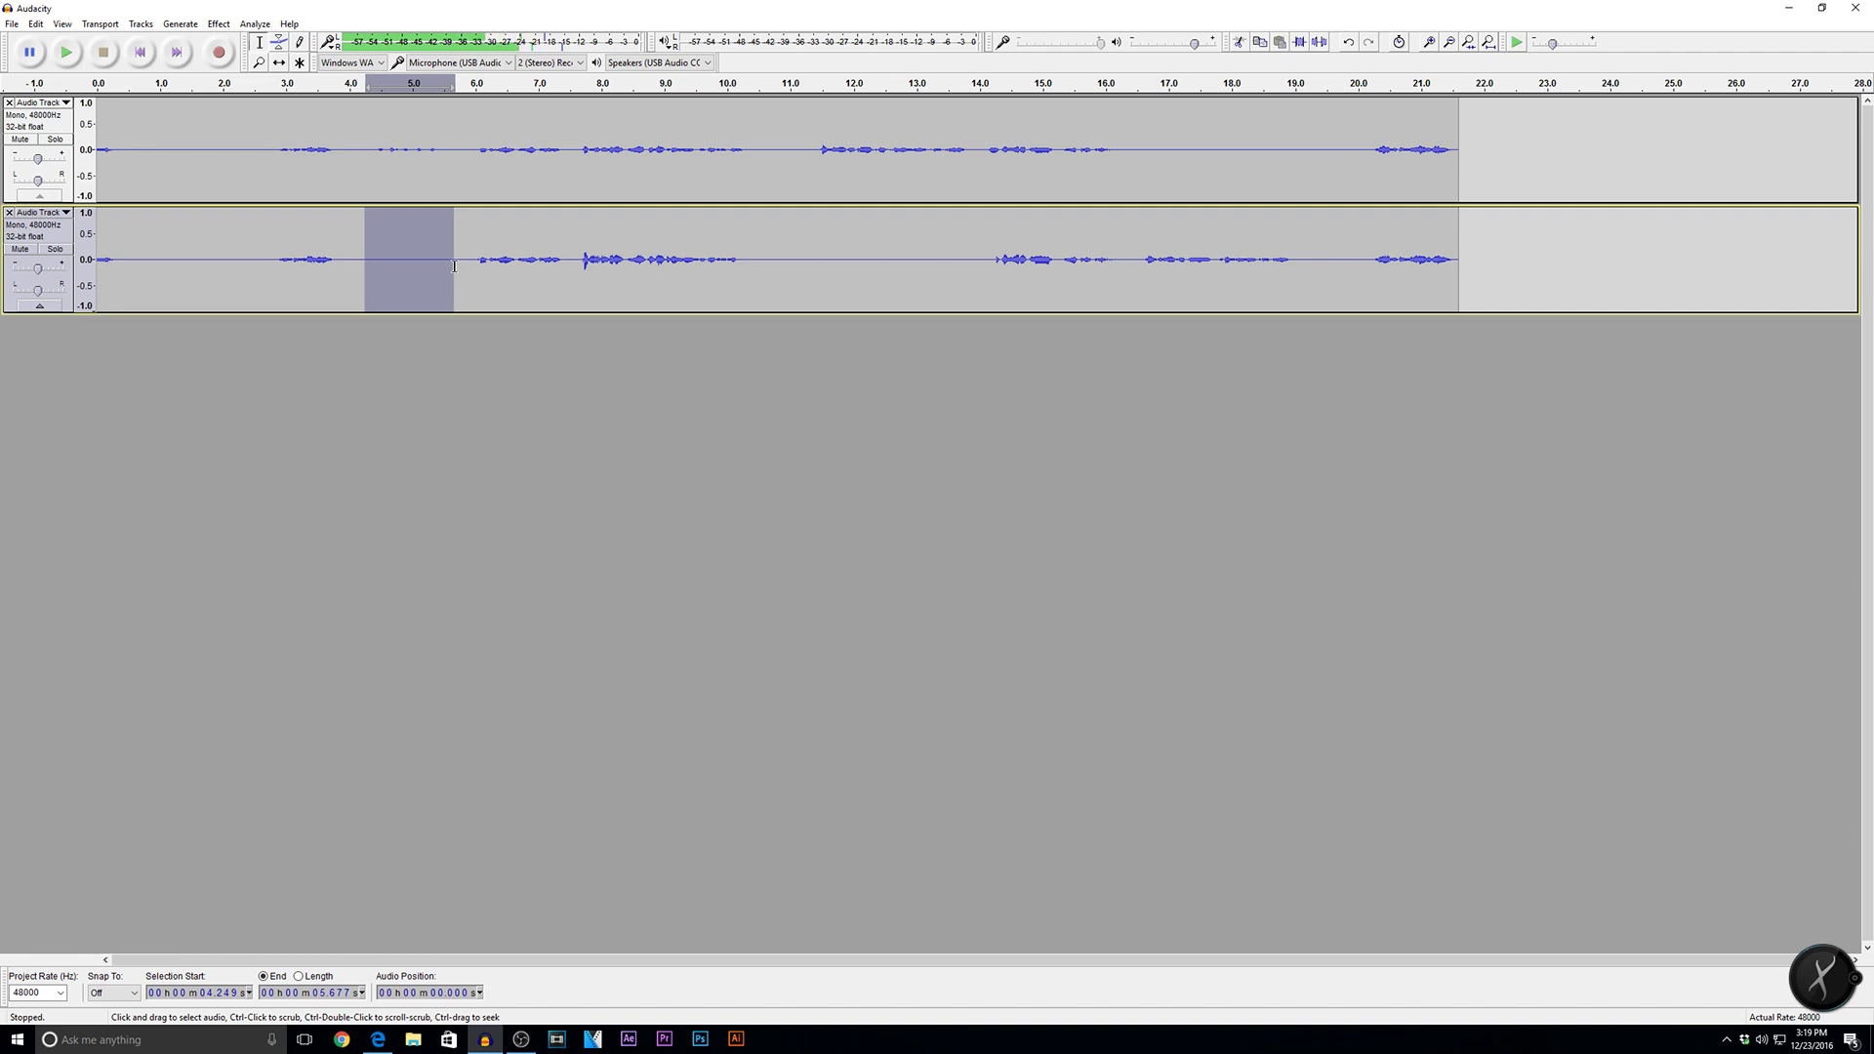